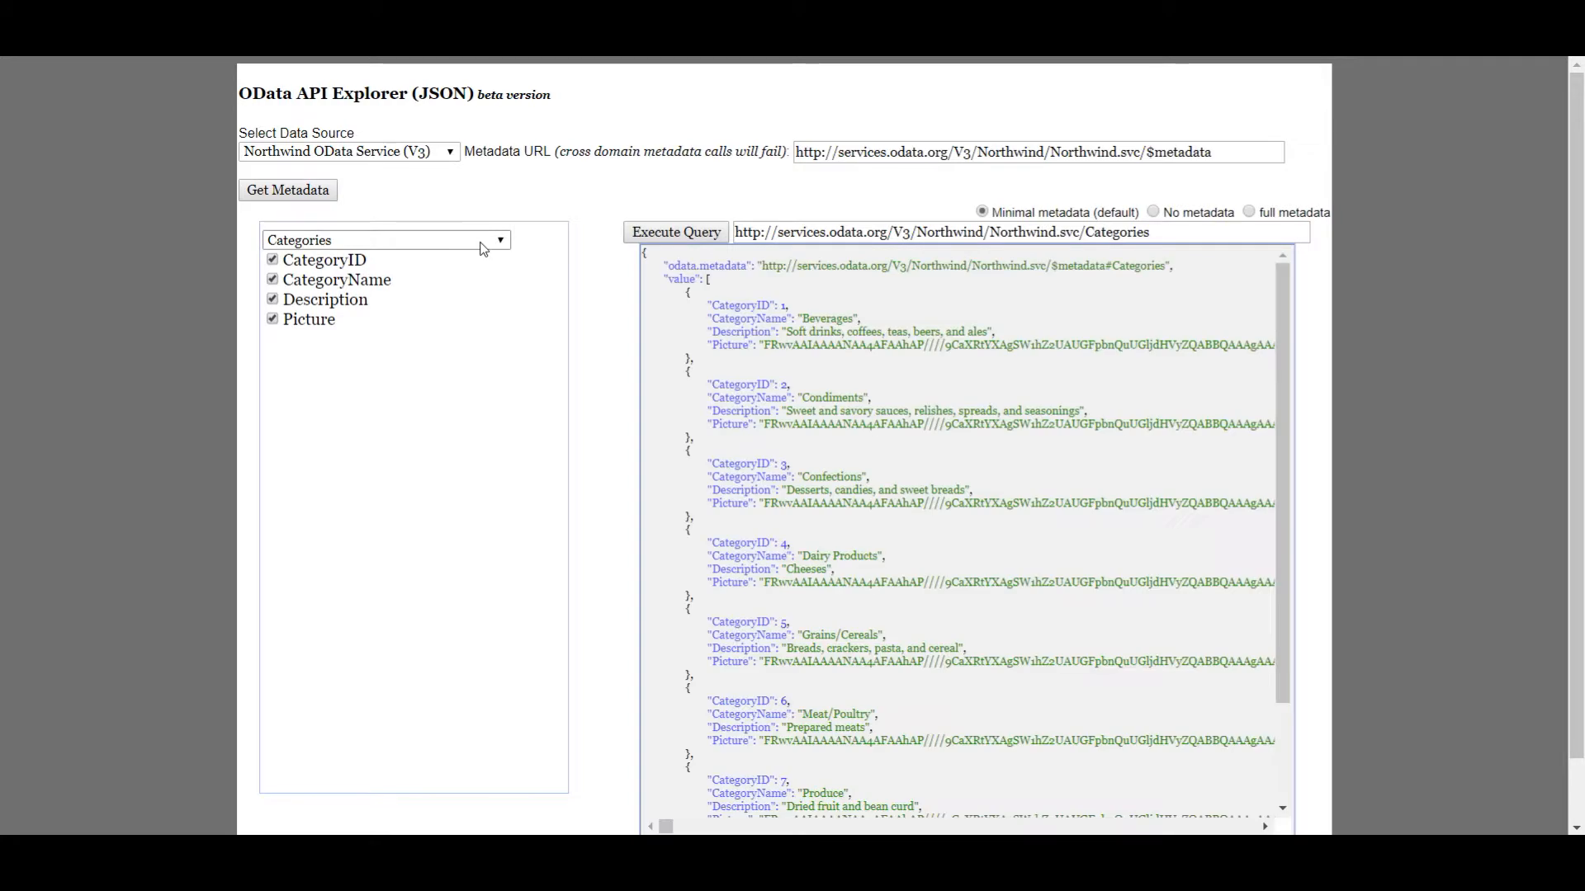
- Query the Products entity in the OData API Explorer and look through the returned records
left_click(330, 396)
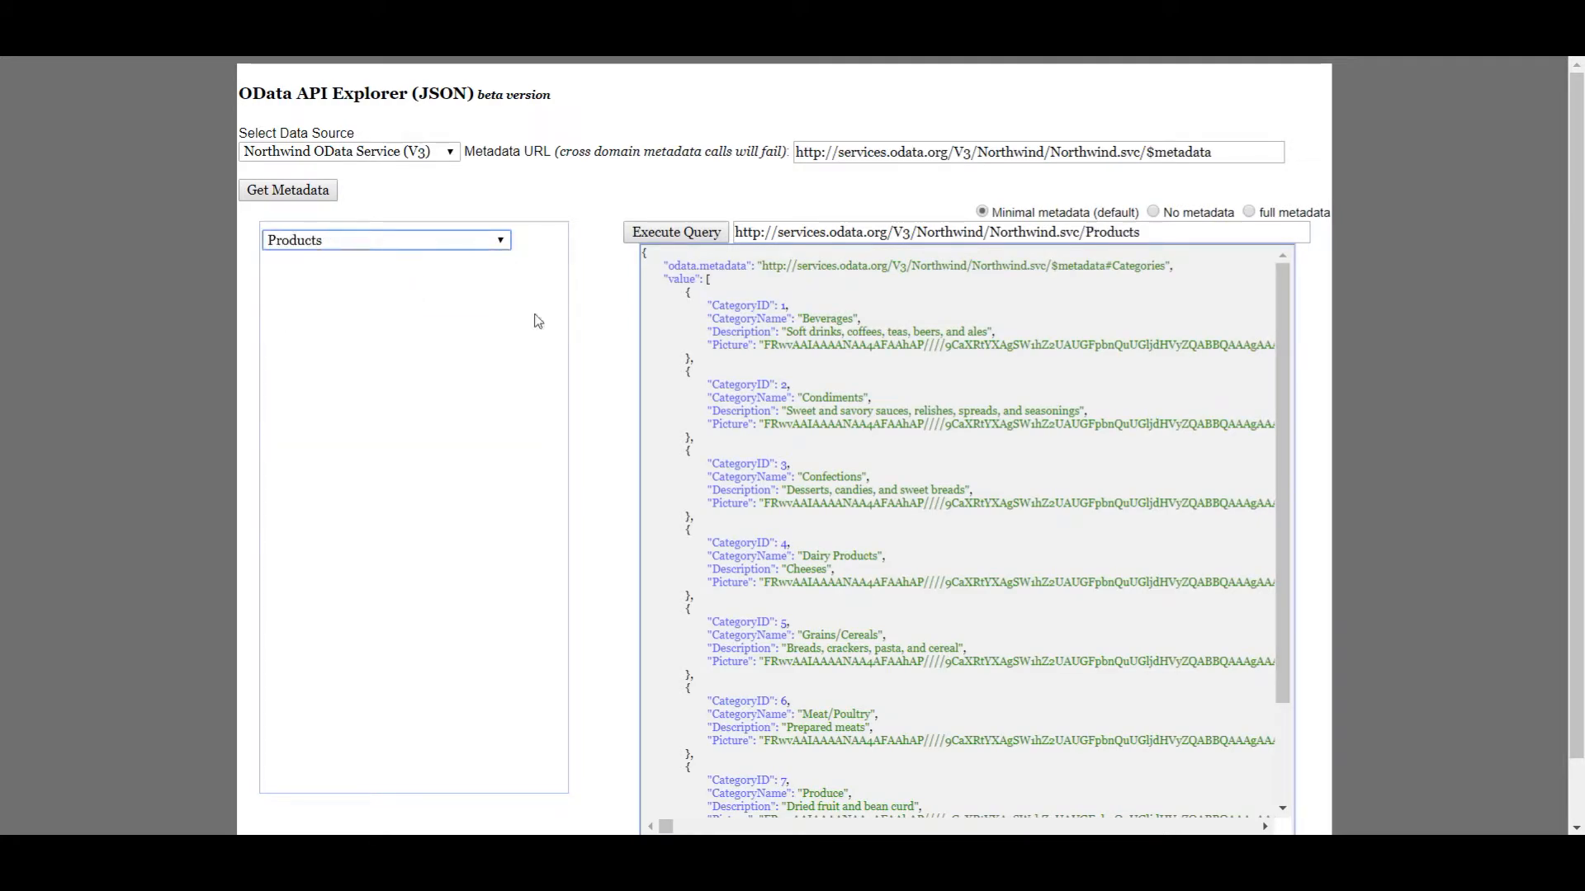
left_click(699, 236)
scroll(932, 540, "down", 2)
scroll(931, 549, "down", 1)
scroll(931, 549, "up", 4)
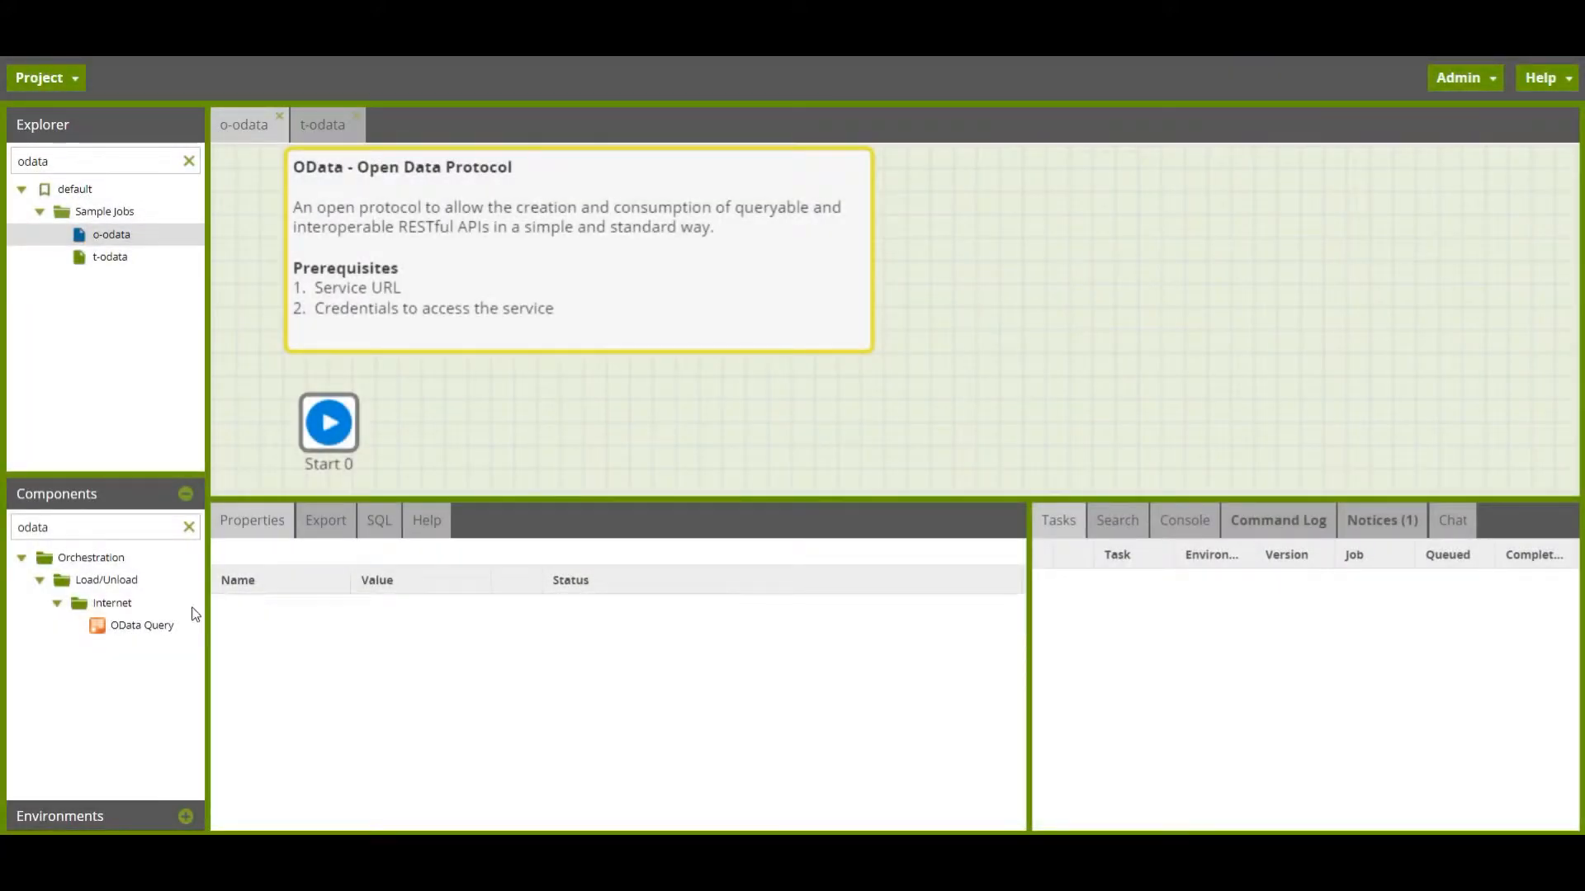
- Add an OData Query component to the o-odata job and connect it after Start 0
left_click_drag(148, 627, 493, 425)
left_click_drag(377, 426, 477, 429)
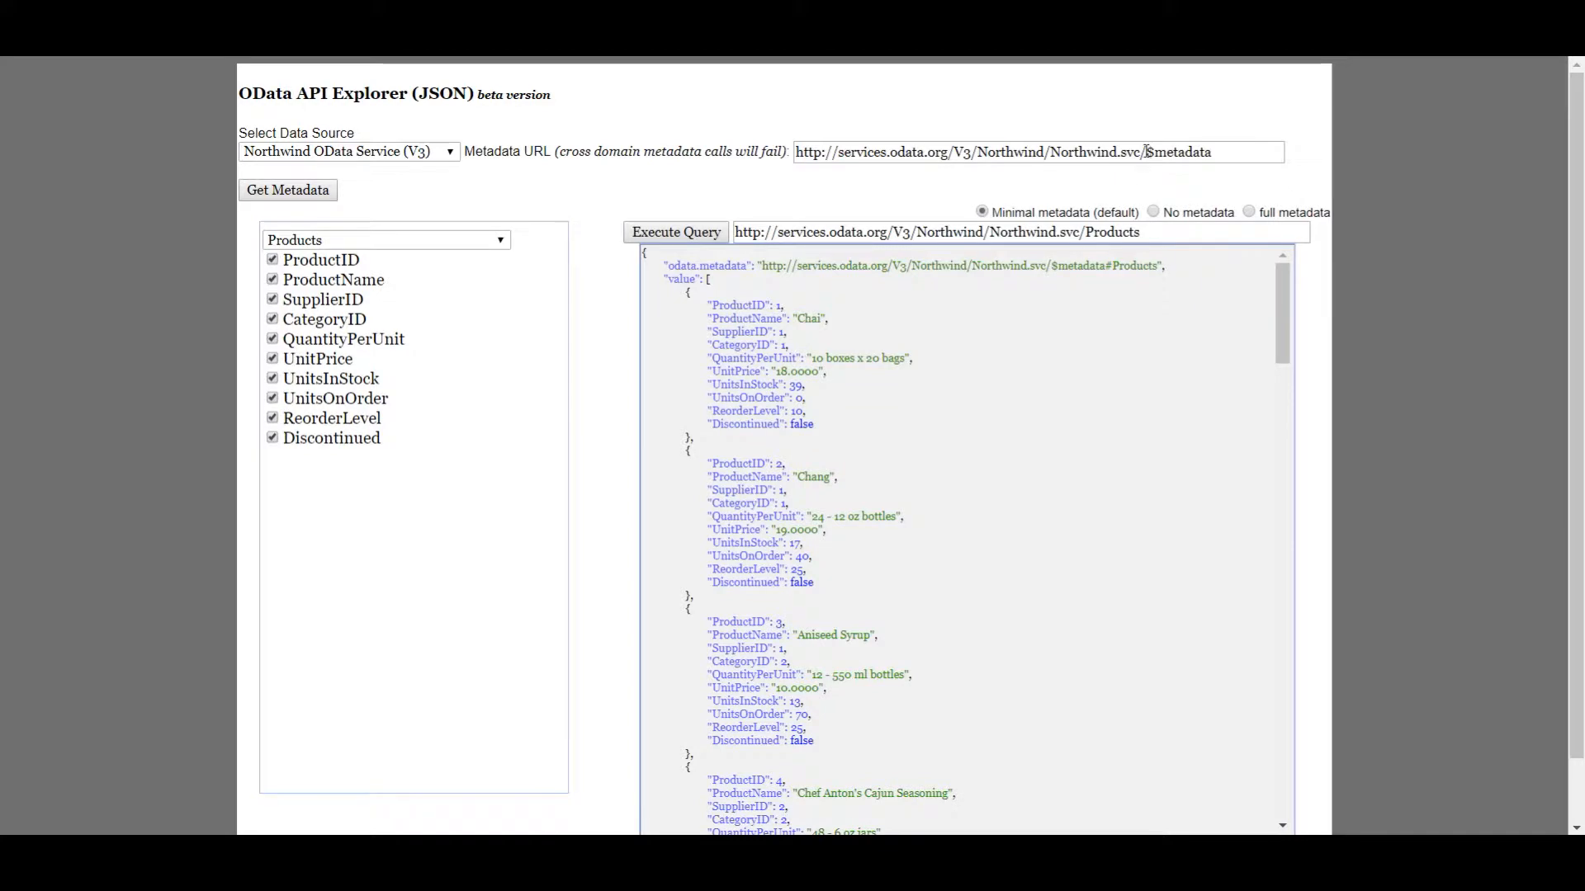
left_click_drag(1139, 152, 769, 157)
key("ctrl+c")
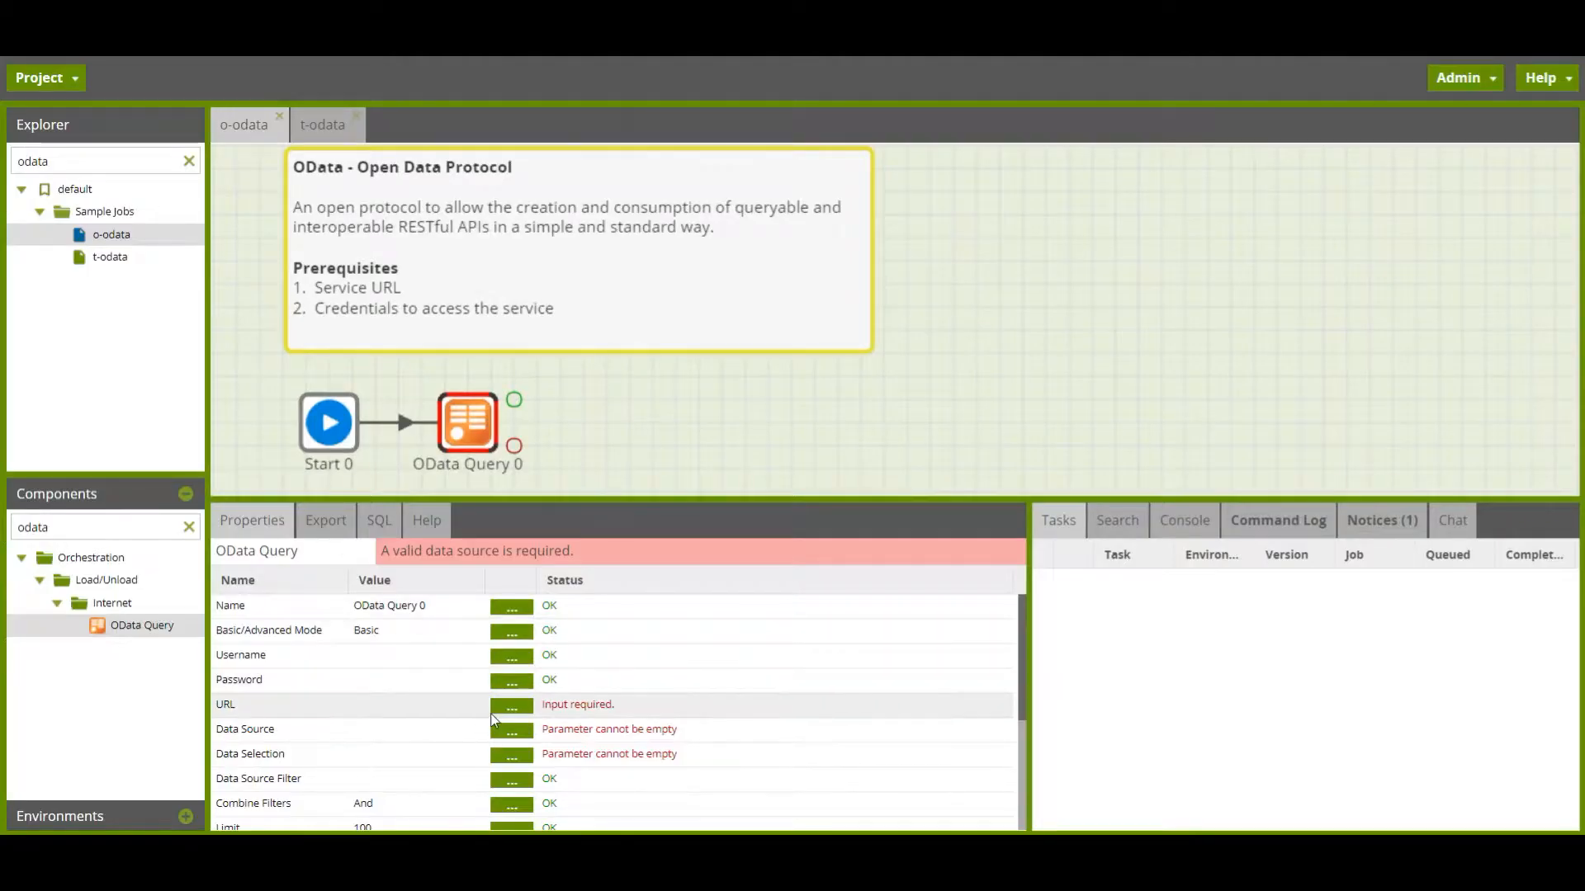
left_click(512, 707)
key("ctrl+v")
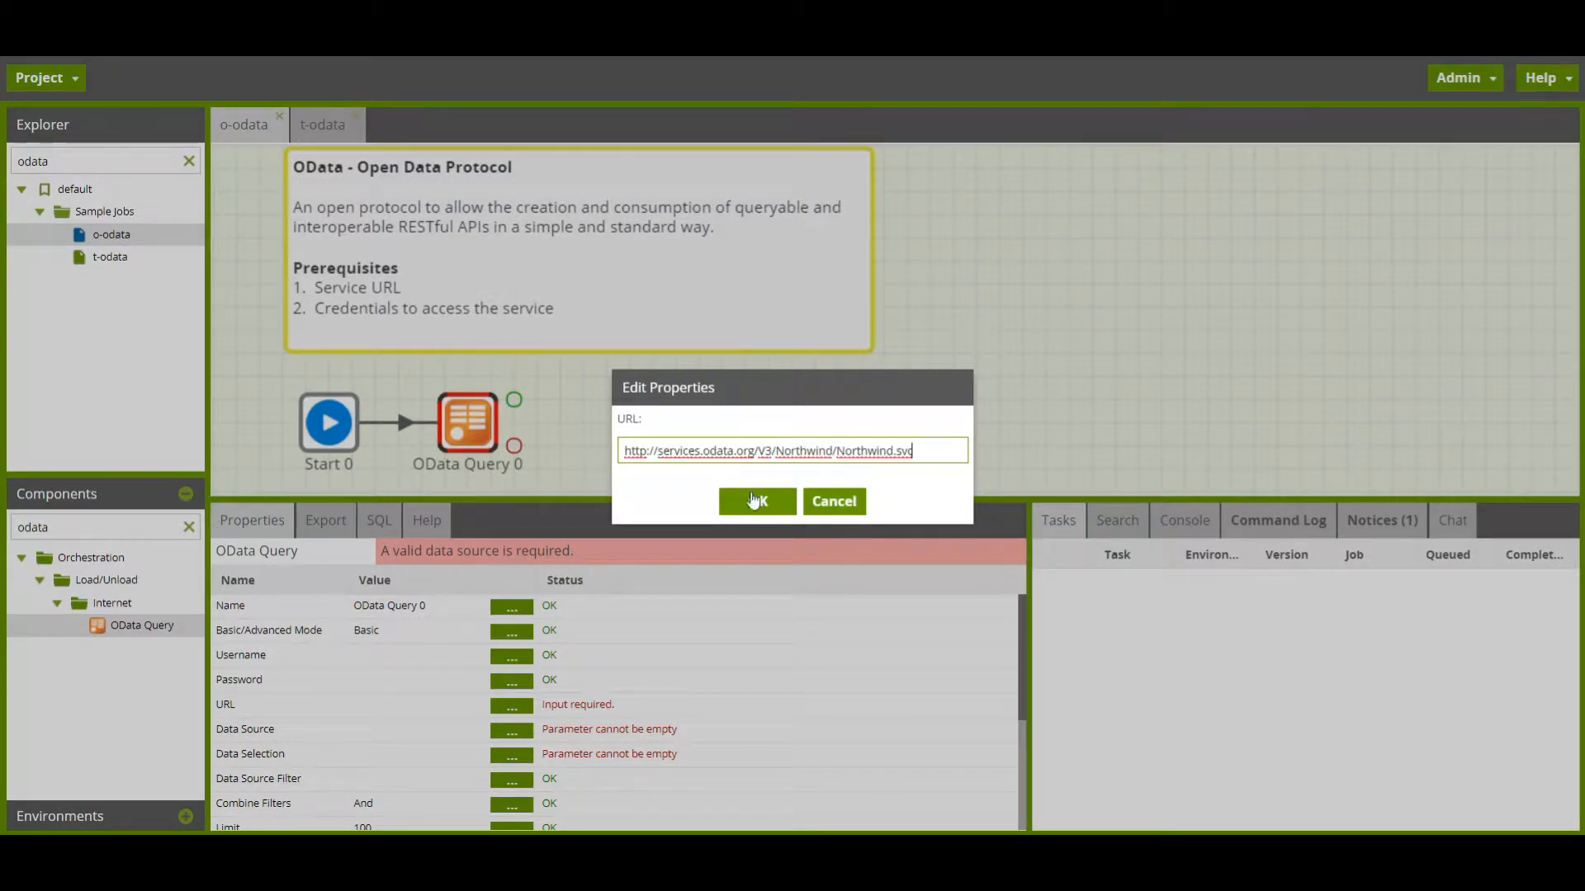
left_click(757, 501)
- Widen the Name and Value columns of the component's properties until the full service URL fits
left_click_drag(486, 581, 550, 580)
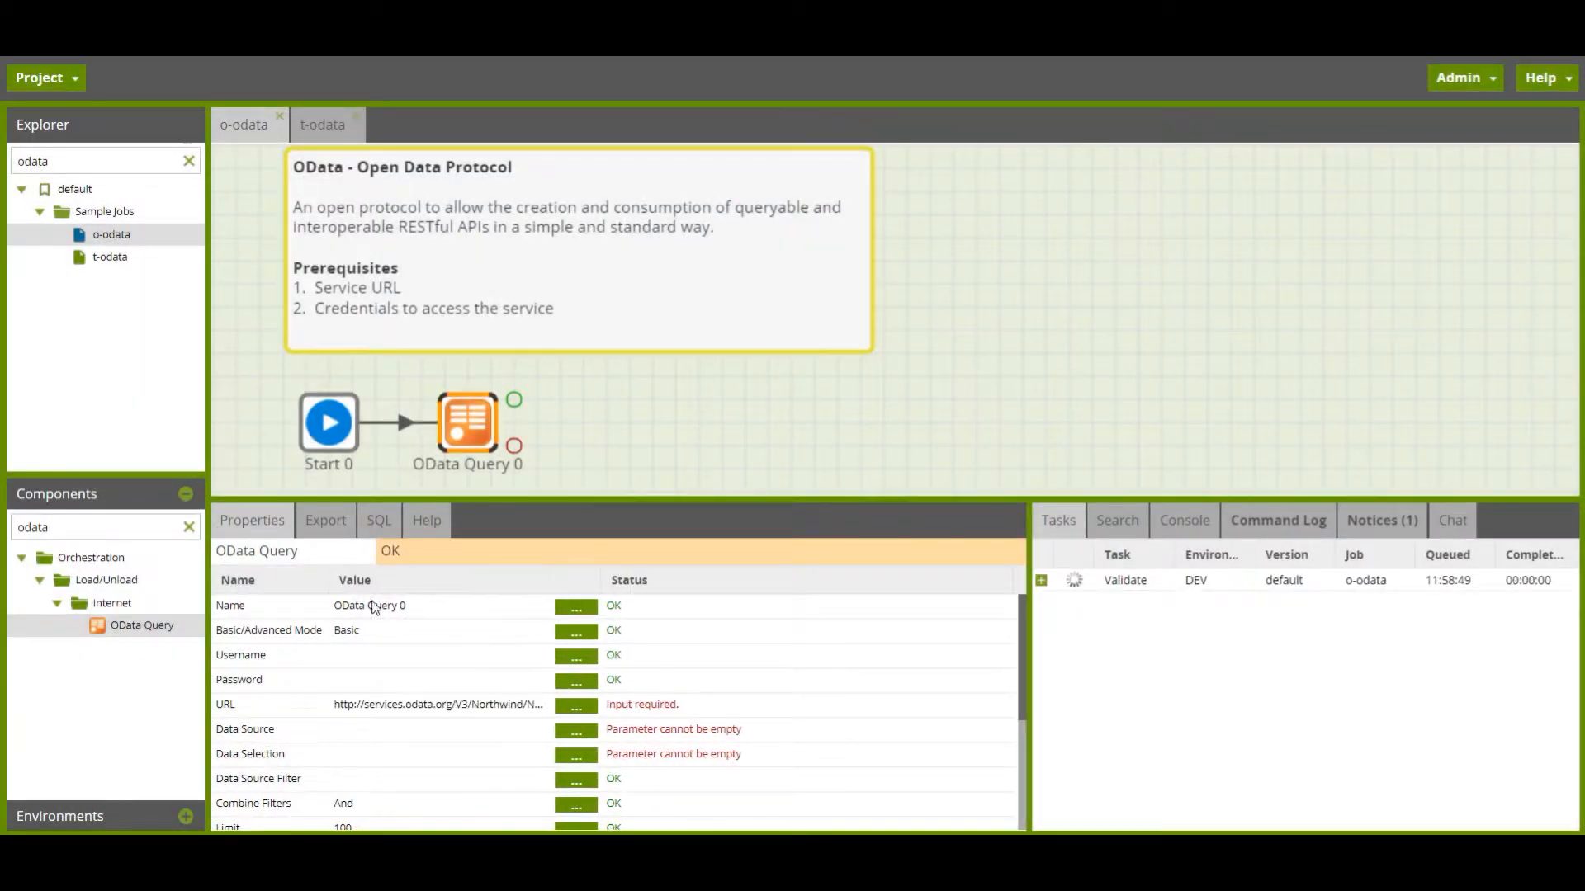
left_click_drag(330, 581, 351, 591)
left_click_drag(565, 590, 627, 590)
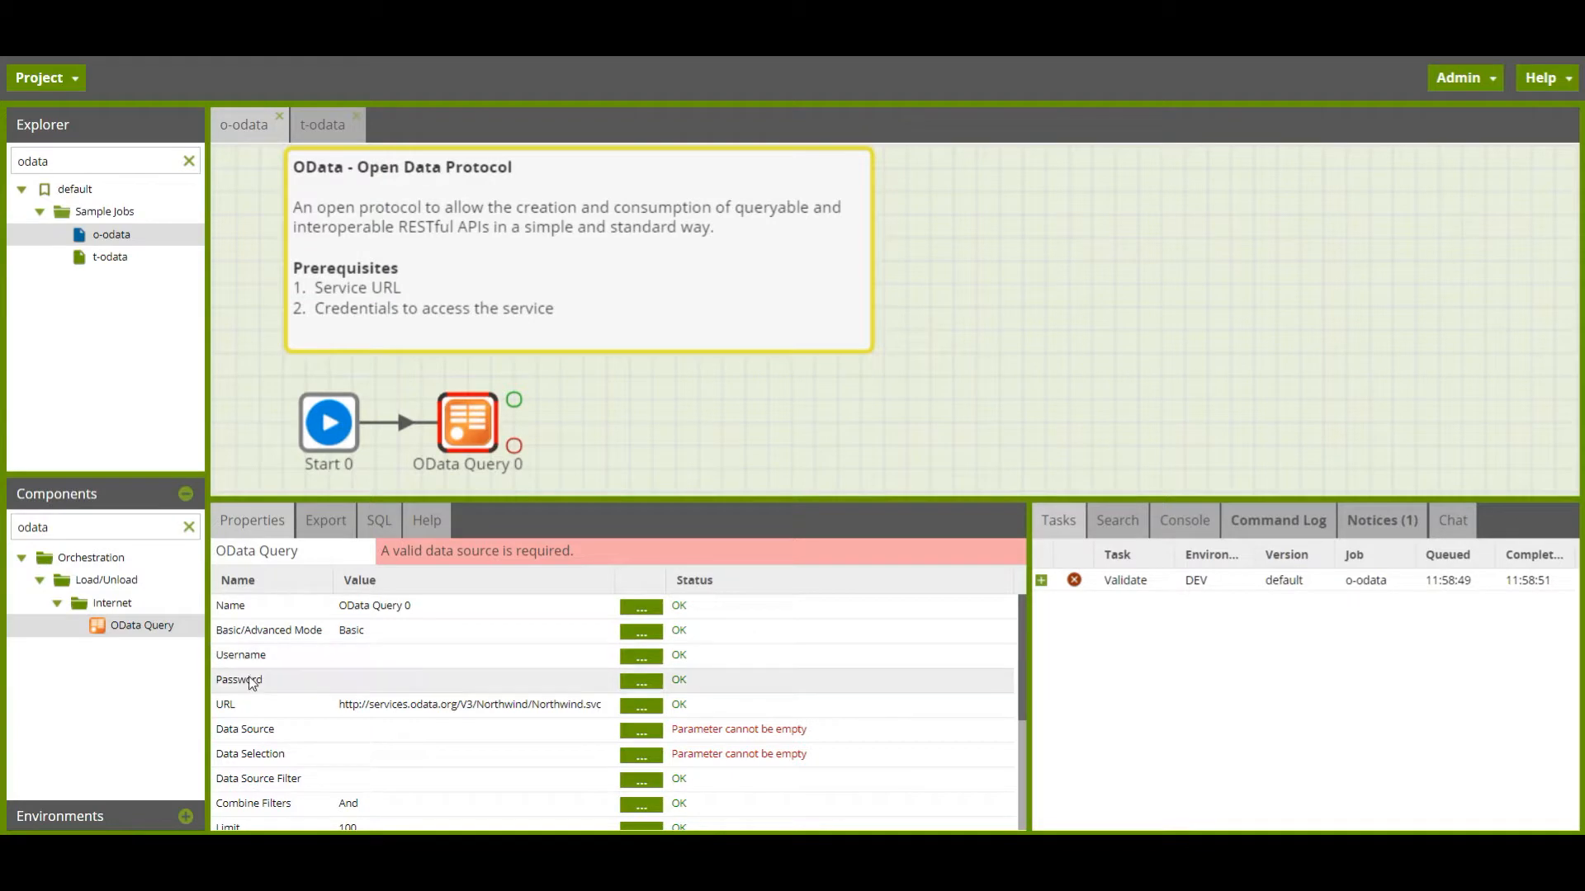
- Set the OData Query's data source to Categories and include all of its columns in the data selection
left_click(642, 732)
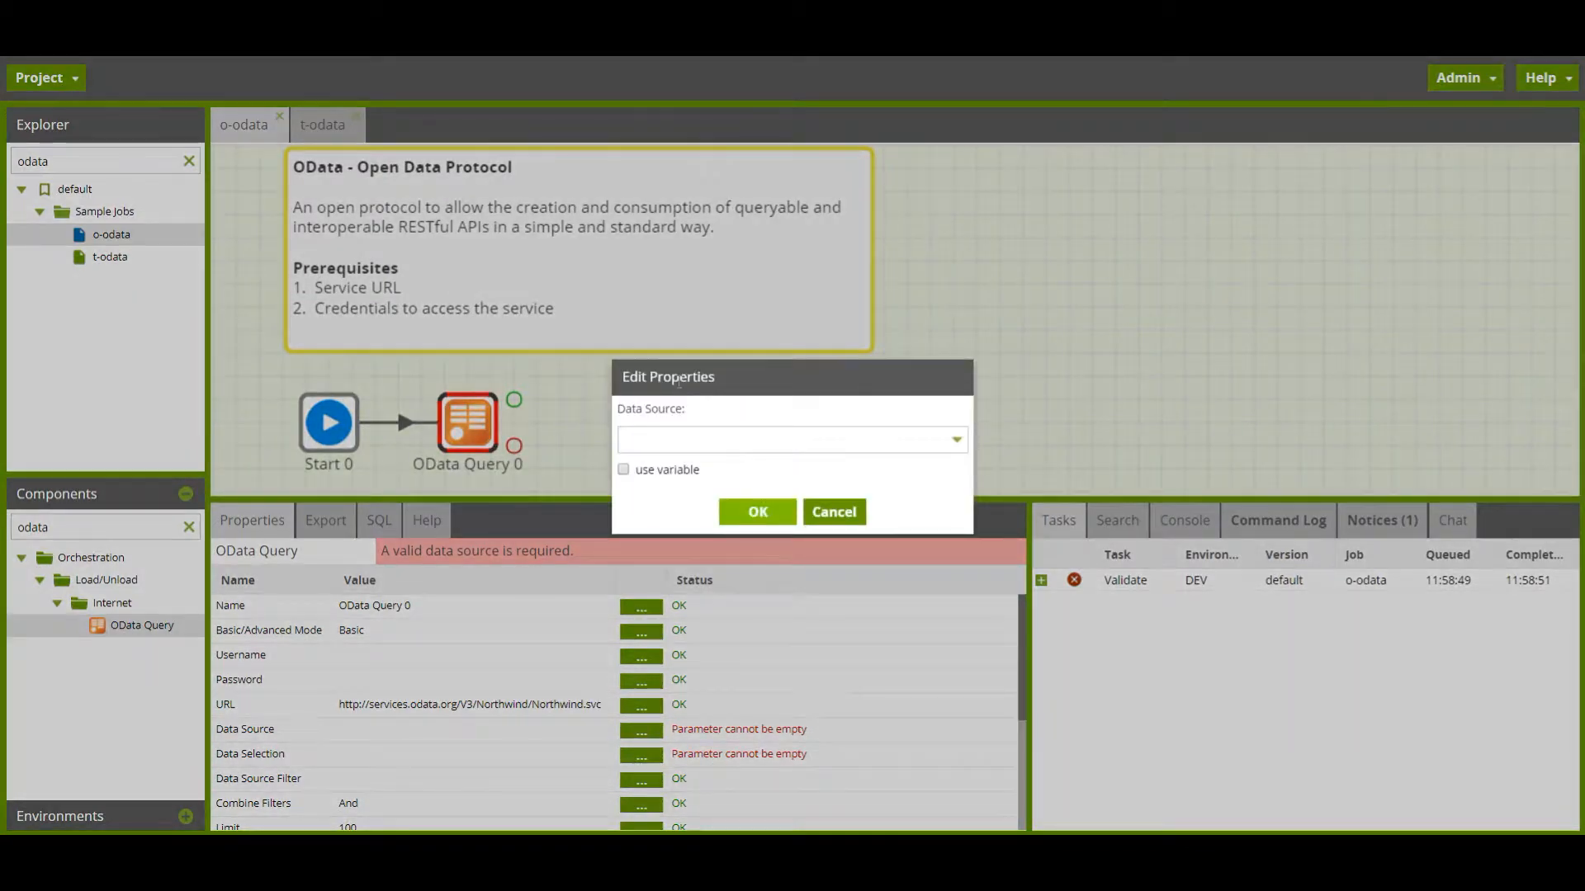
left_click(956, 449)
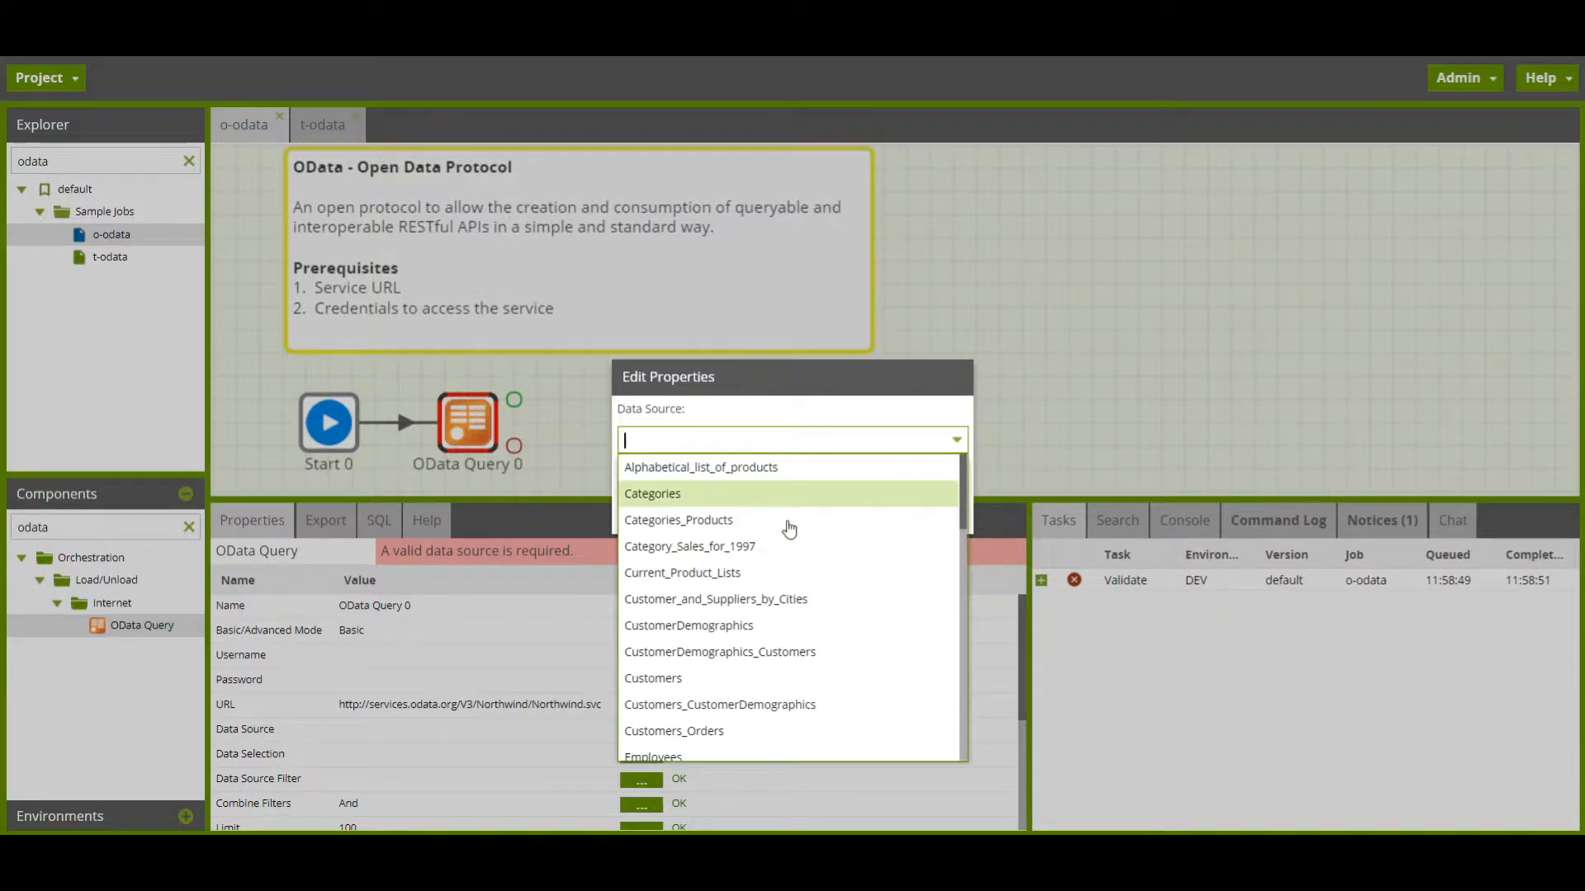
left_click(691, 495)
left_click(756, 513)
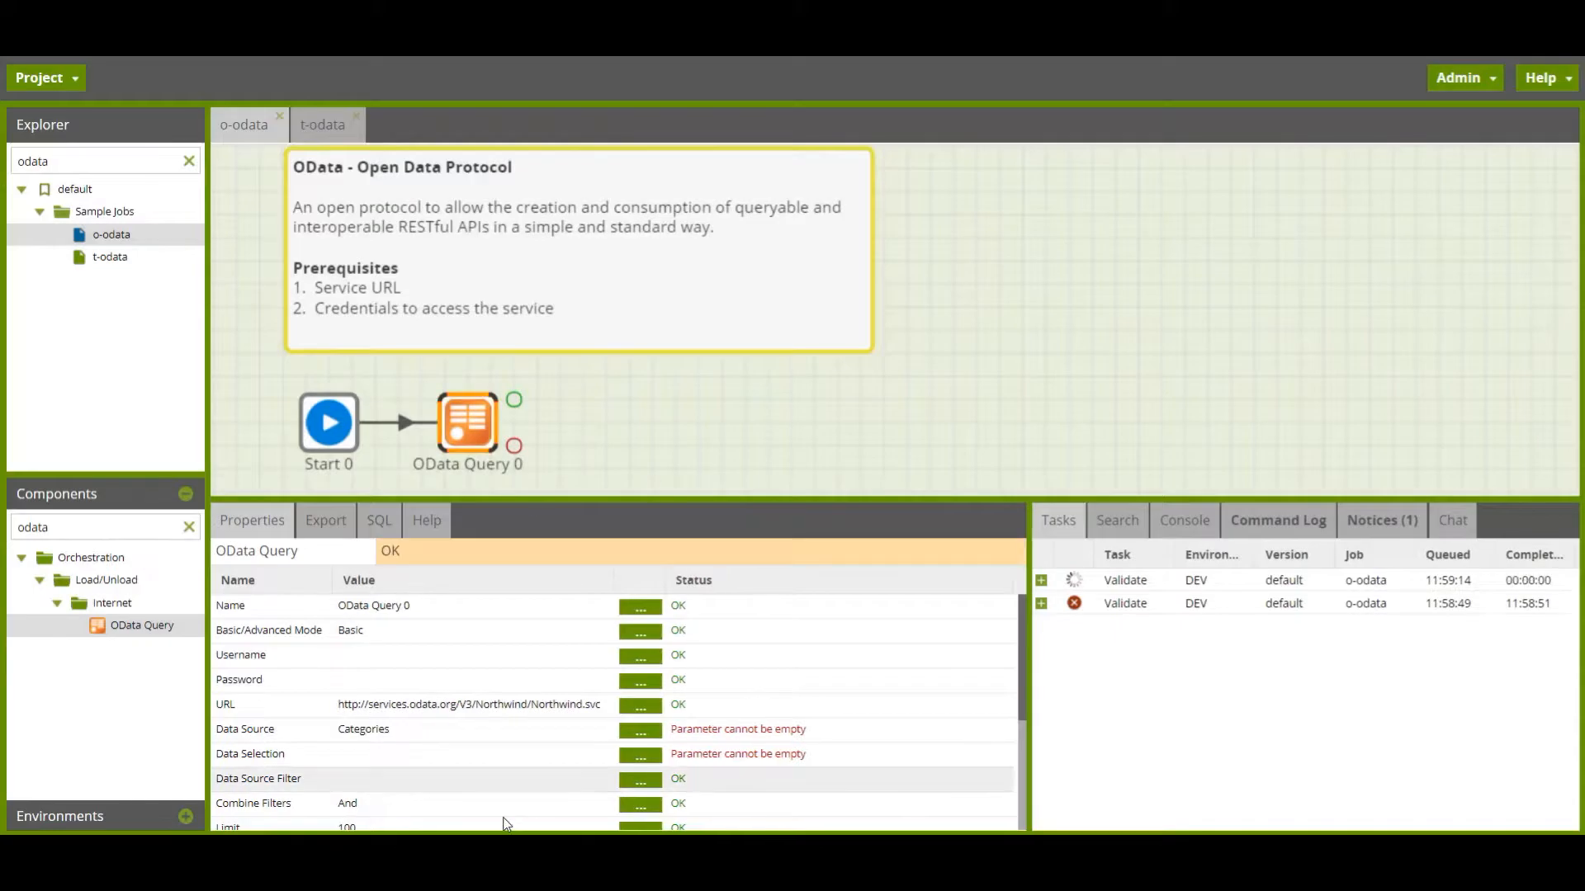
left_click(643, 758)
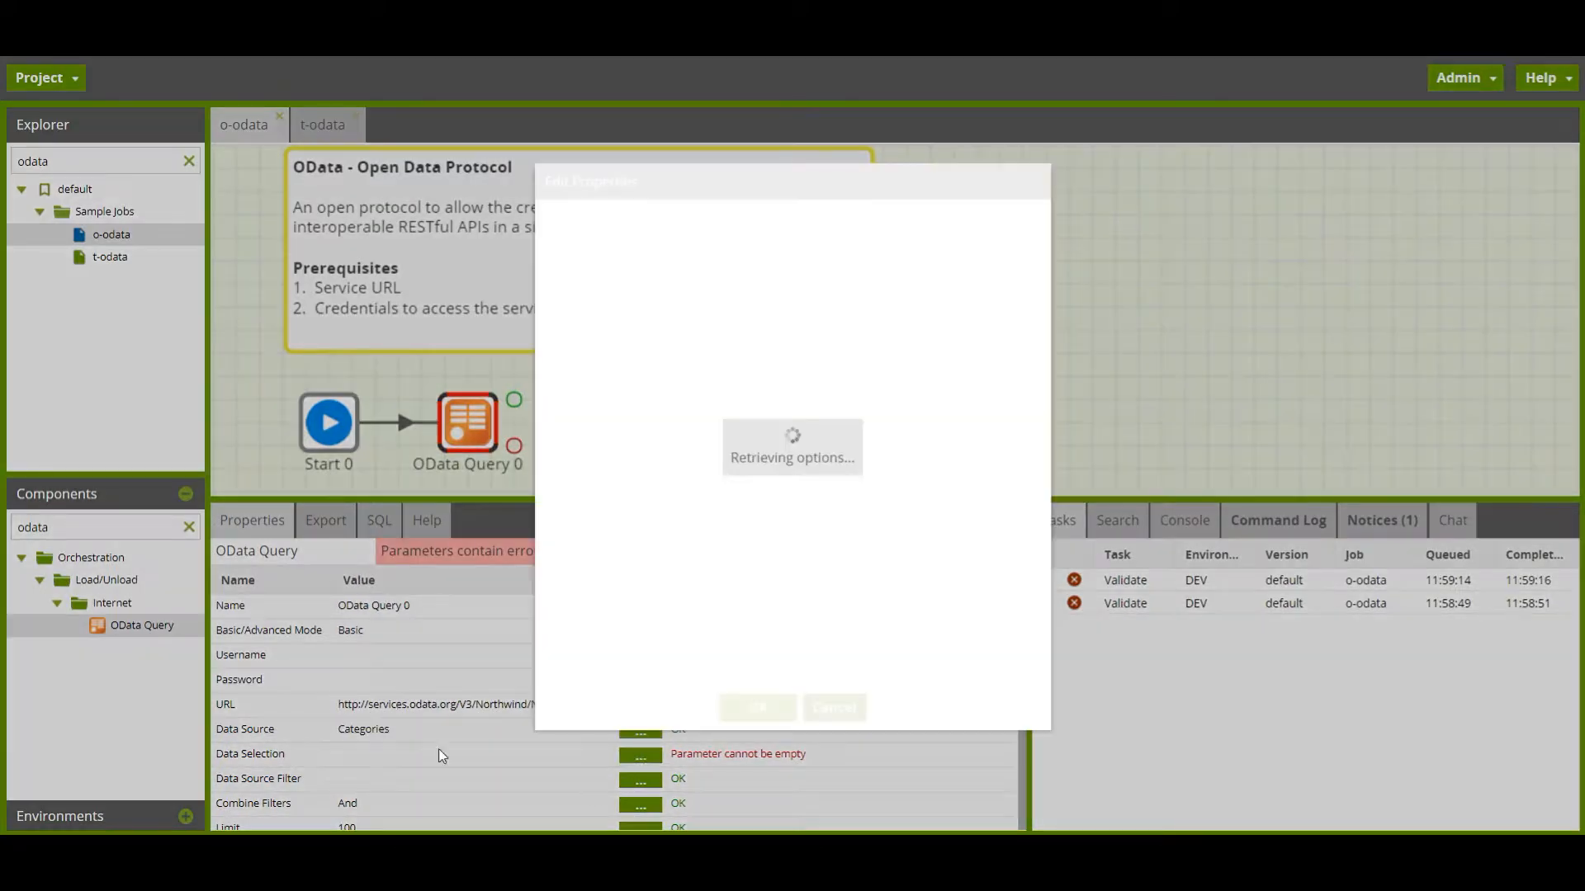
left_click(791, 291)
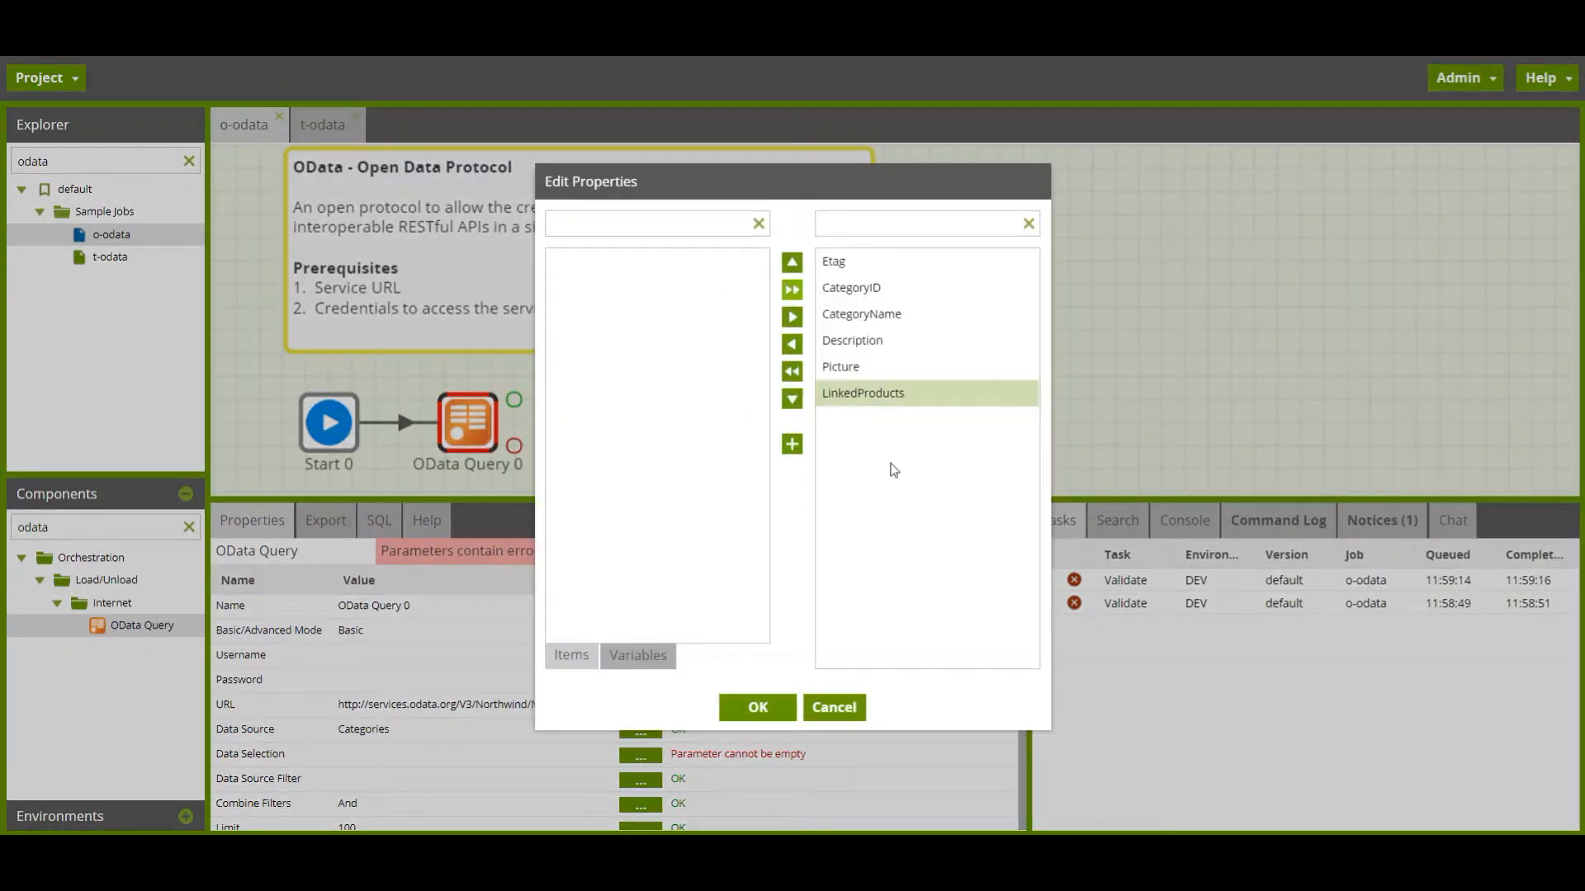
left_click(754, 707)
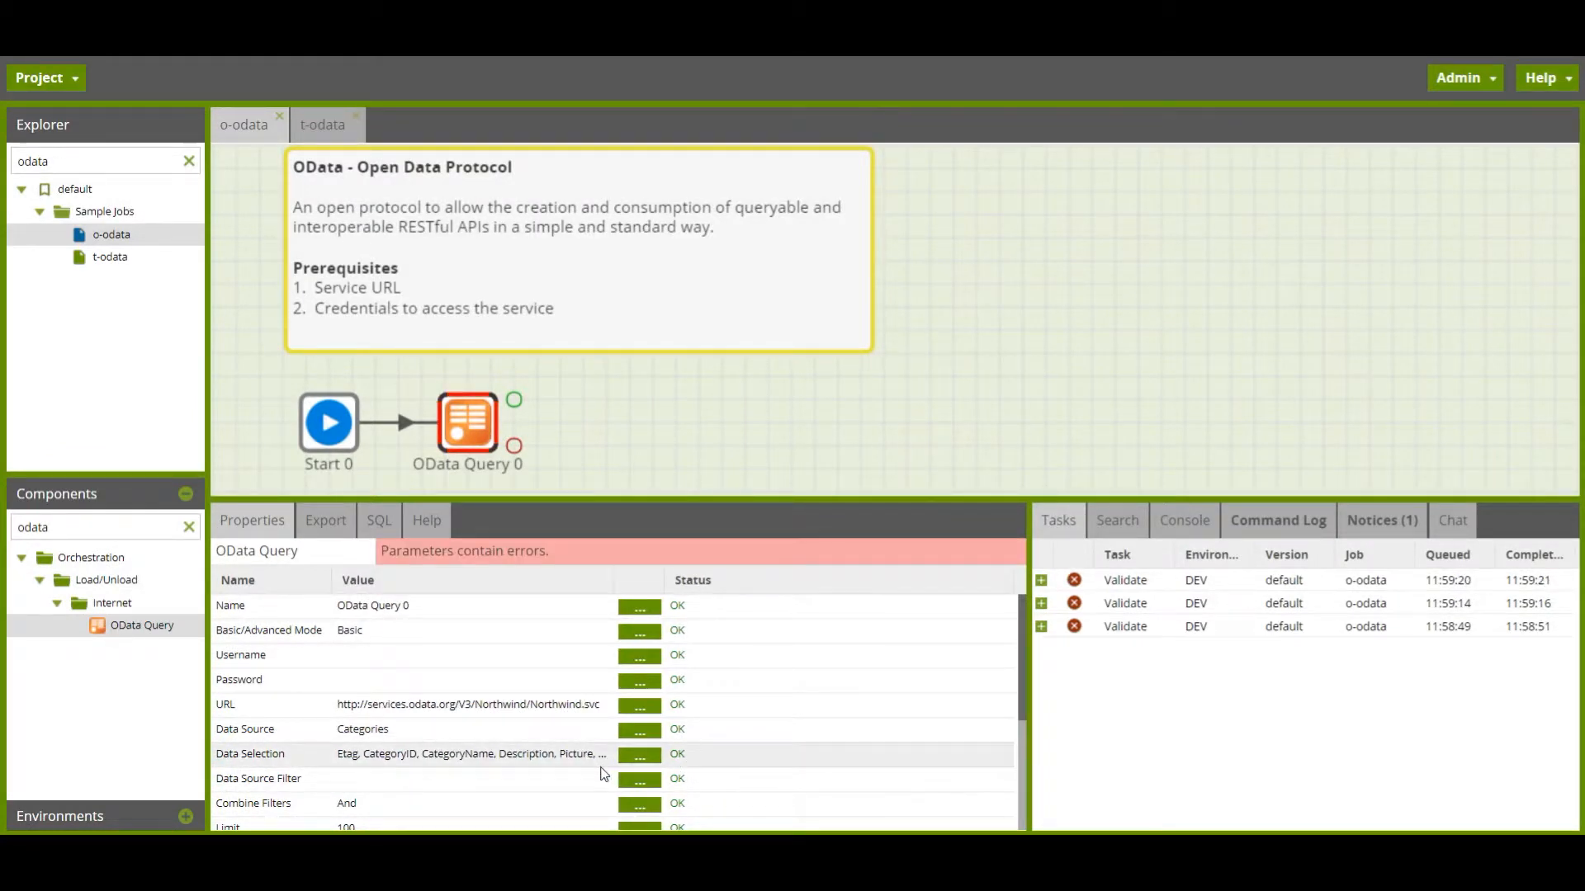
- Clear the row limit of the OData Query component
scroll(297, 805, "down", 2)
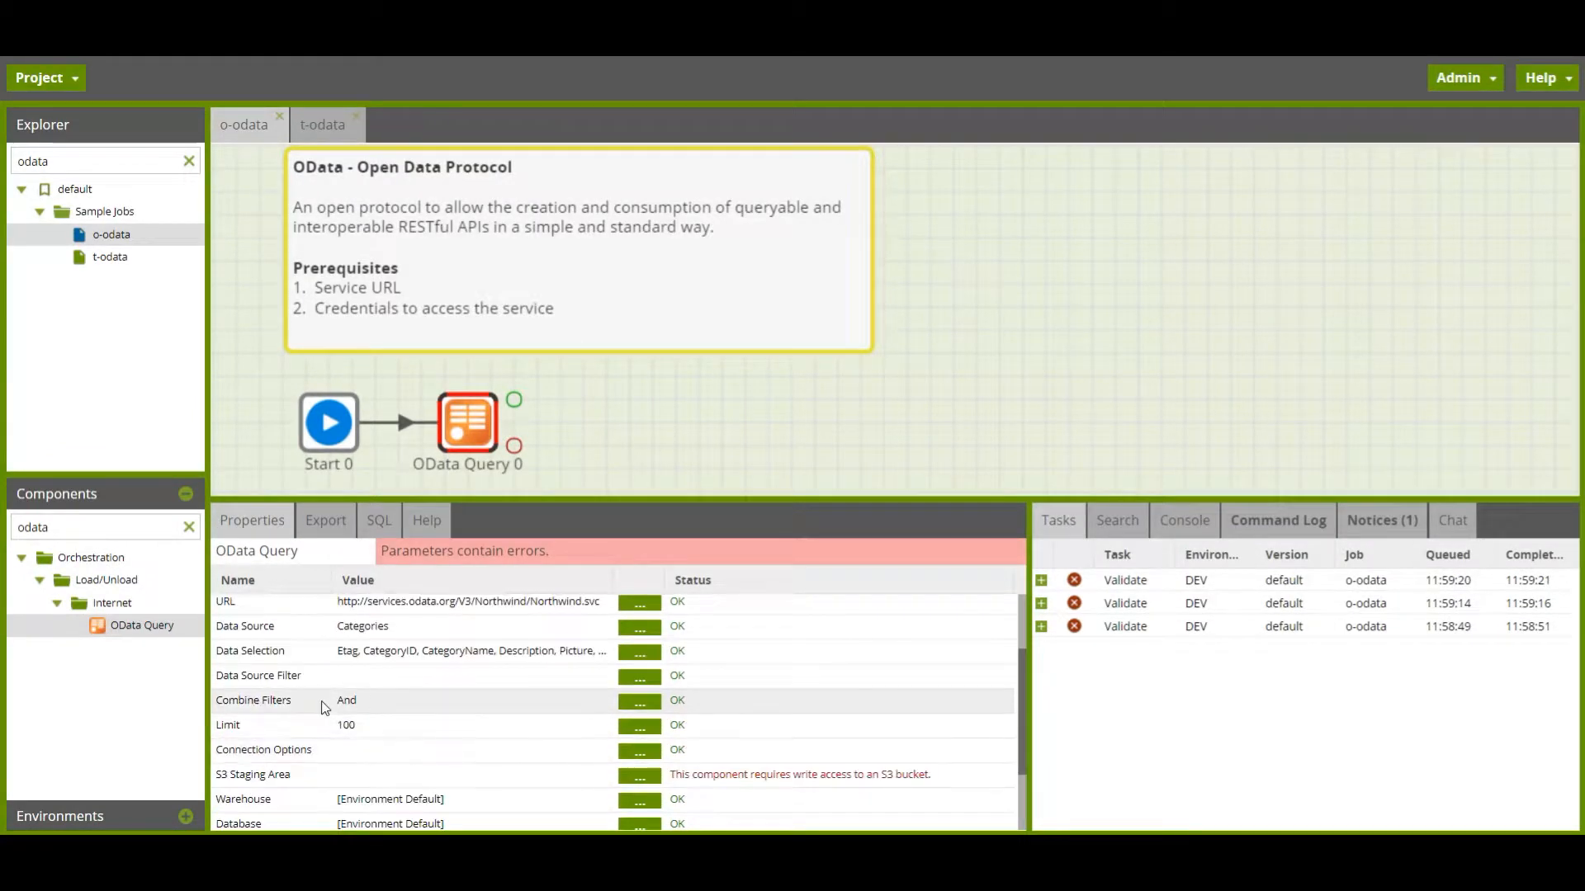
left_click(624, 729)
double_click(678, 456)
key("BackSpace")
left_click(751, 504)
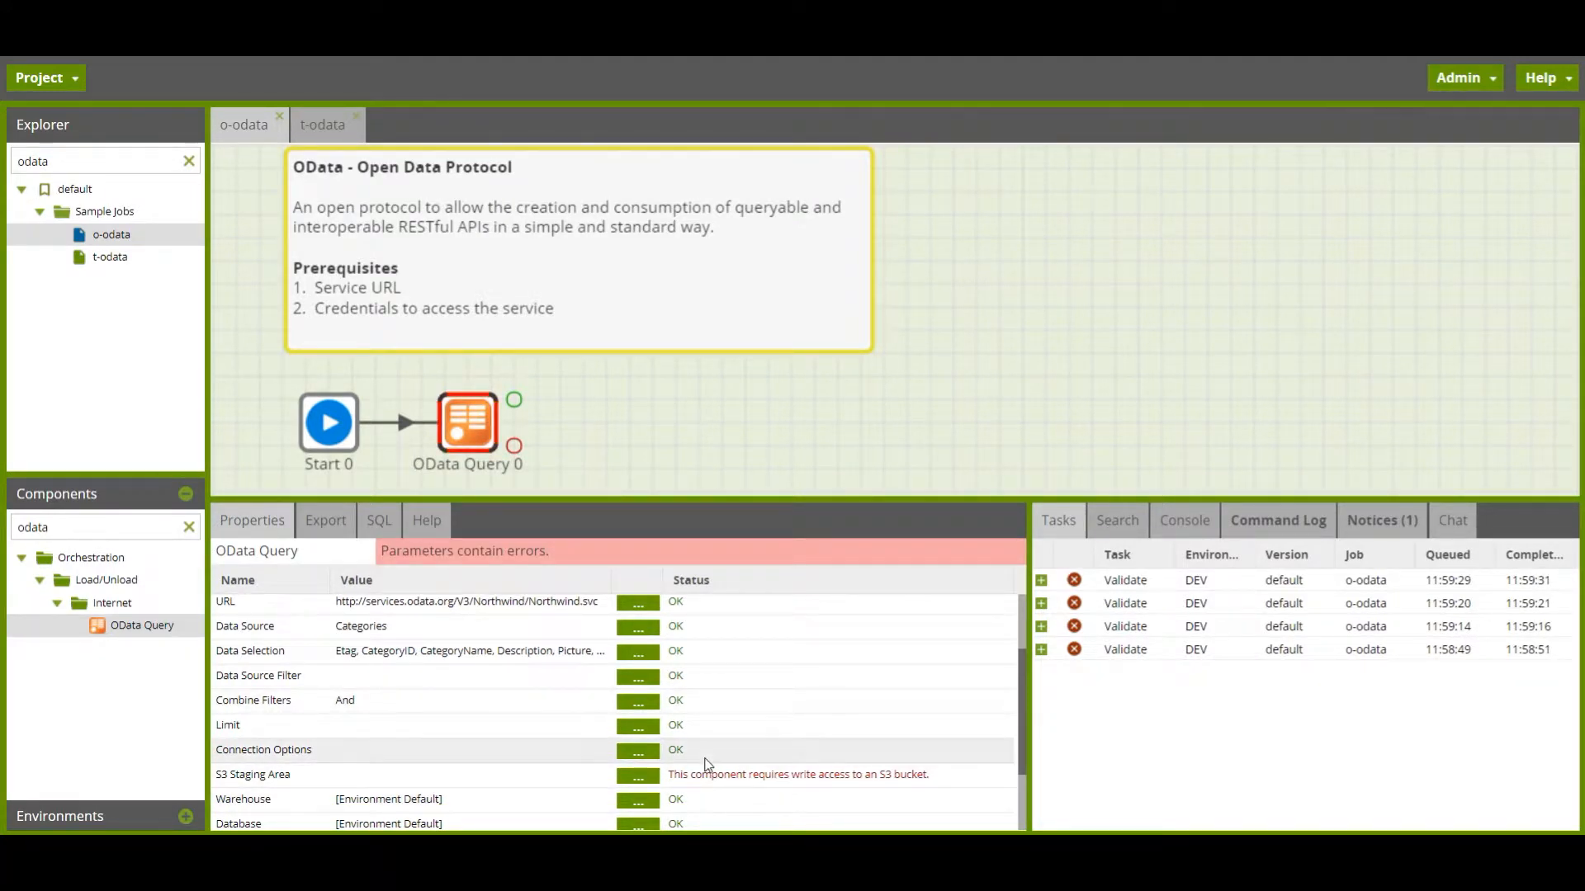
- Set the OData Query's S3 staging area to the mtln-stage-bucket bucket
left_click(640, 777)
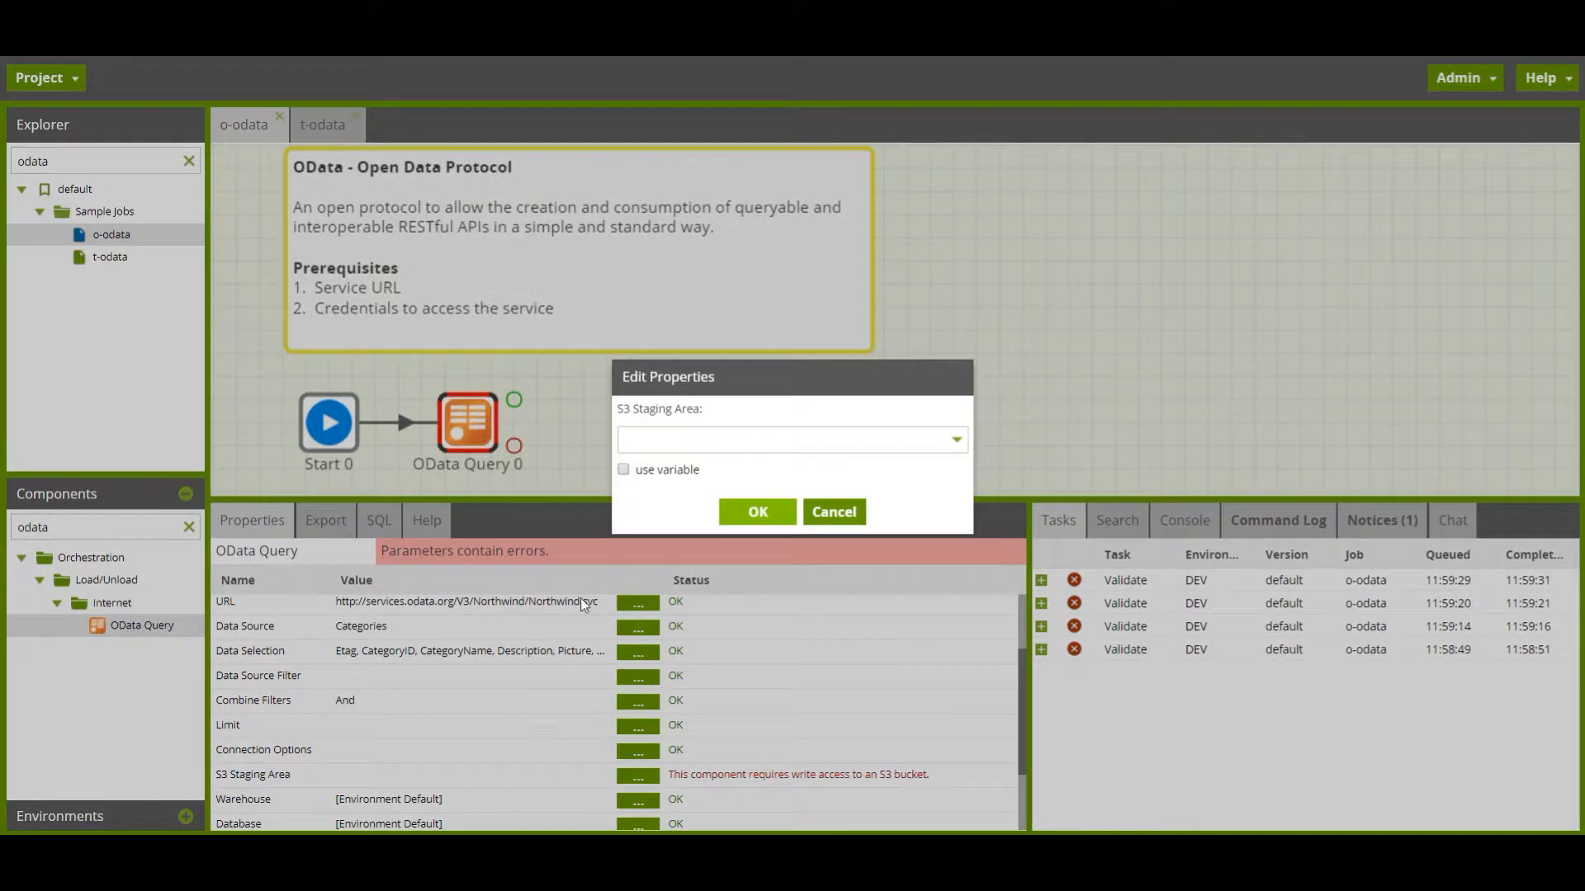
left_click(708, 440)
type("stage")
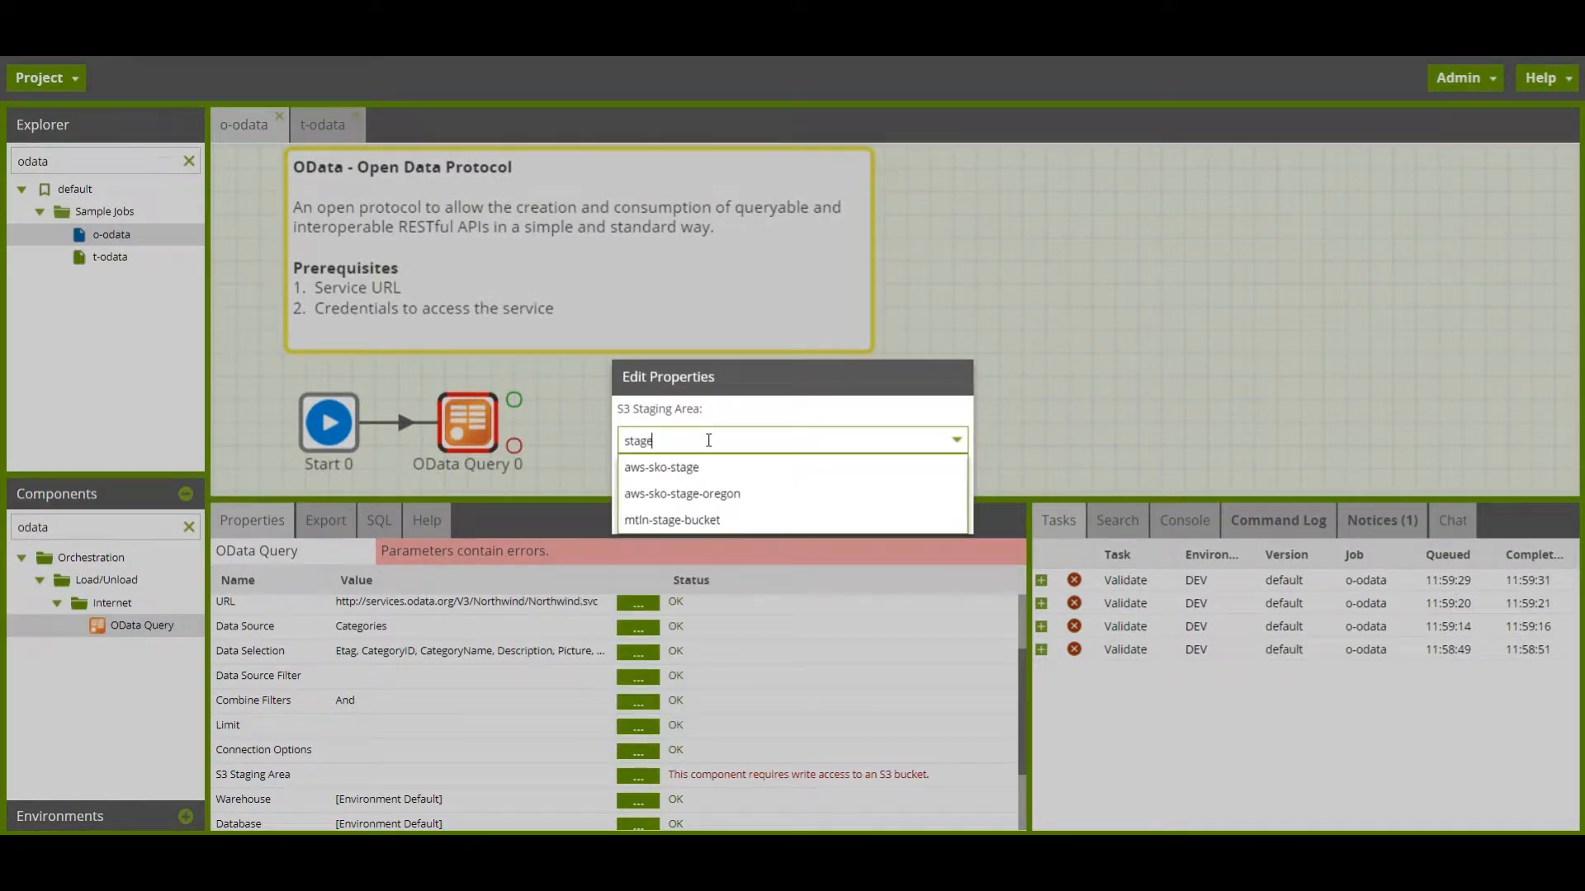
left_click(718, 520)
left_click(756, 513)
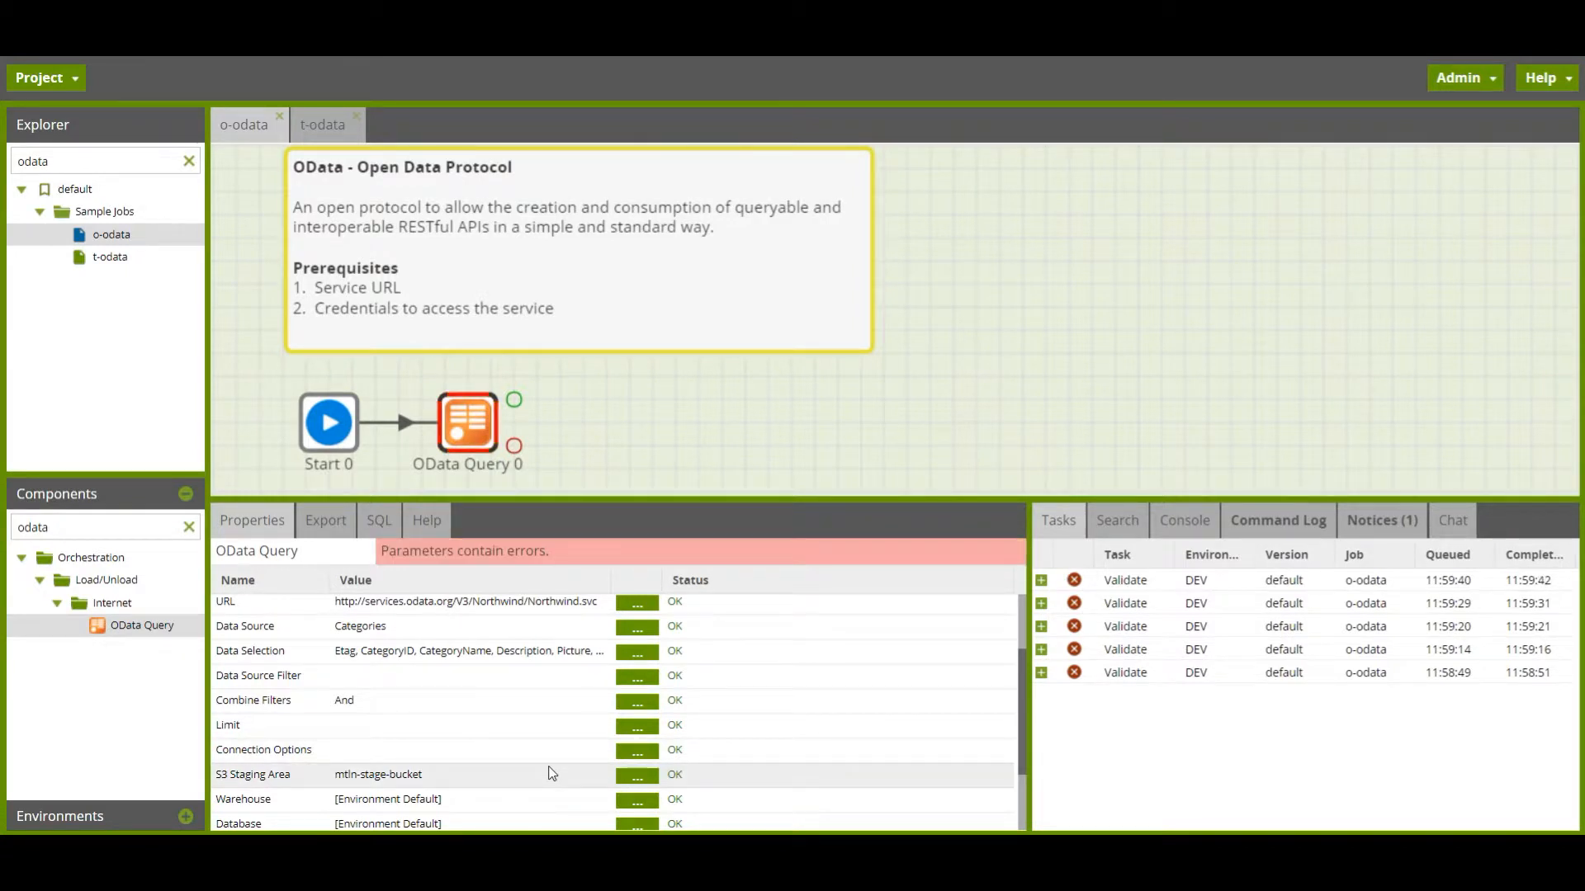
- Set the OData Query's target table to stg_categories
scroll(643, 759, "down", 1)
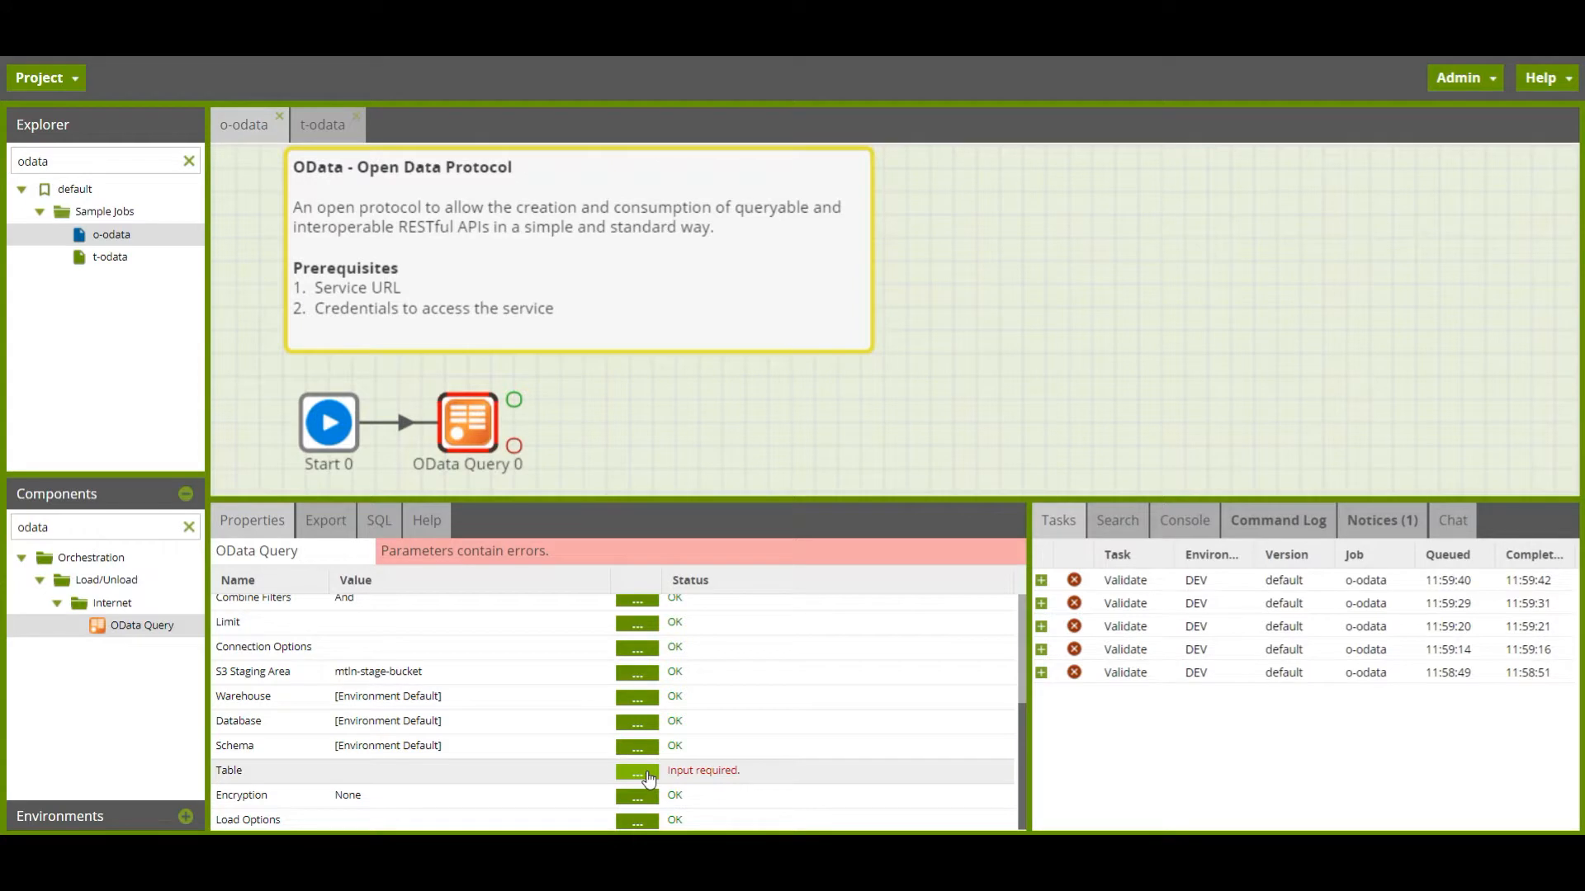
left_click(638, 773)
left_click(695, 448)
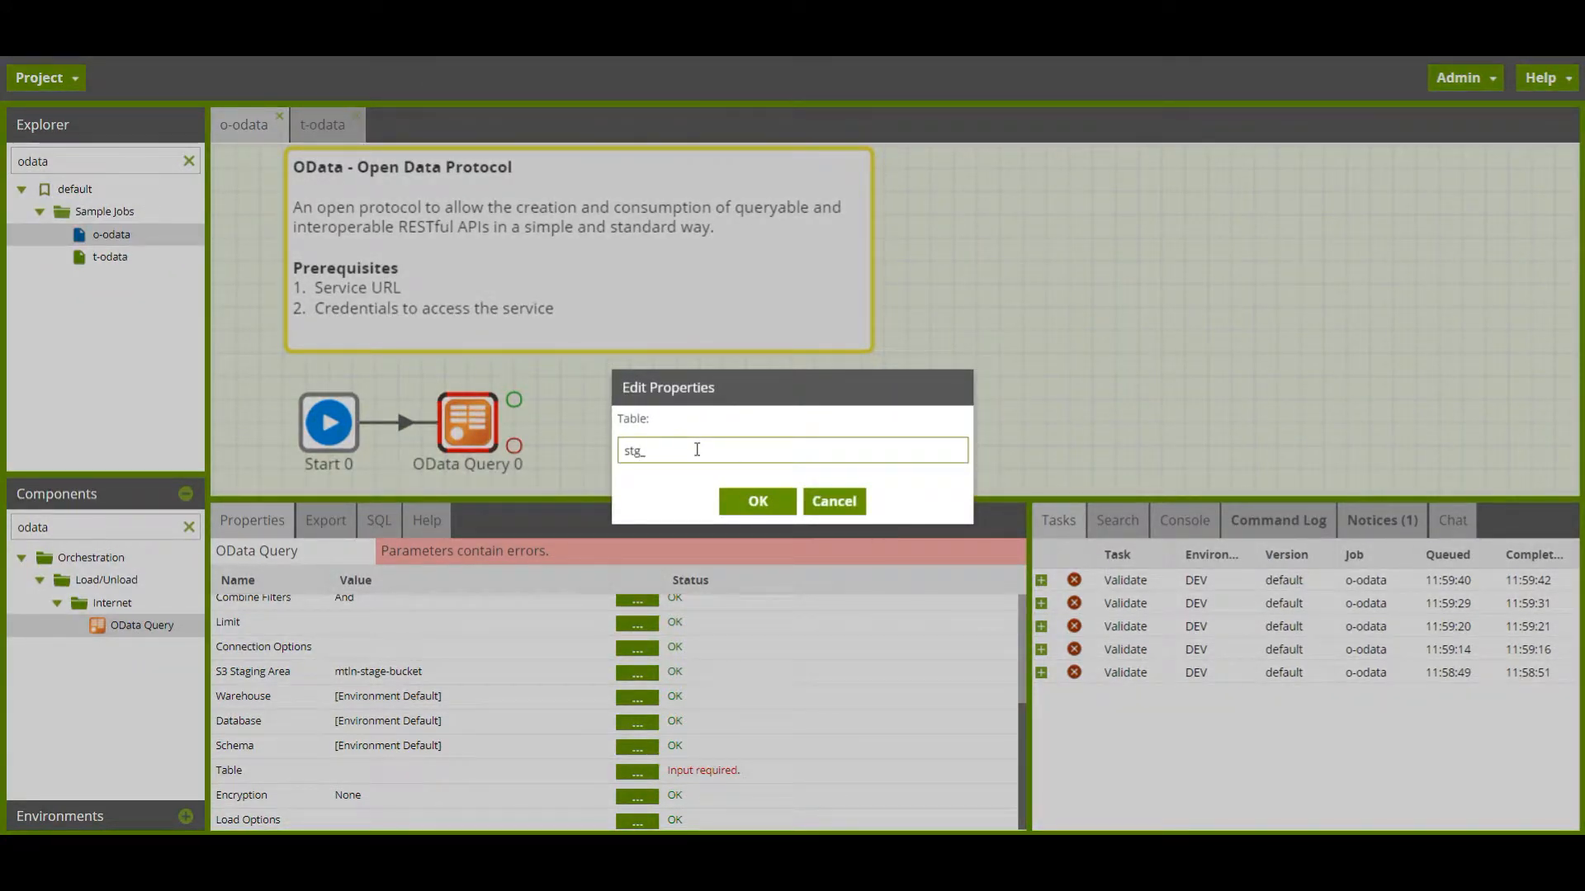
type("stg_categories")
left_click_drag(646, 452, 700, 453)
left_click(741, 496)
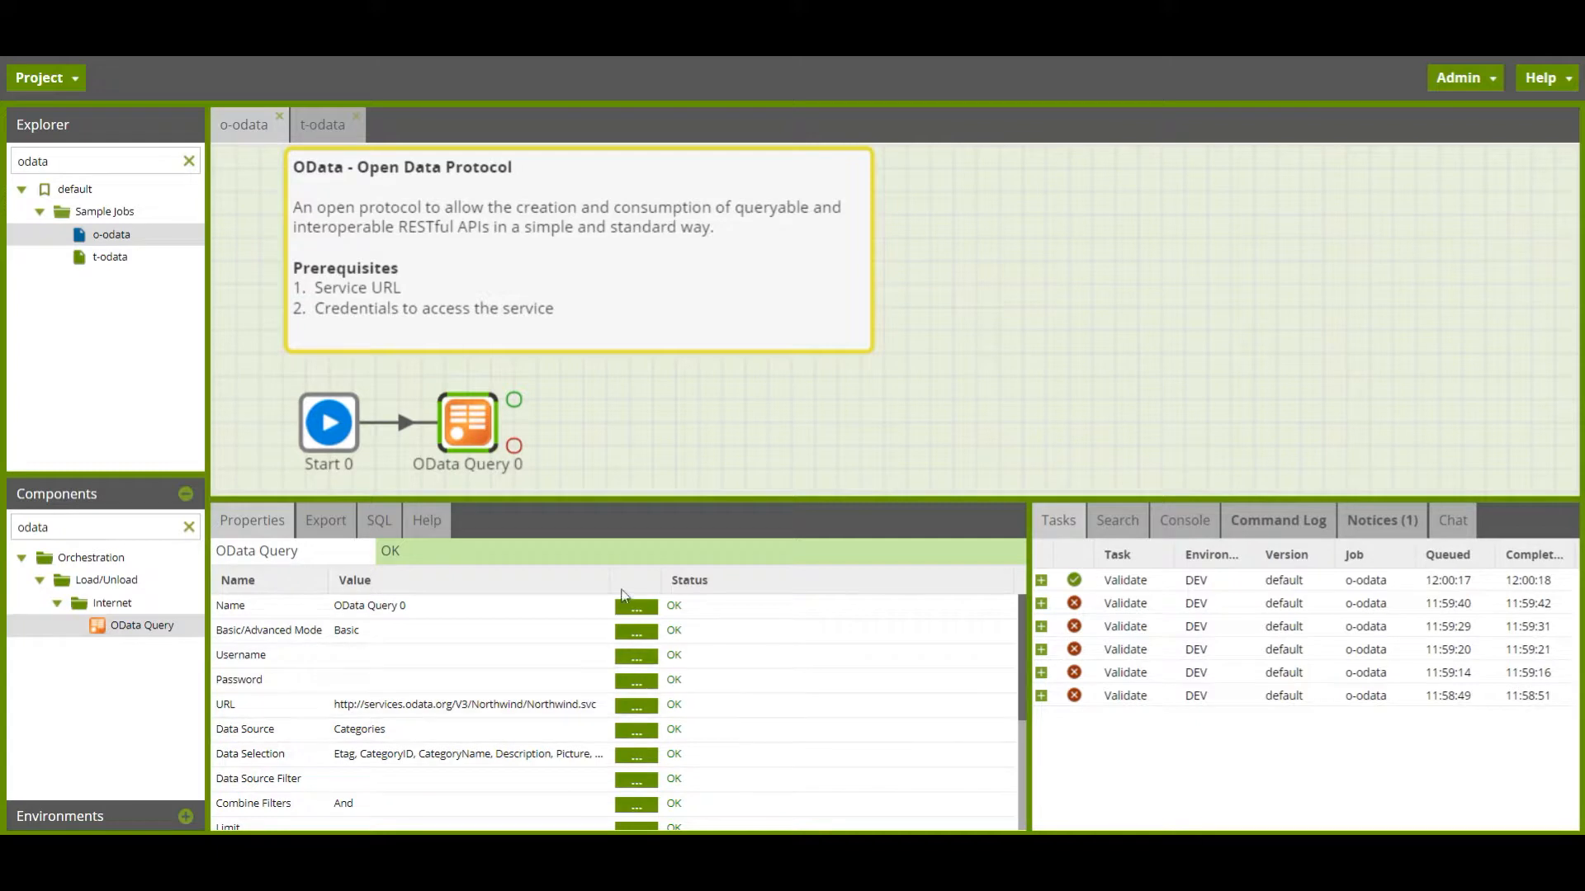
- Rename the OData Query component as categories
left_click(636, 608)
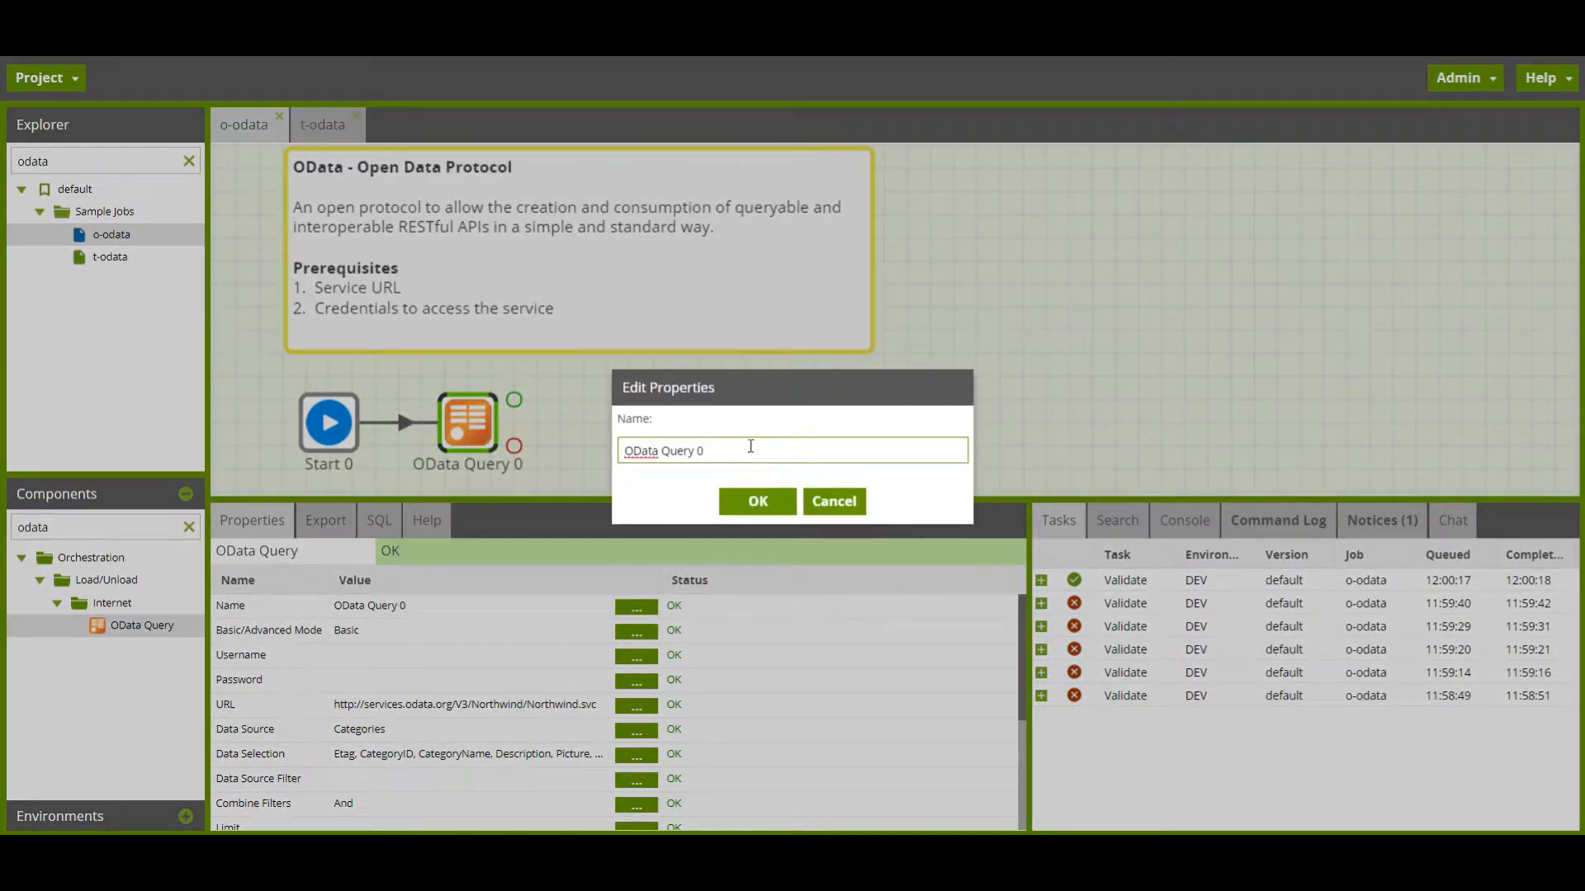
type("categories")
left_click(775, 509)
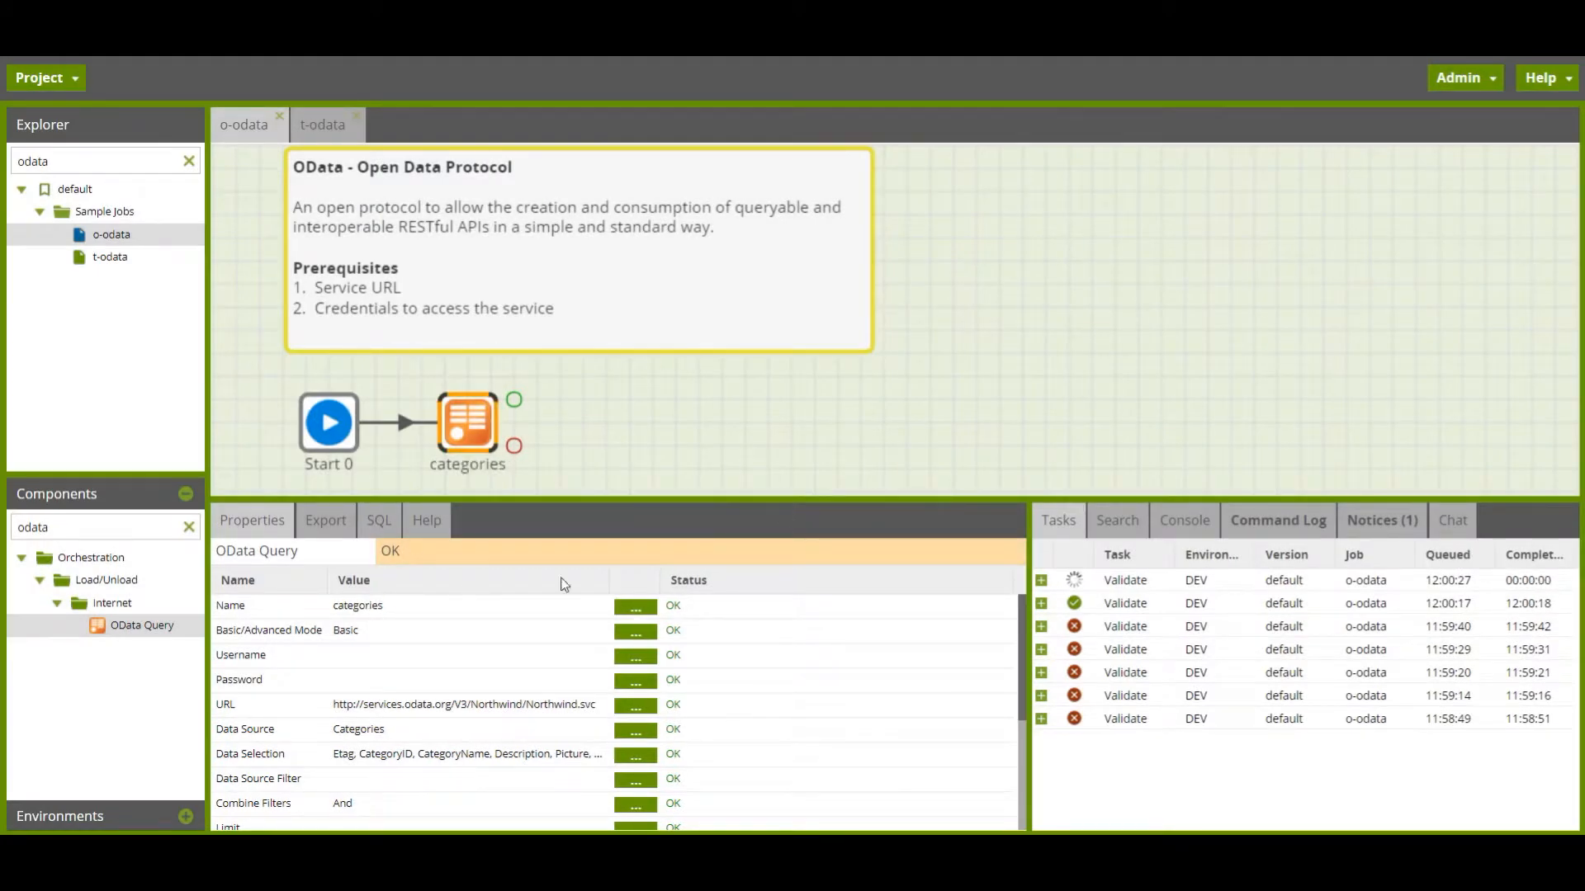
- Run only the categories component in the DEV environment and expand the details of its run task
right_click(468, 433)
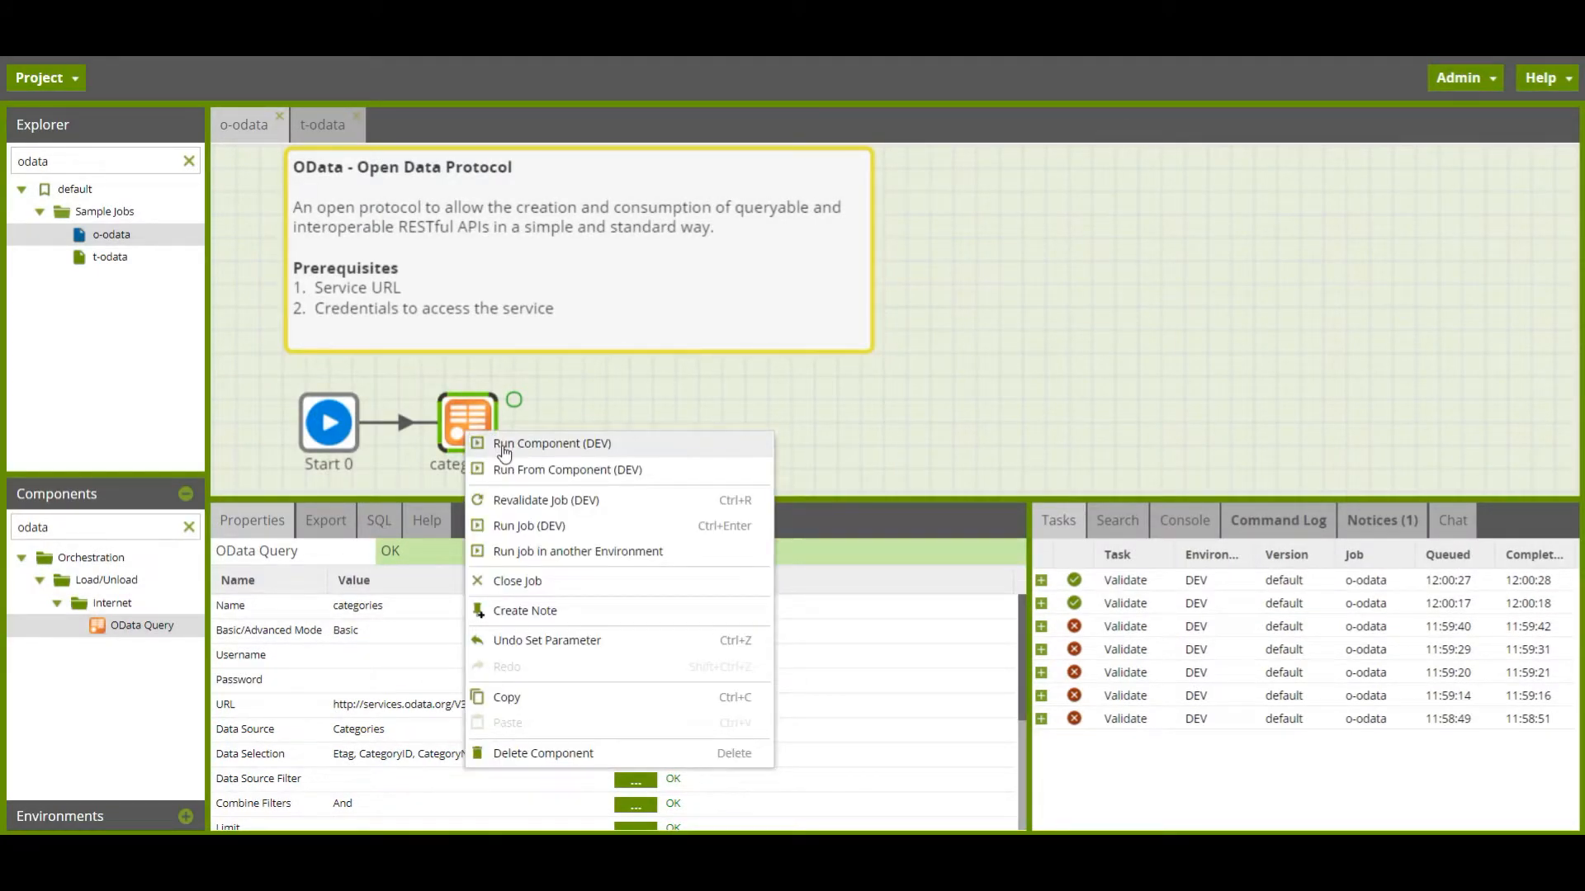
left_click(504, 446)
left_click(1041, 580)
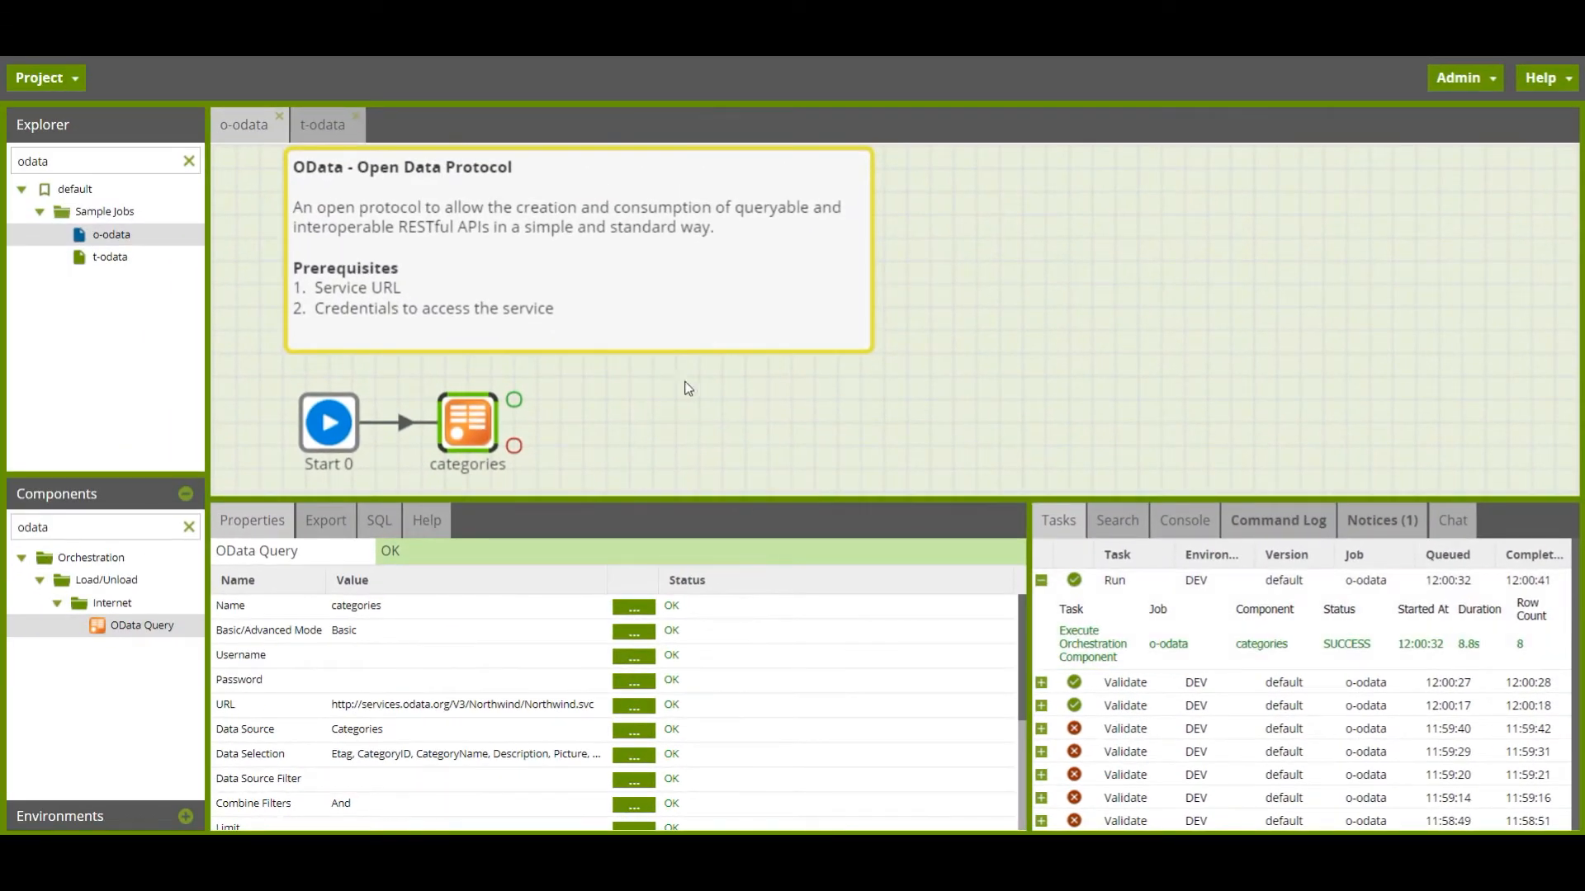
- Duplicate the categories component beside the original and connect the copy to the original's success output
right_click(476, 425)
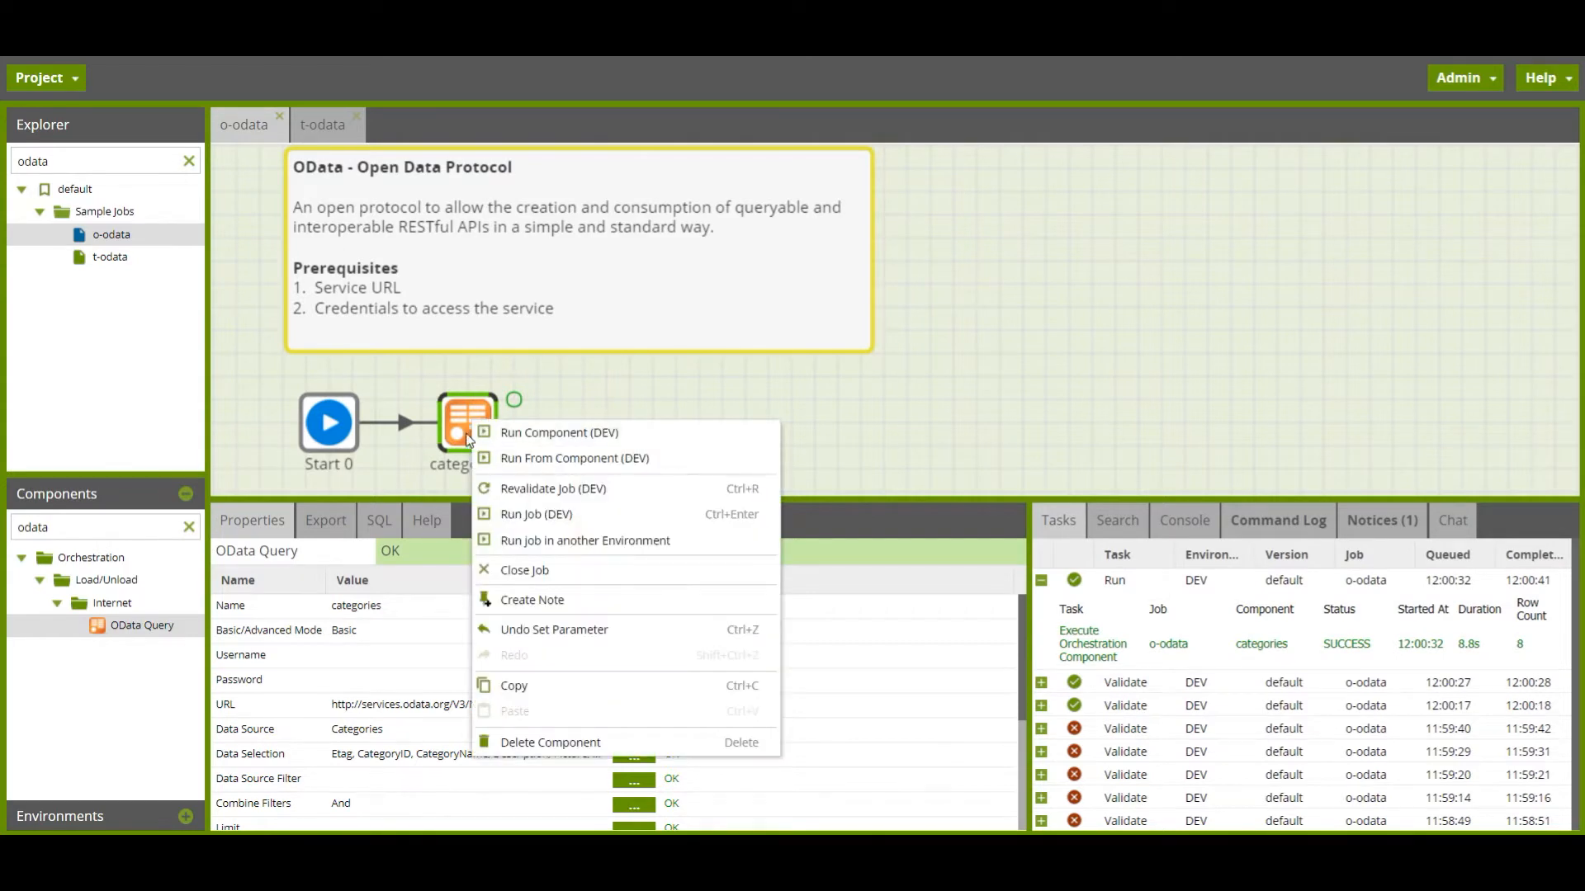
left_click(566, 689)
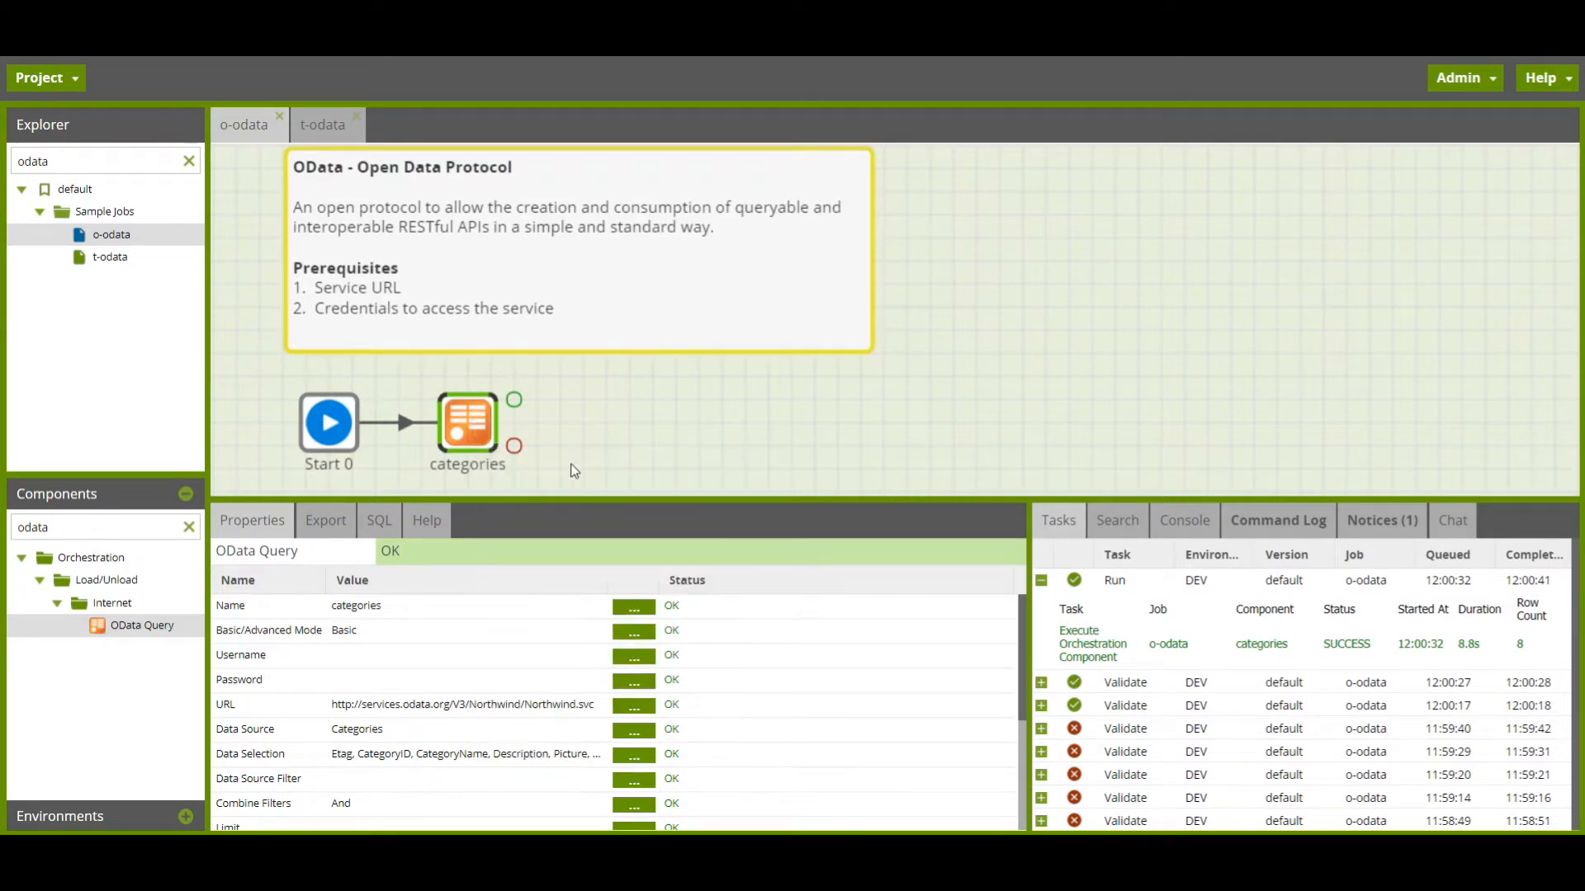
right_click(622, 429)
left_click(701, 663)
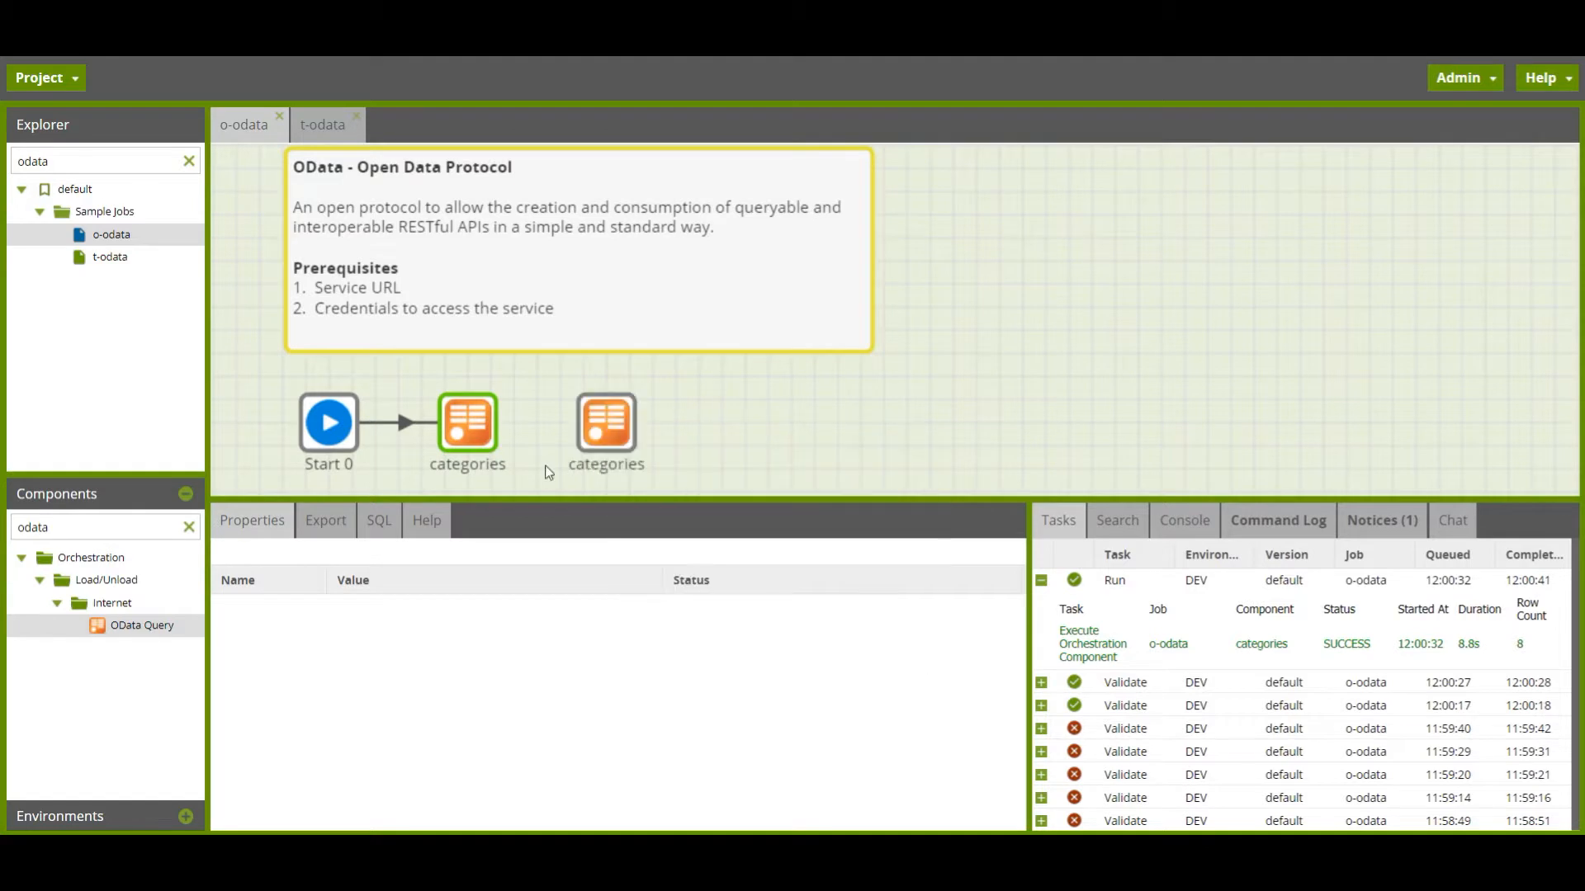
left_click(495, 431)
left_click_drag(514, 402, 593, 424)
left_click(606, 423)
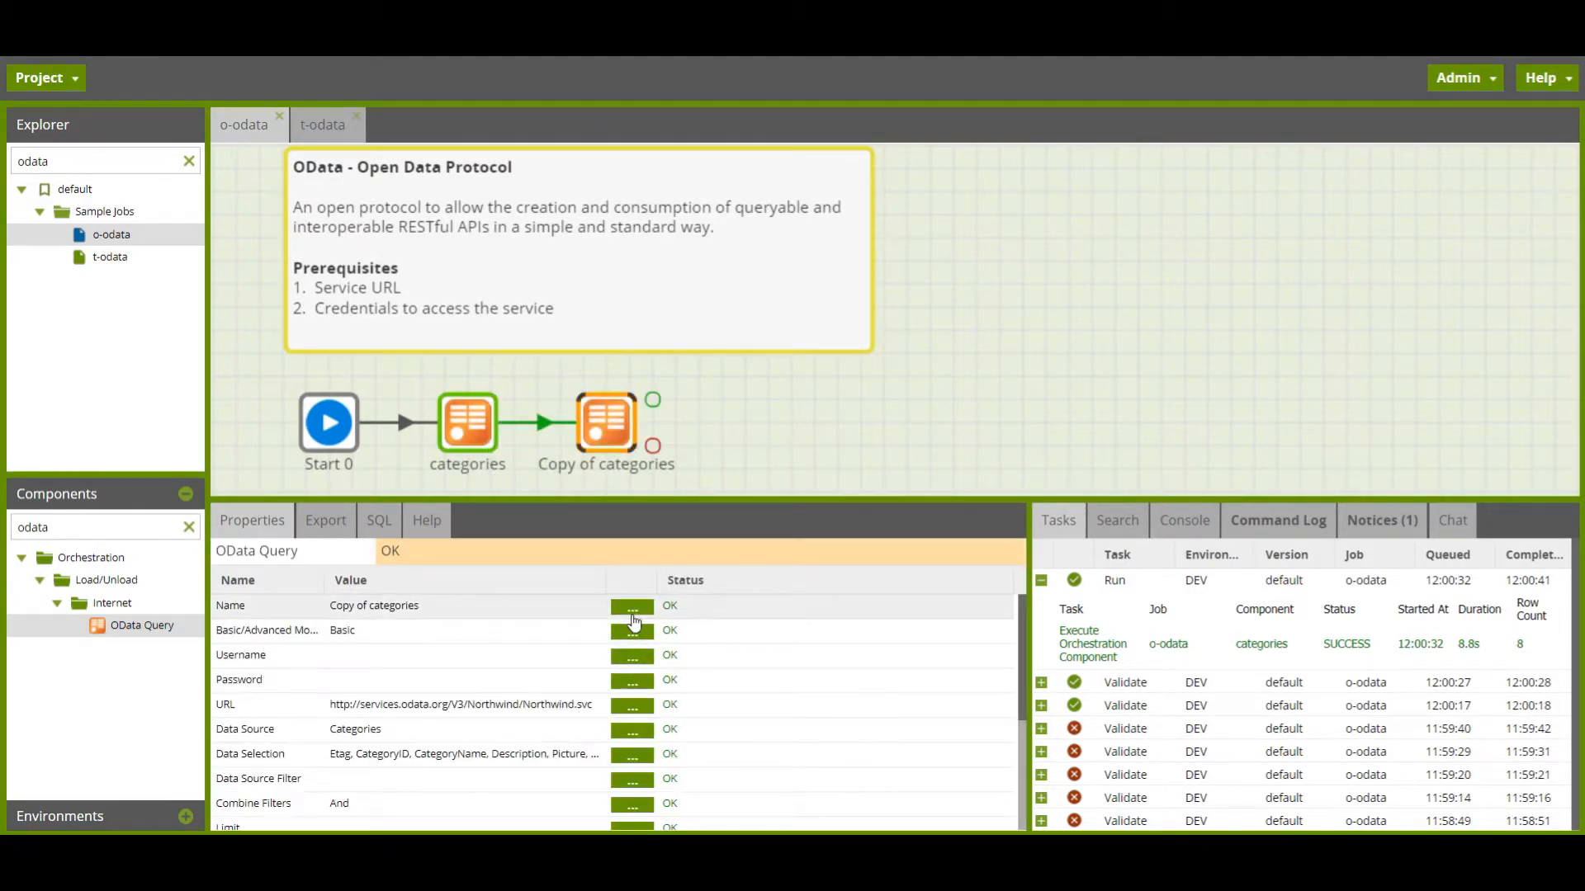
- Rename the copied component as products
left_click(632, 614)
triple_click(705, 456)
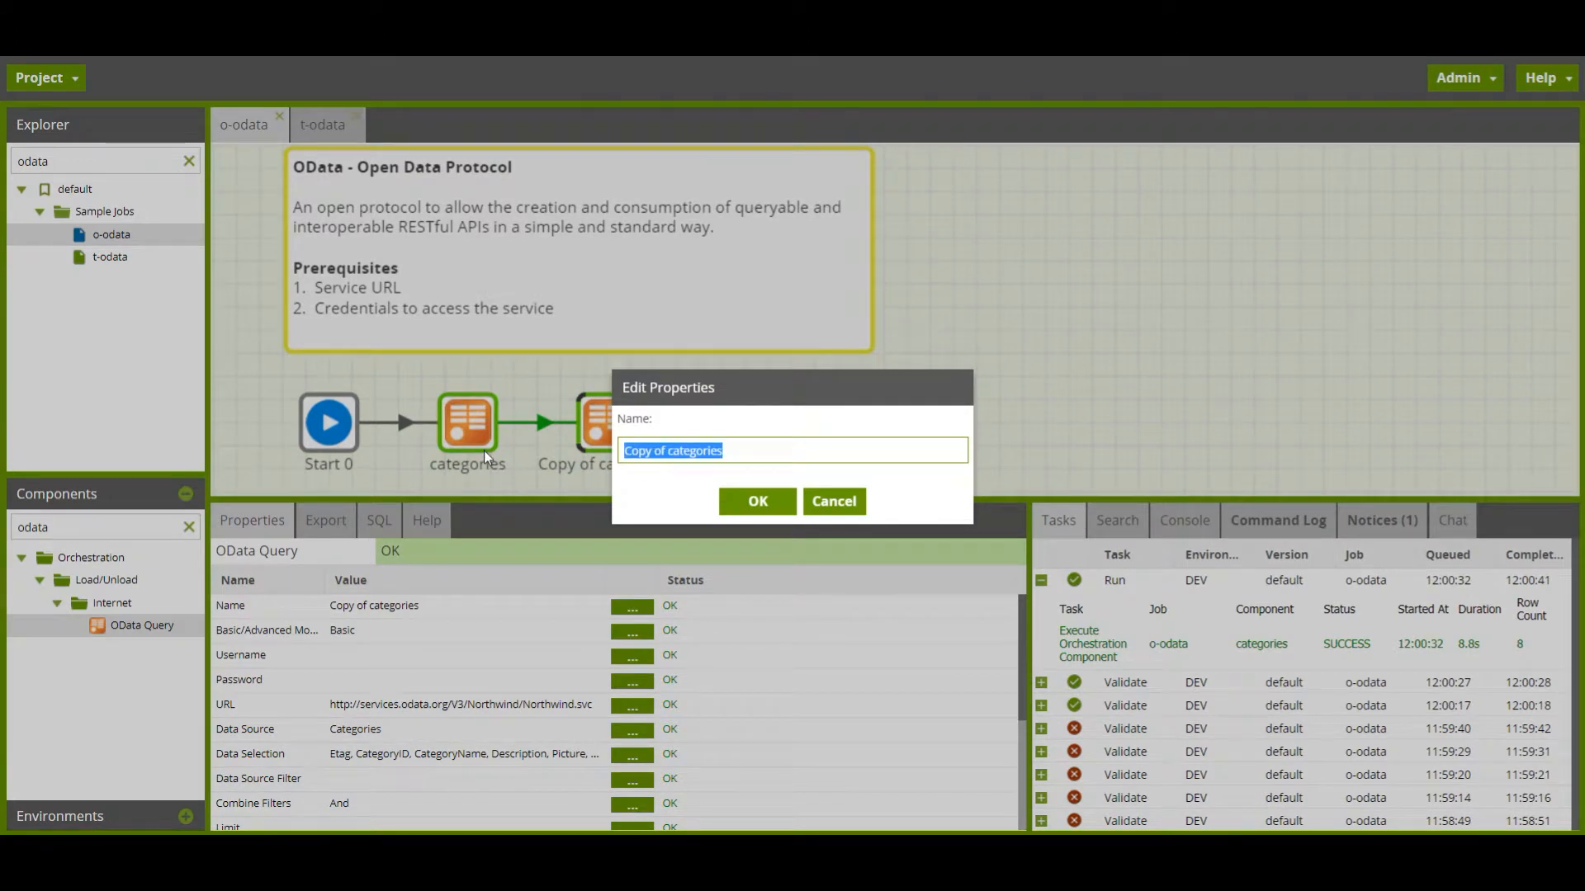
type("products")
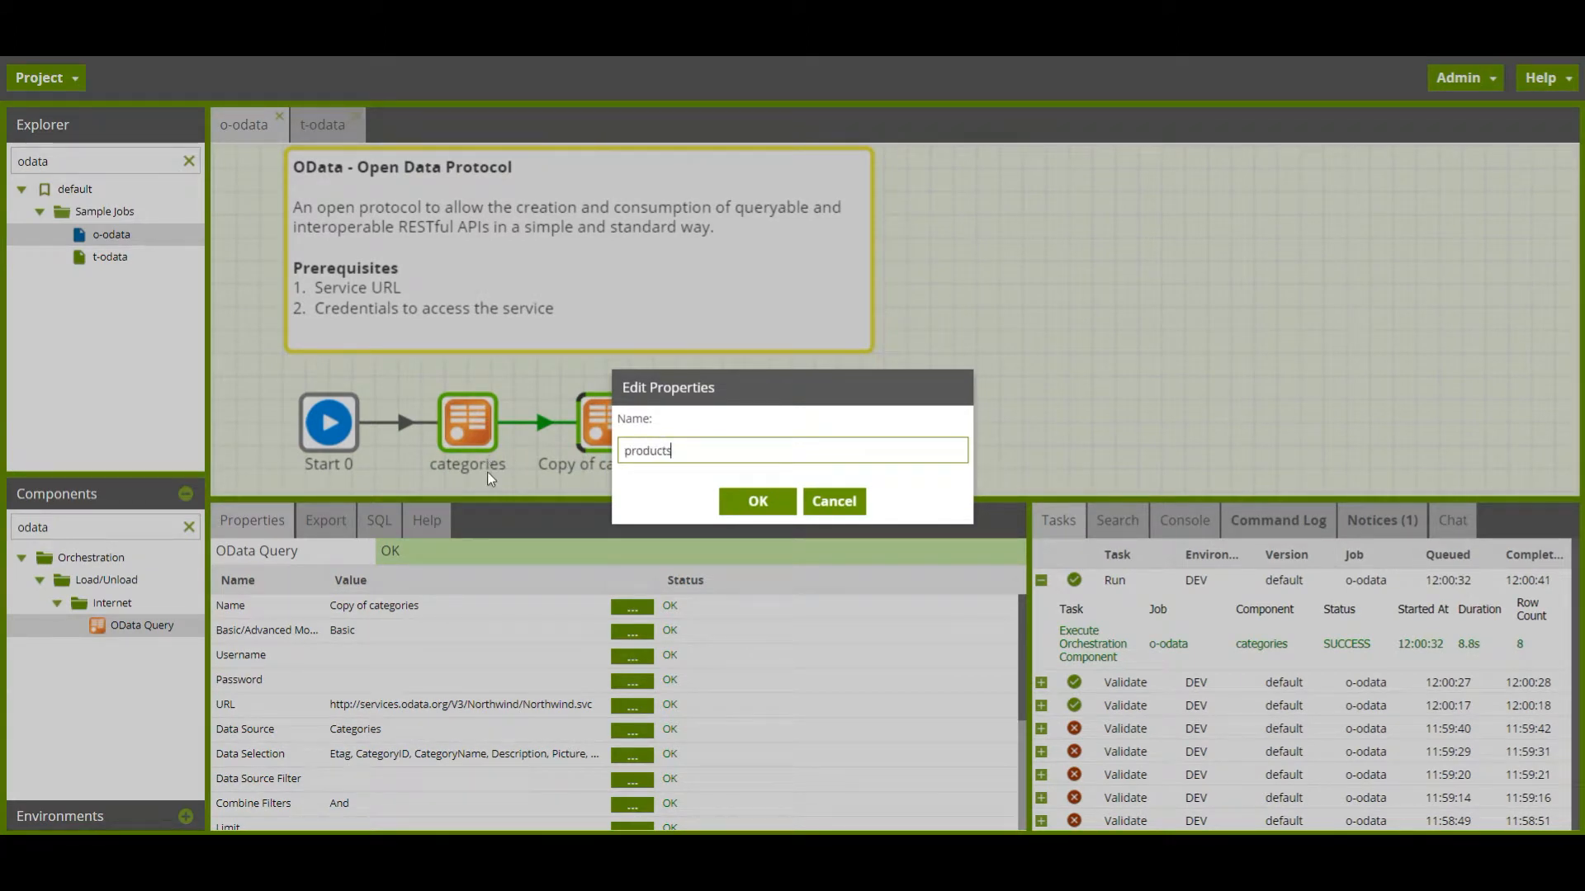
left_click(757, 501)
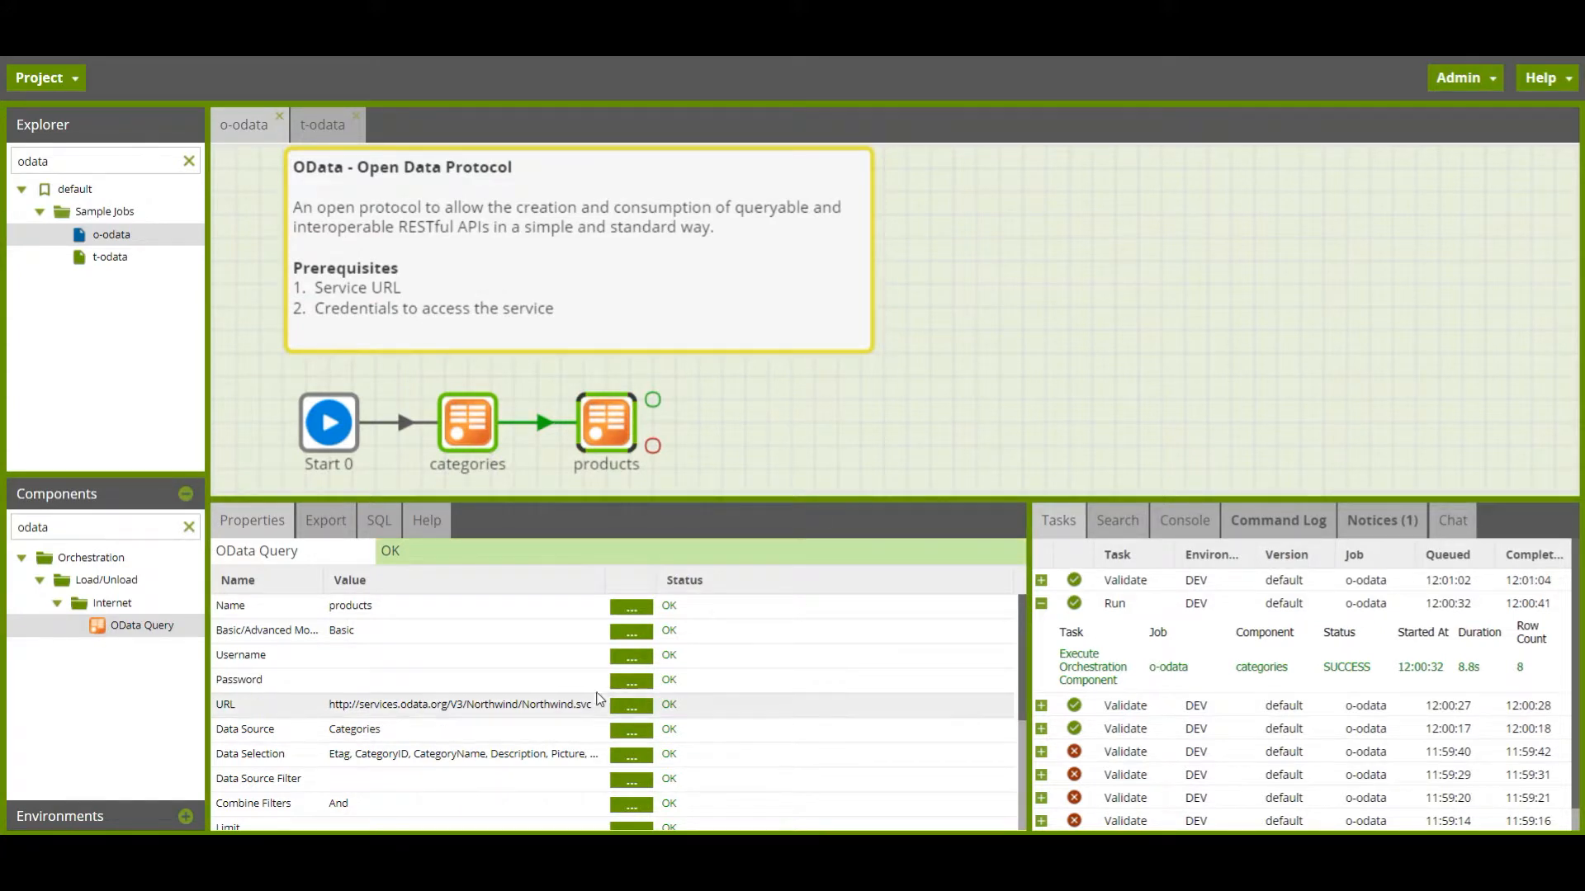
- Set the data source of the products component to Products
left_click(631, 731)
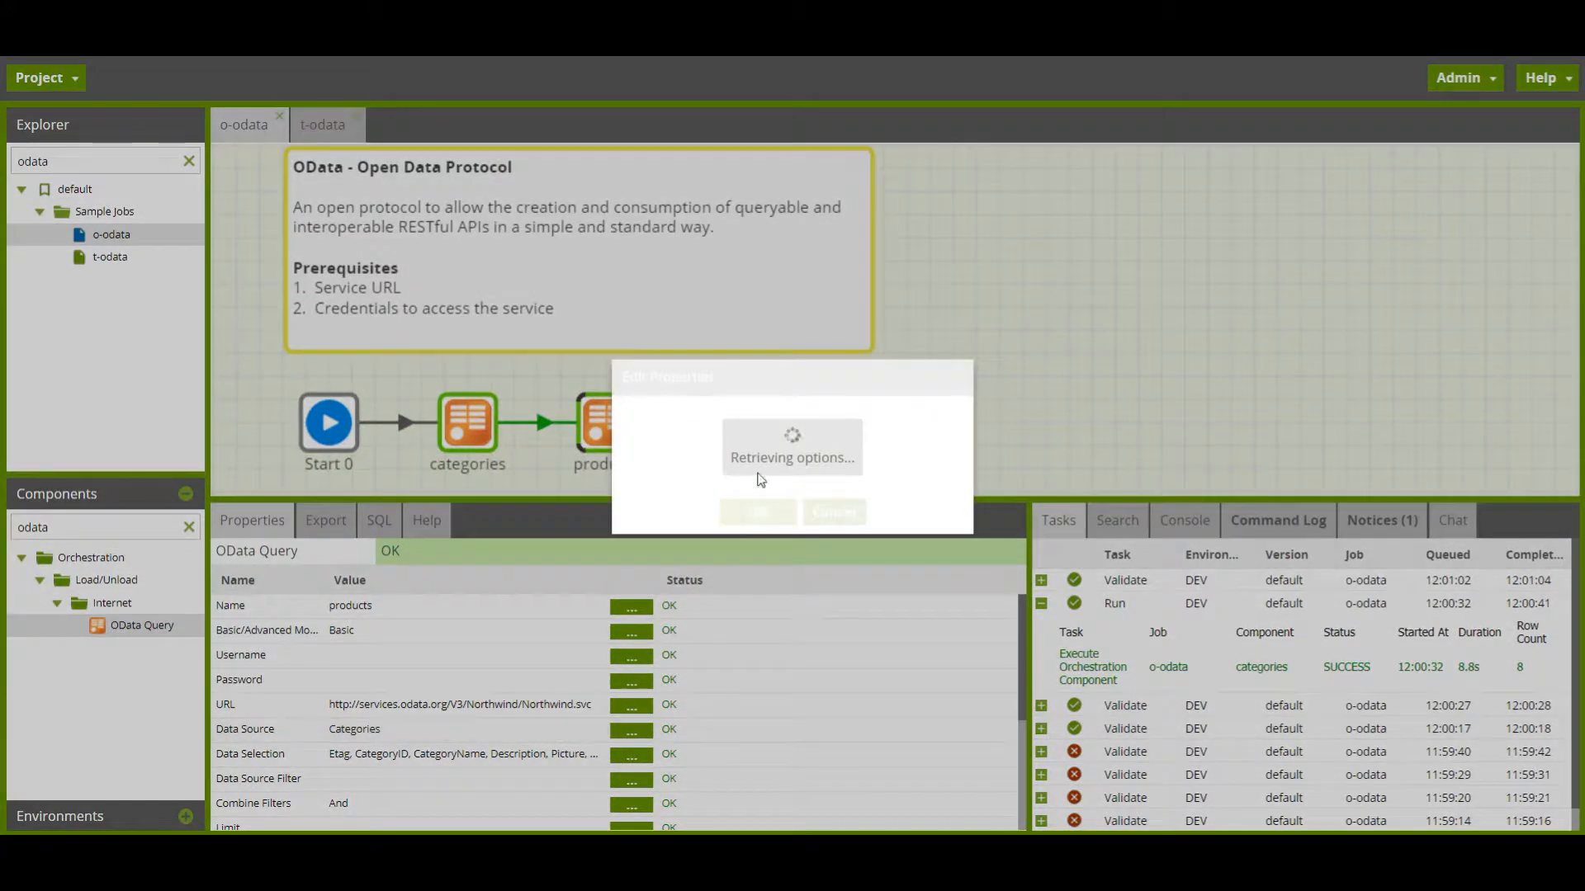
left_click(769, 444)
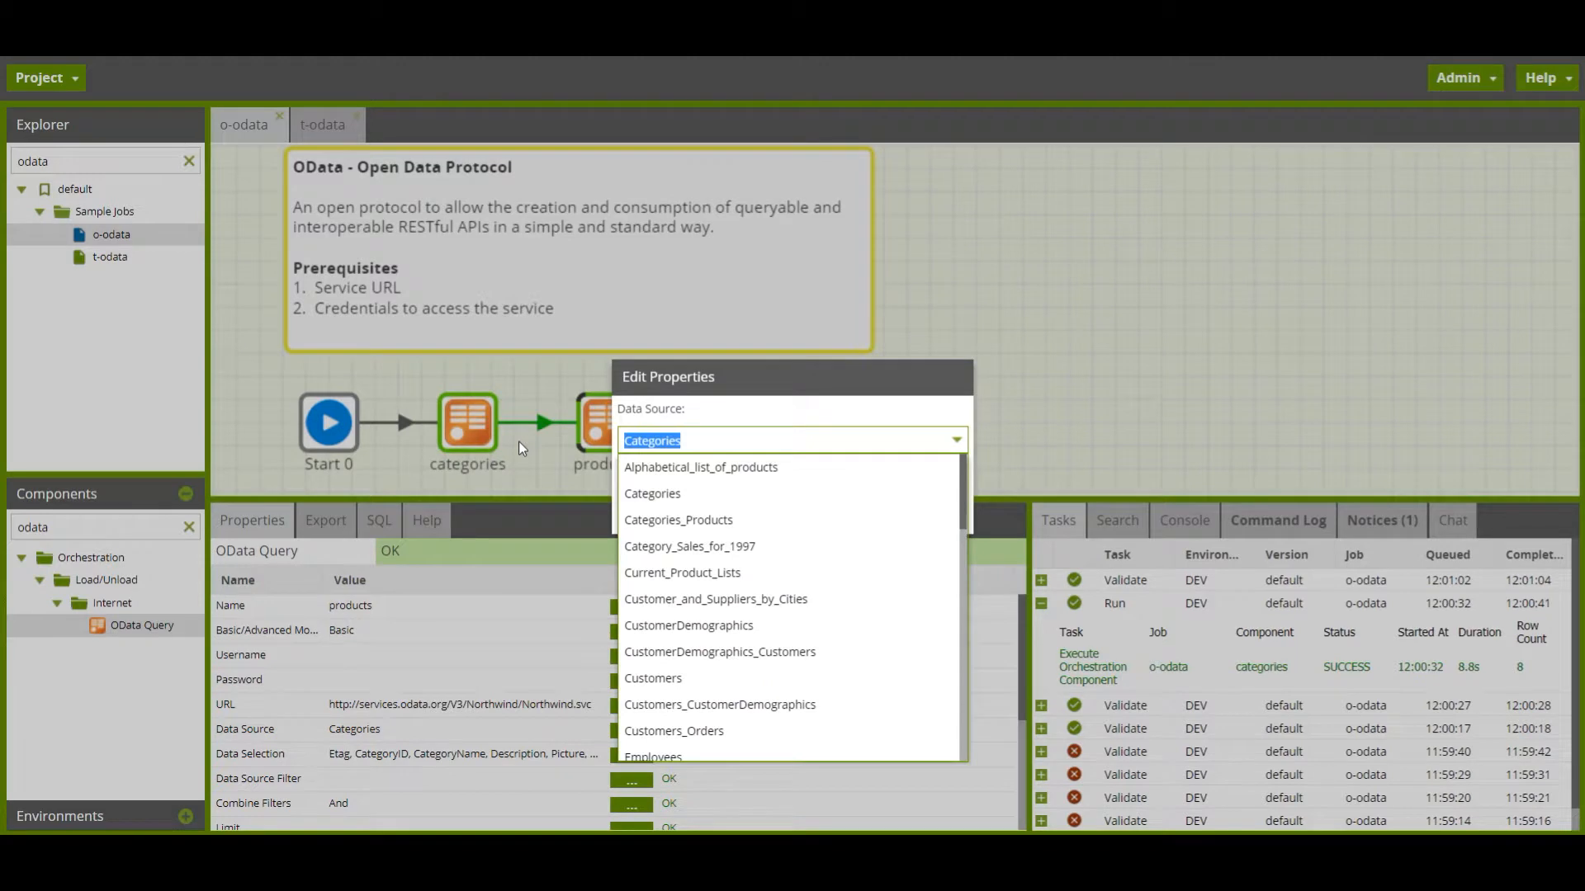
type("Products")
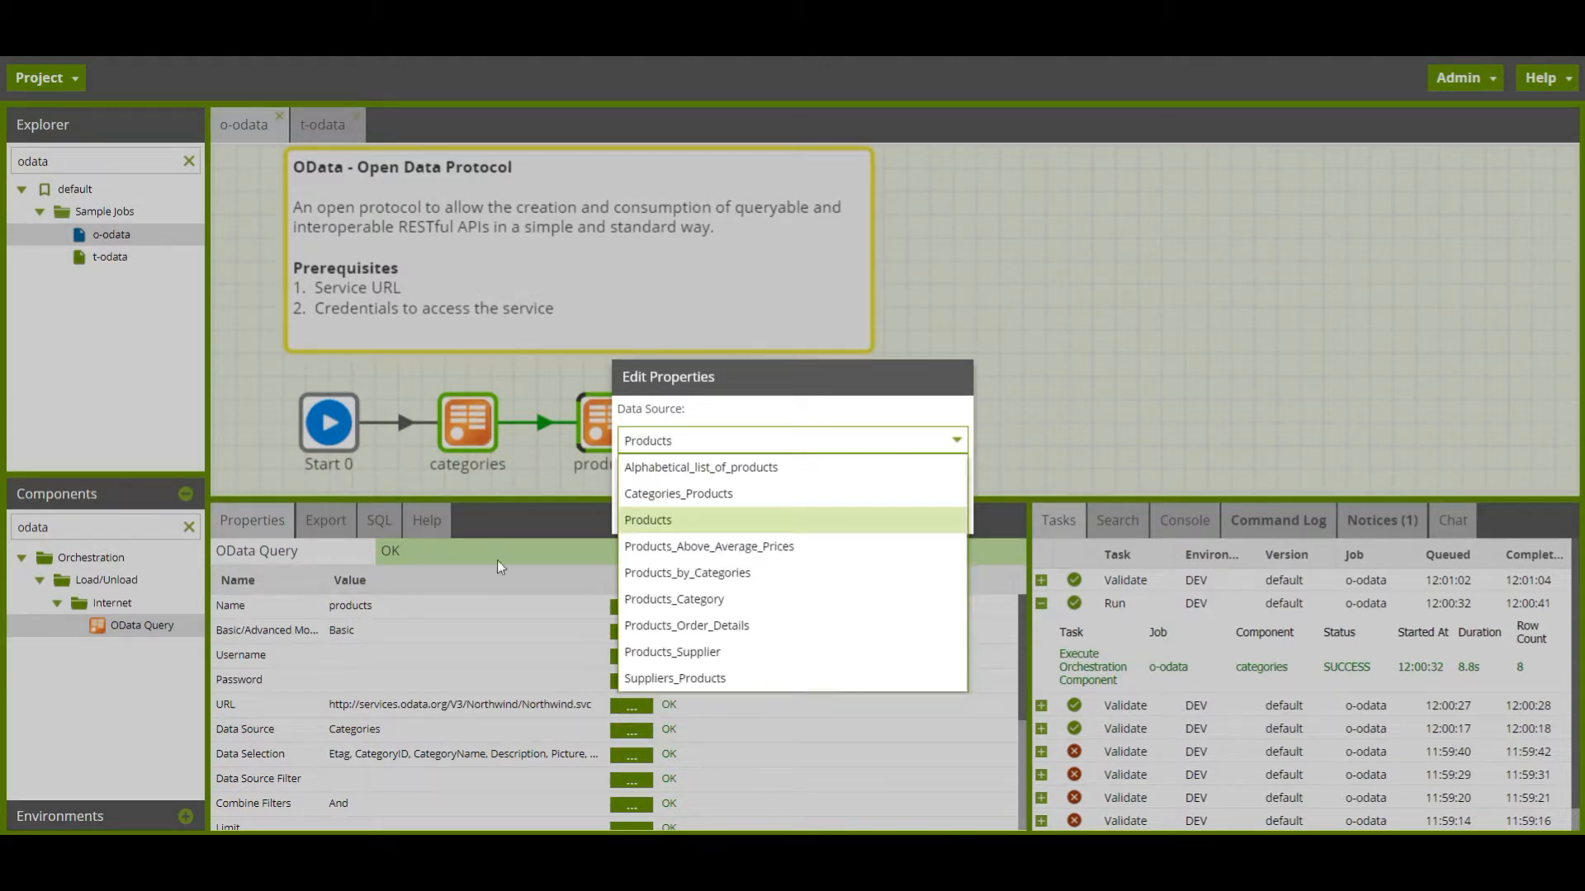
left_click(734, 521)
left_click(727, 518)
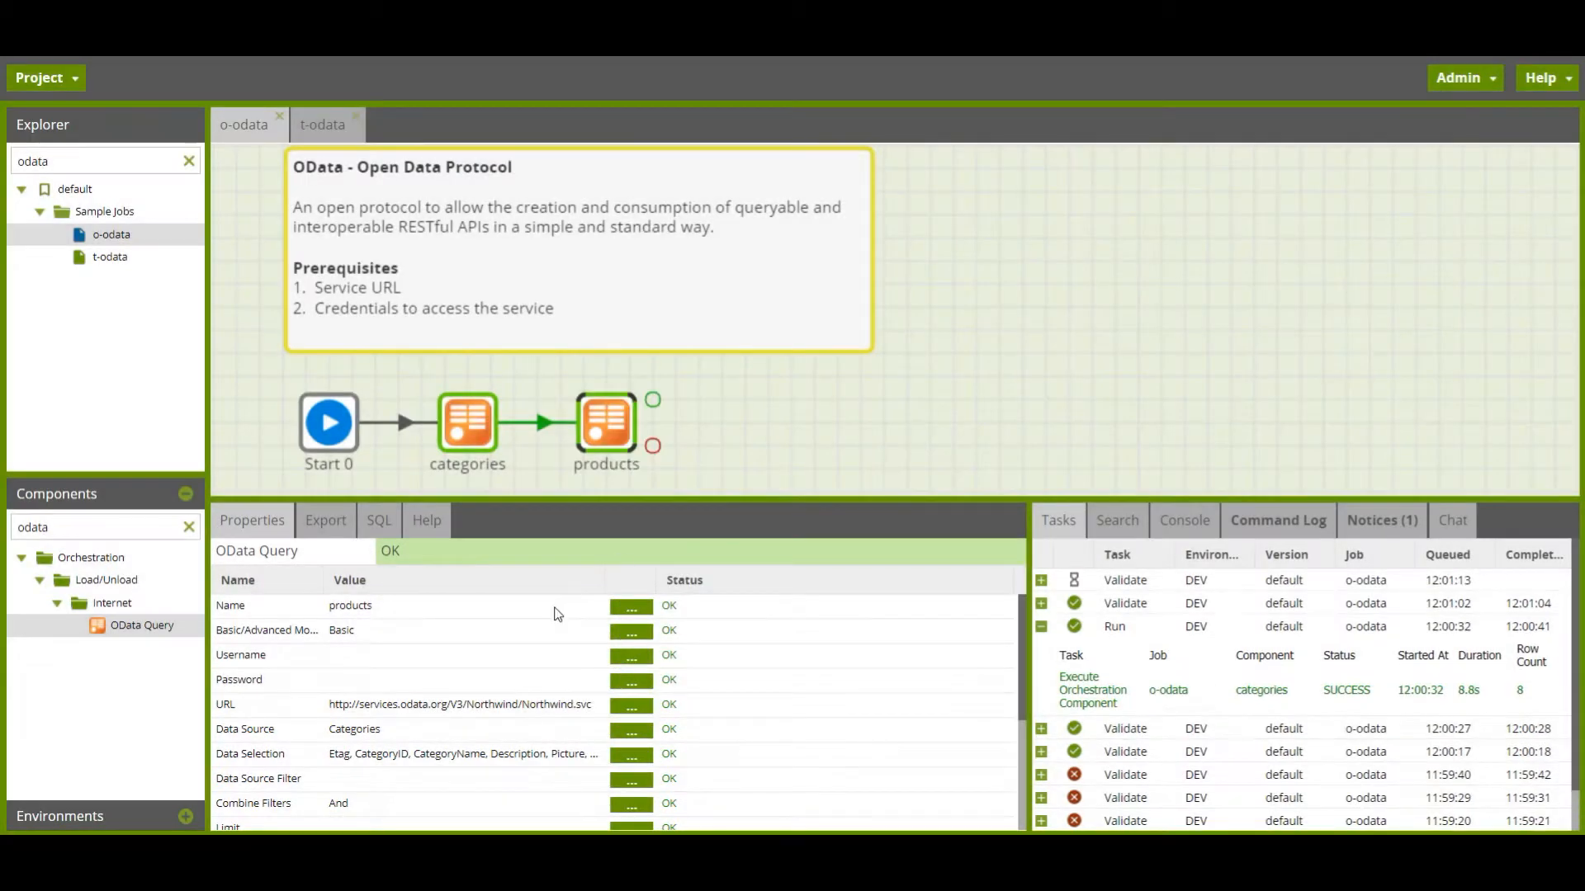
- Include all available Products columns in the products component's data selection
left_click(632, 756)
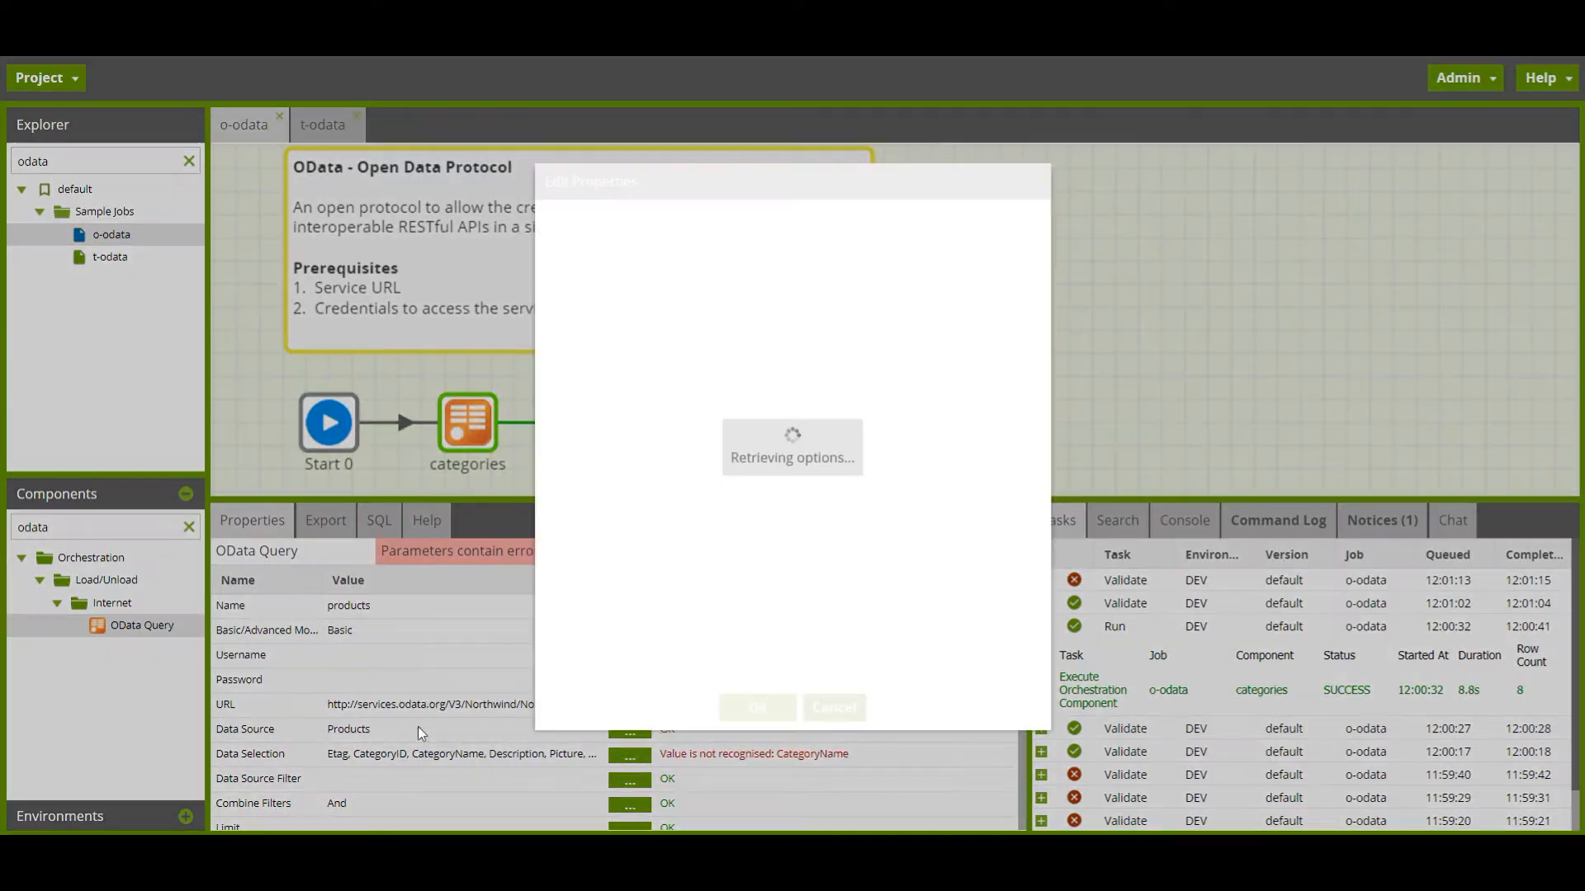
left_click(792, 289)
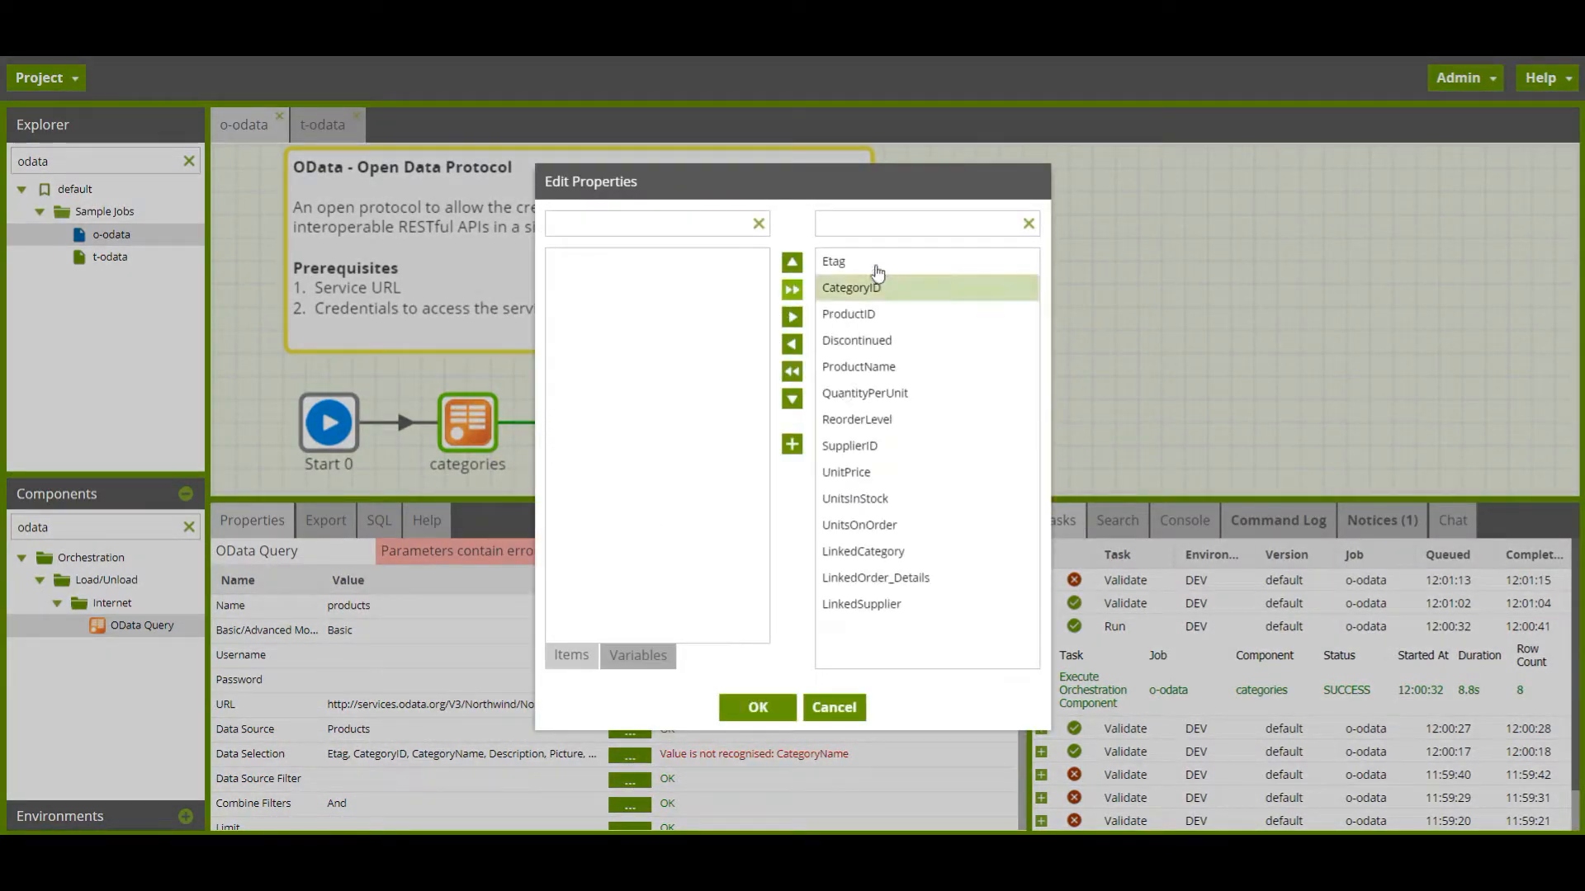
left_click(757, 708)
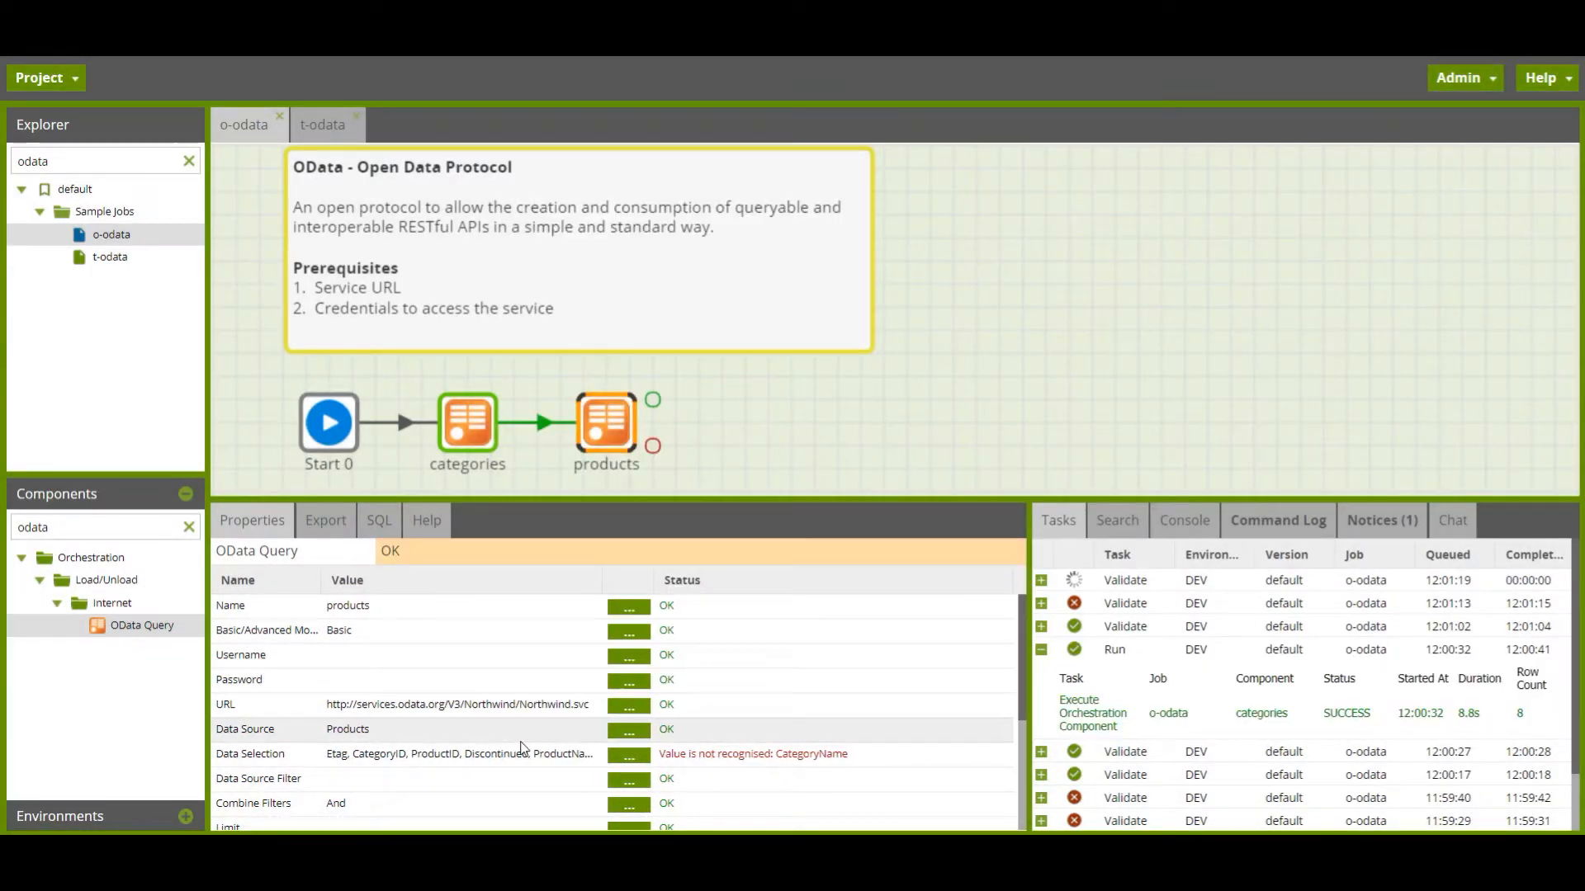
- Set the target table of the products component to stg_products
scroll(549, 754, "down", 5)
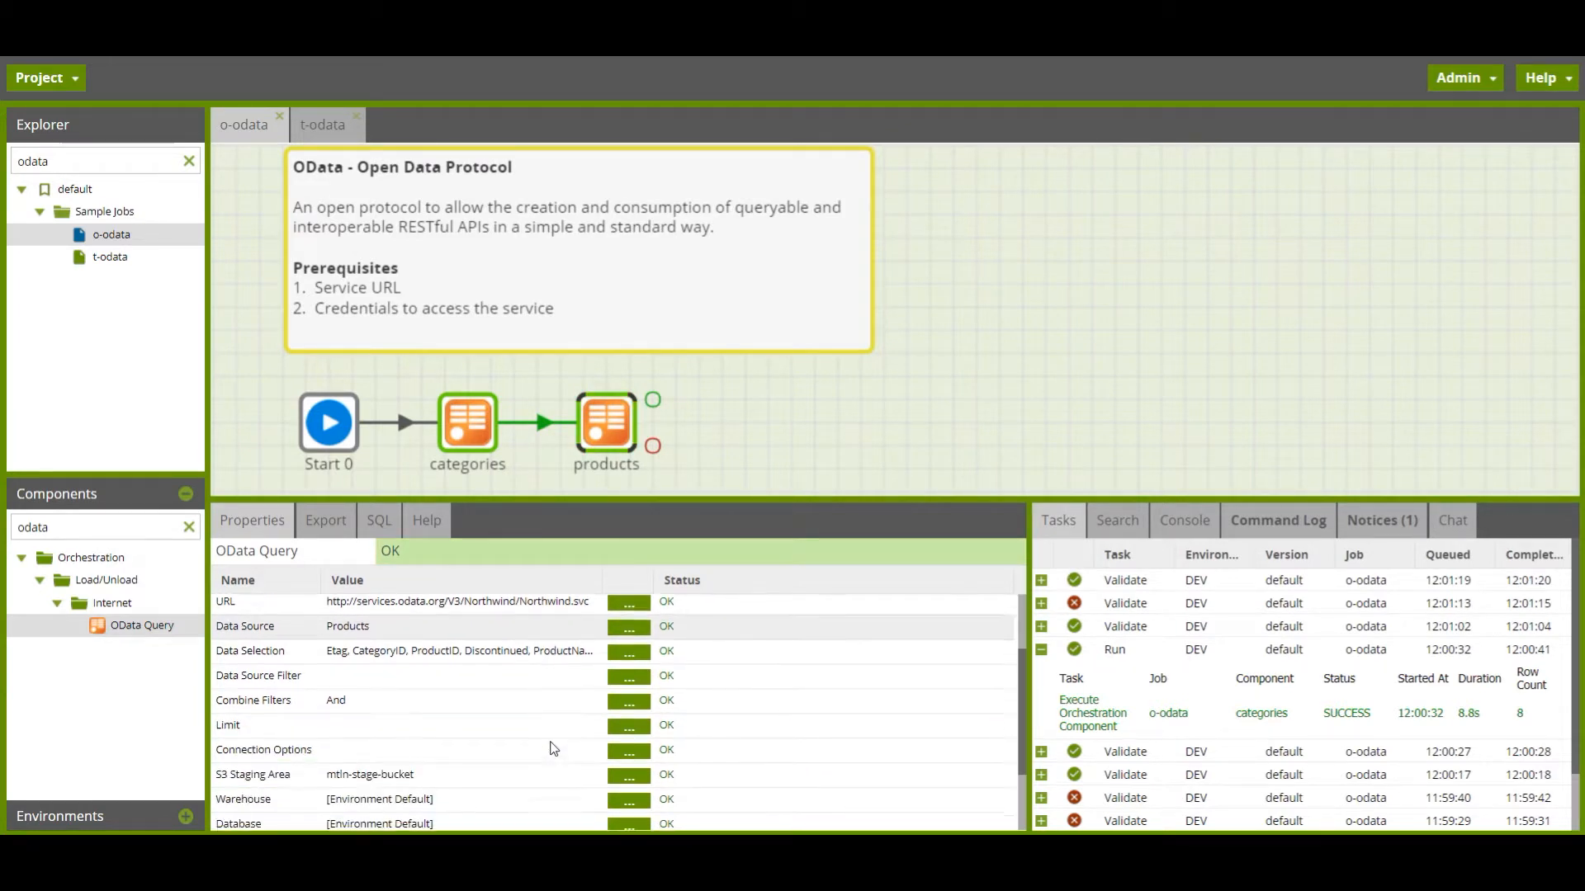
left_click(629, 772)
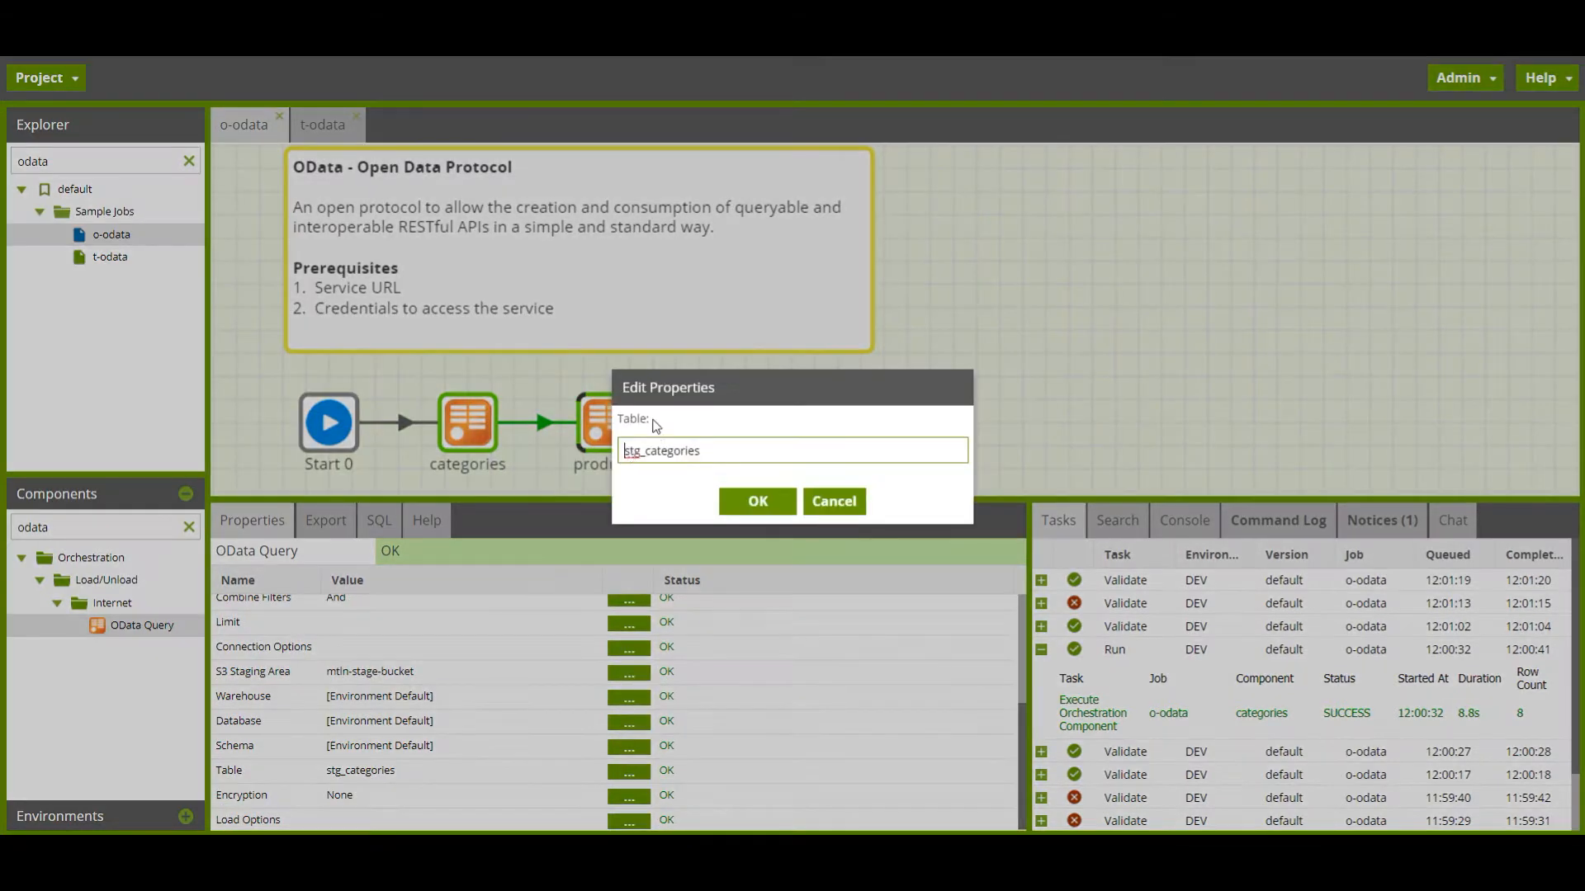
left_click_drag(641, 453, 792, 450)
type("produ")
left_click(757, 501)
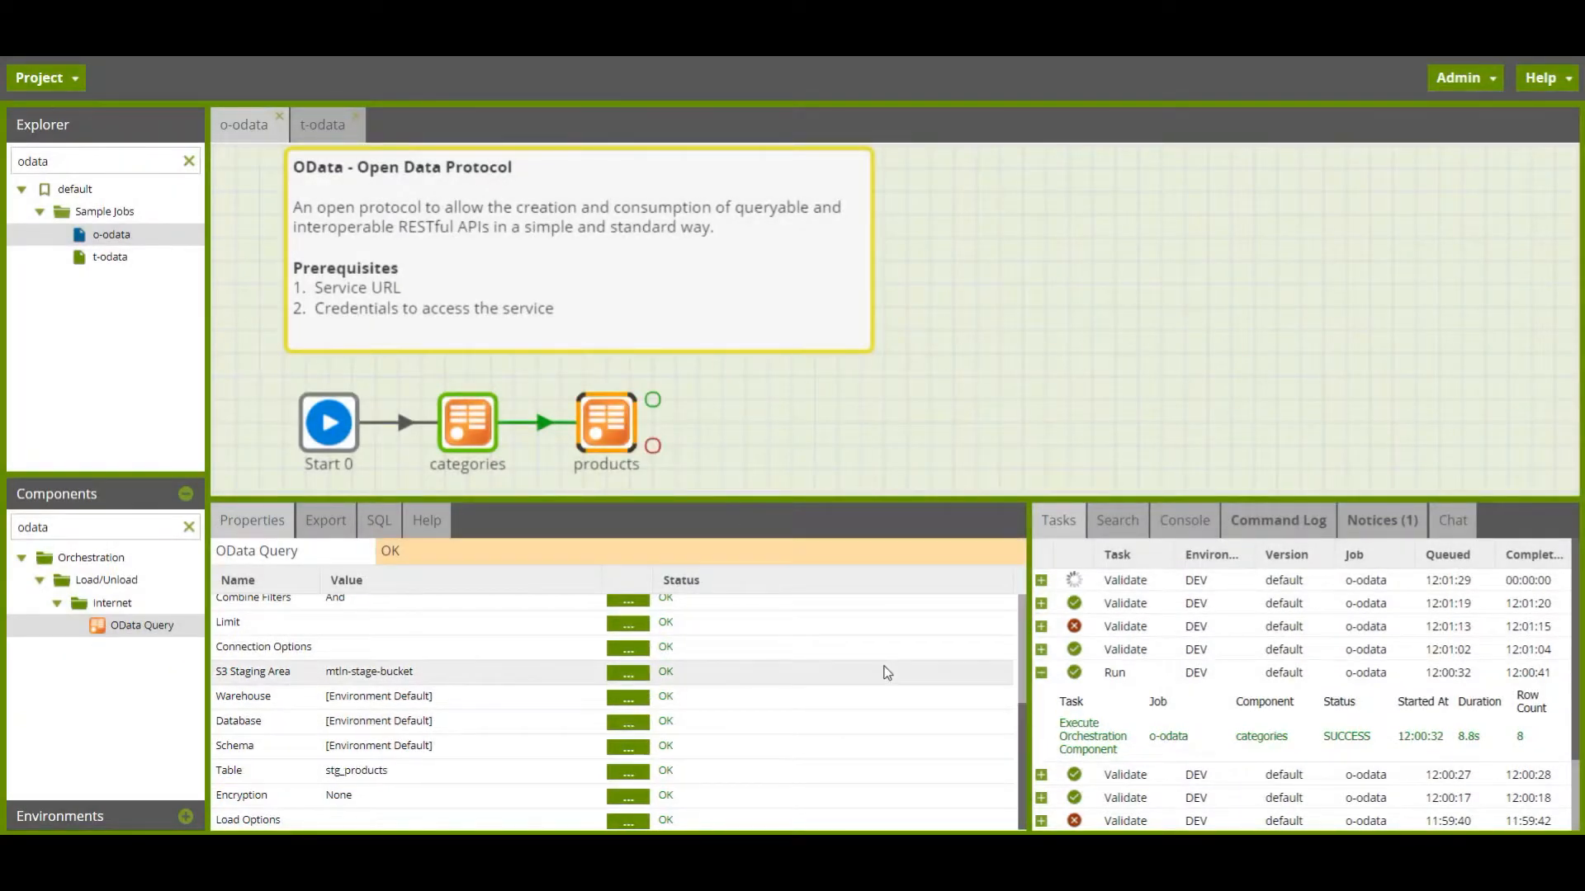
- Run only the products component in the DEV environment and review its target table setting
right_click(609, 430)
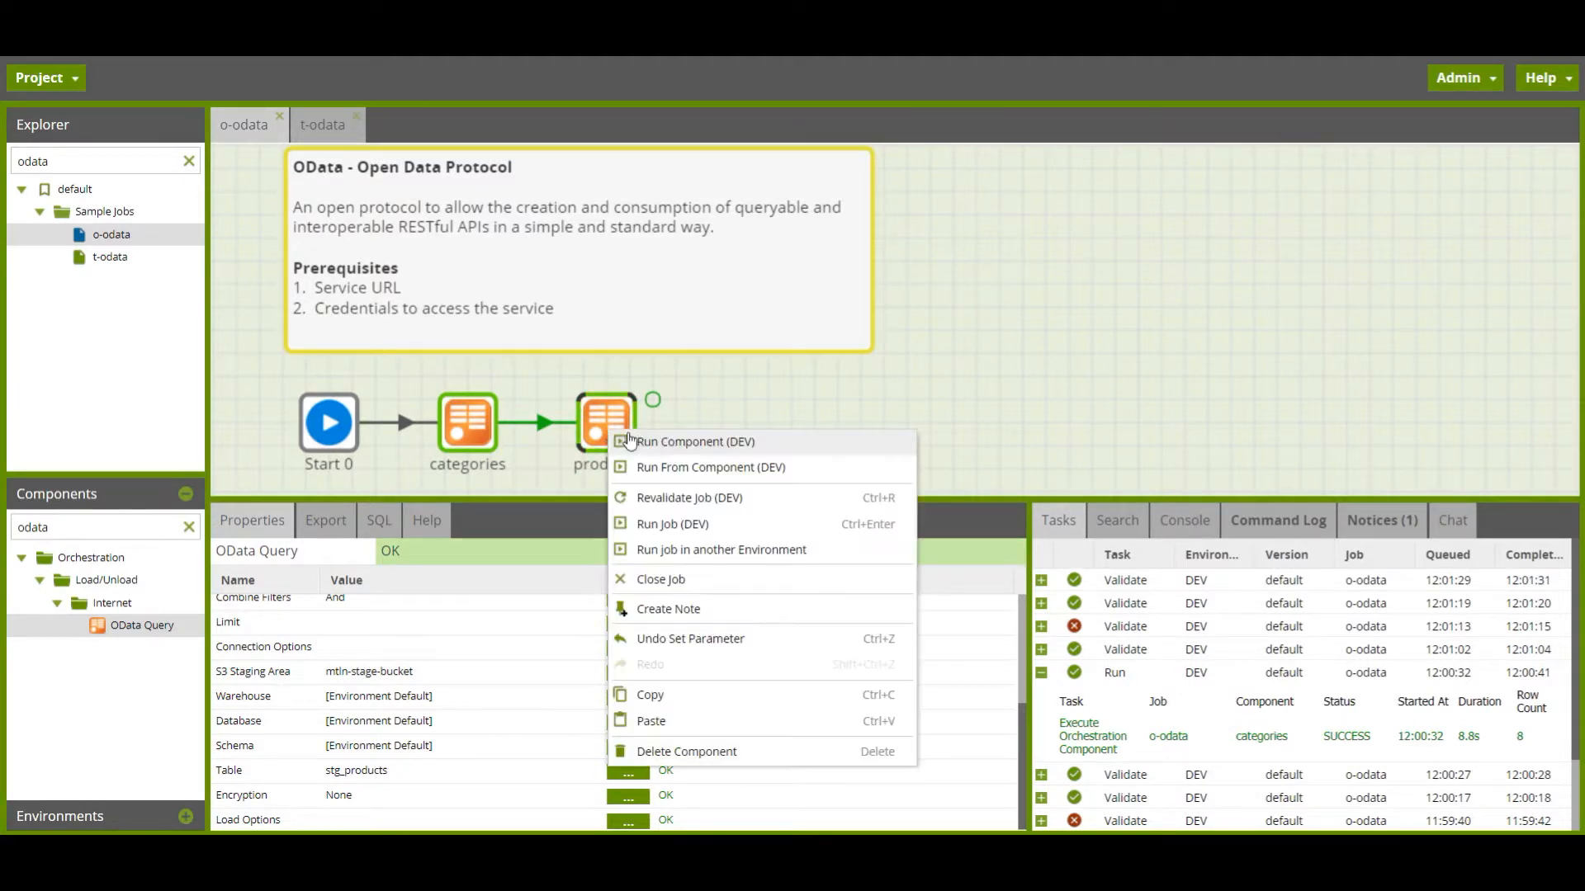
left_click(640, 443)
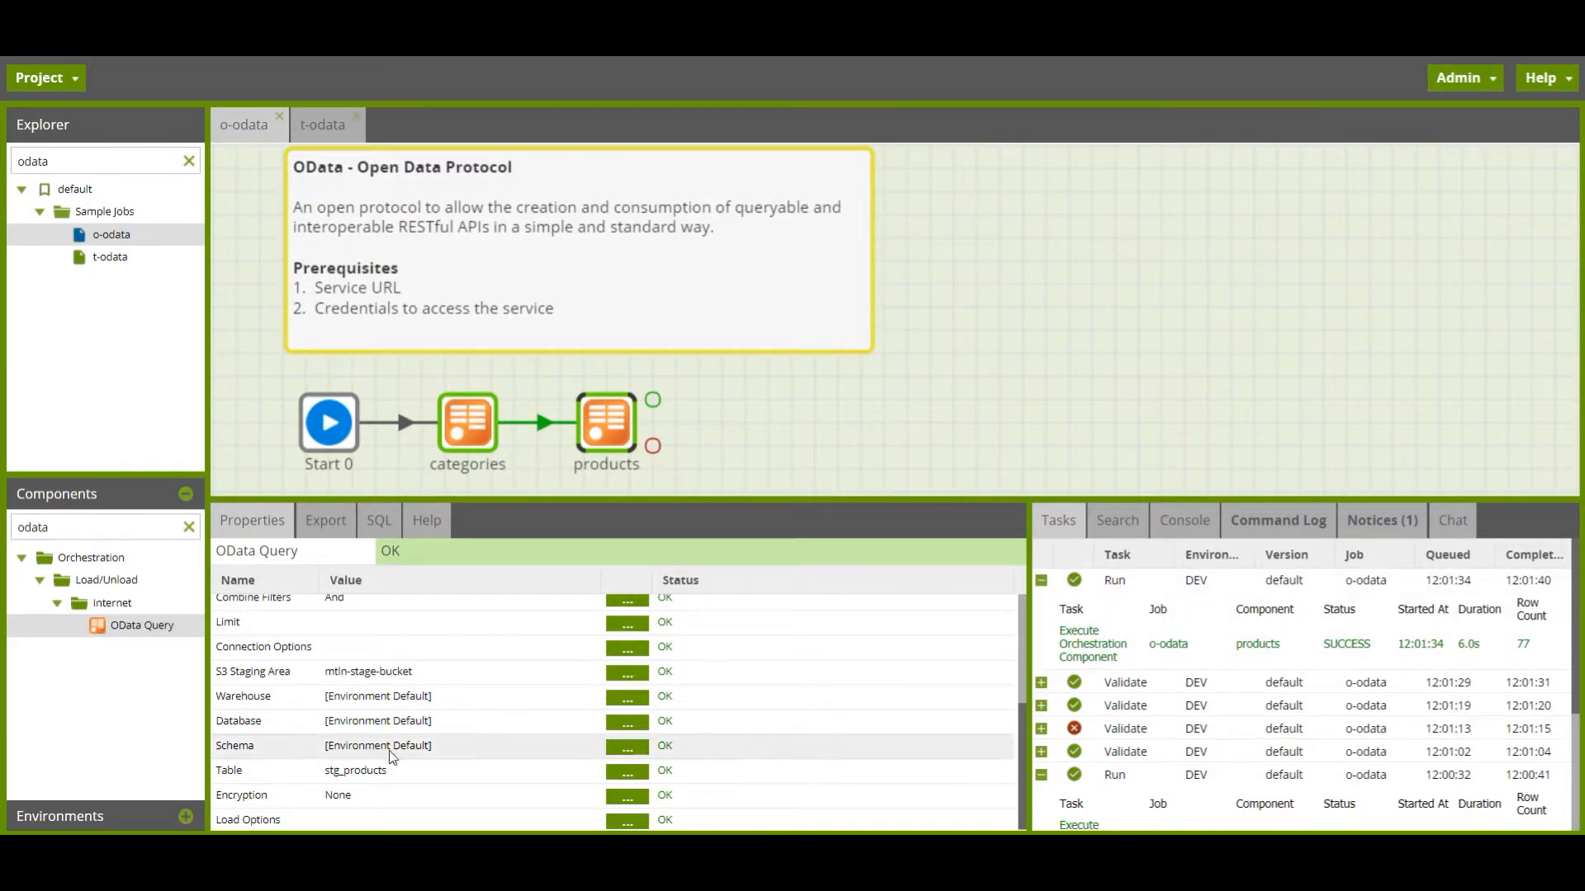
left_click(603, 436)
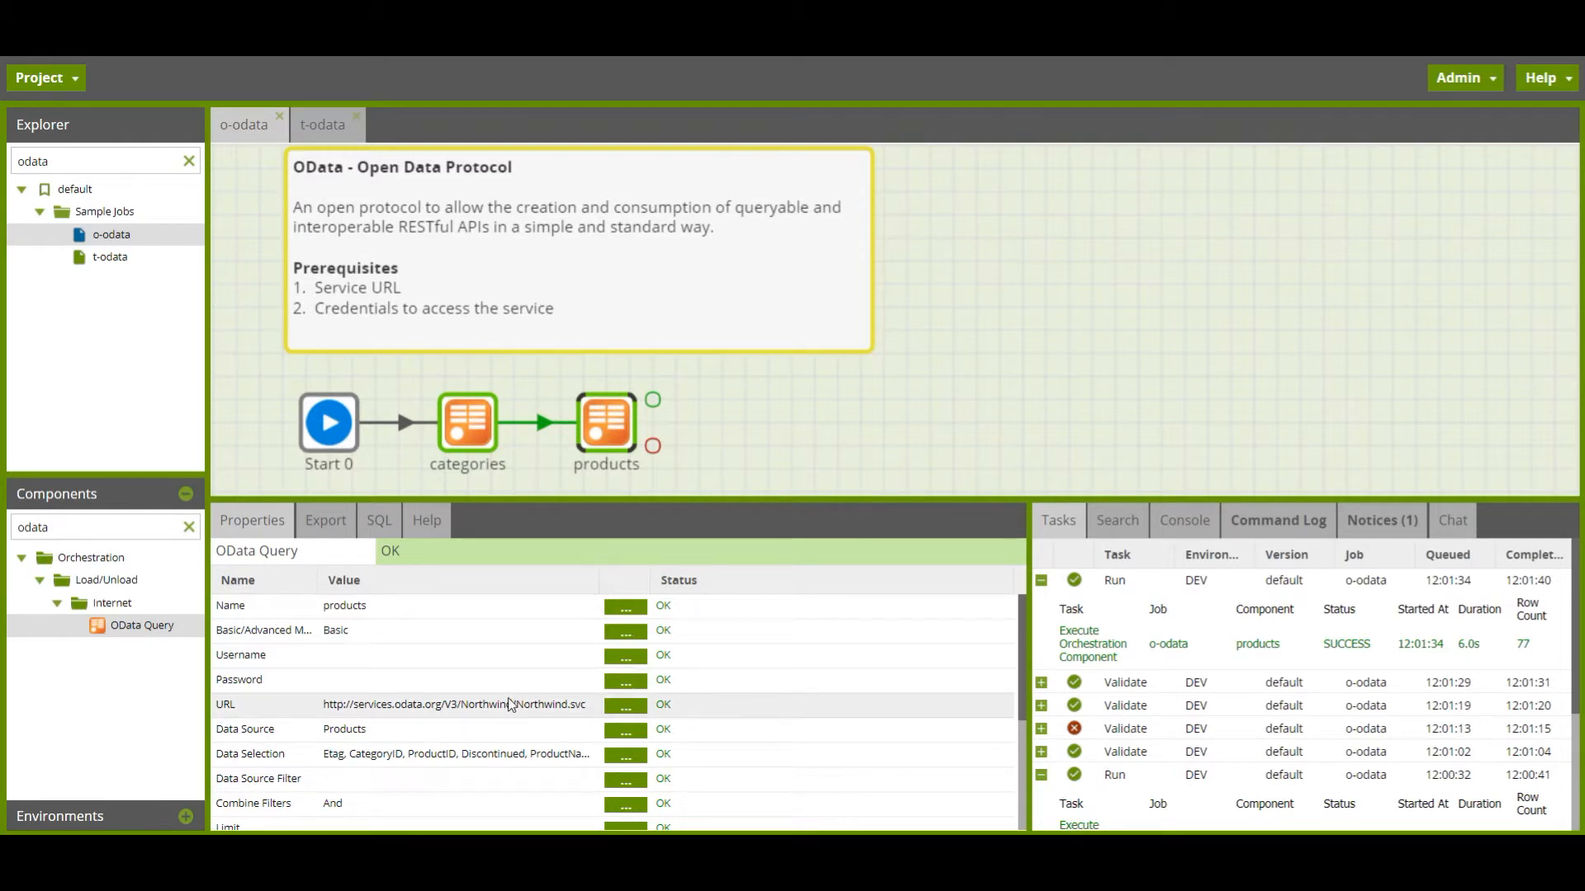
scroll(247, 809, "down", 3)
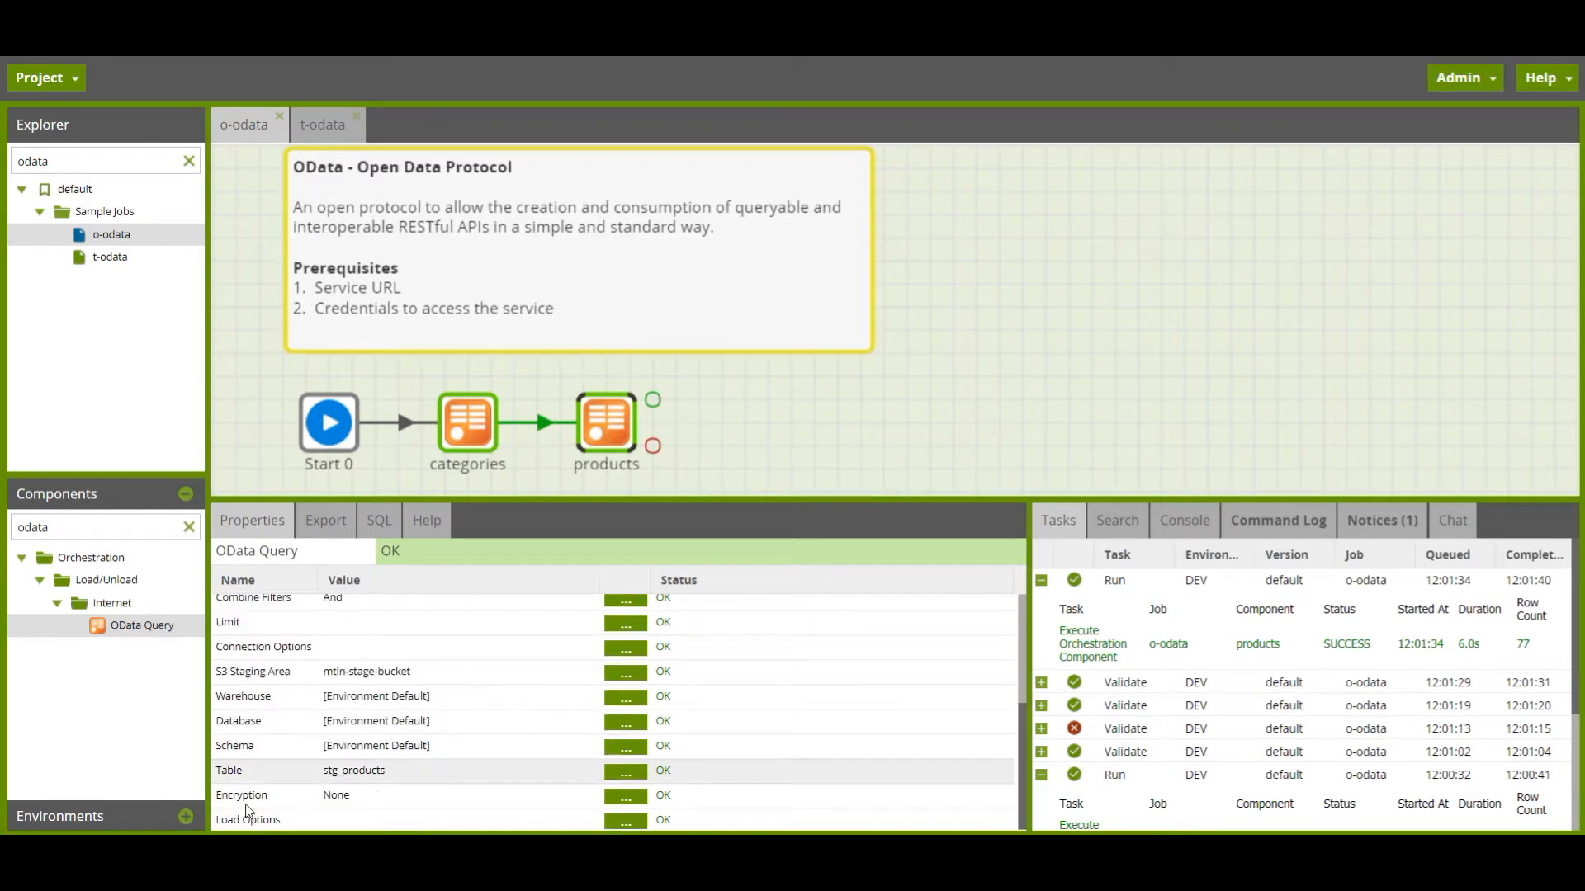
left_click_drag(404, 771, 313, 775)
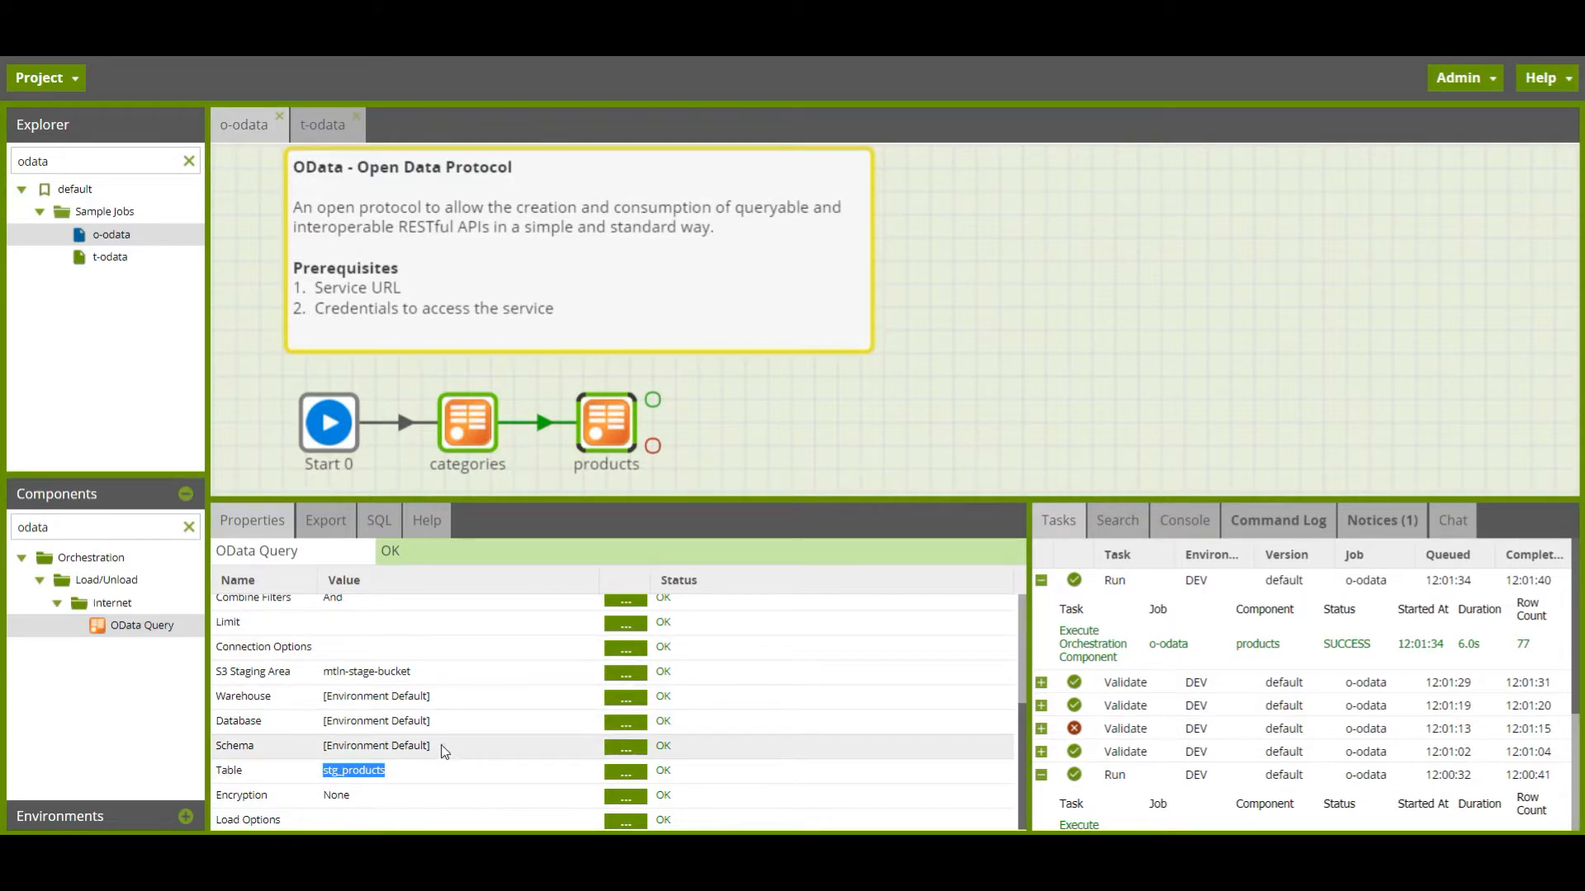
left_click(608, 429)
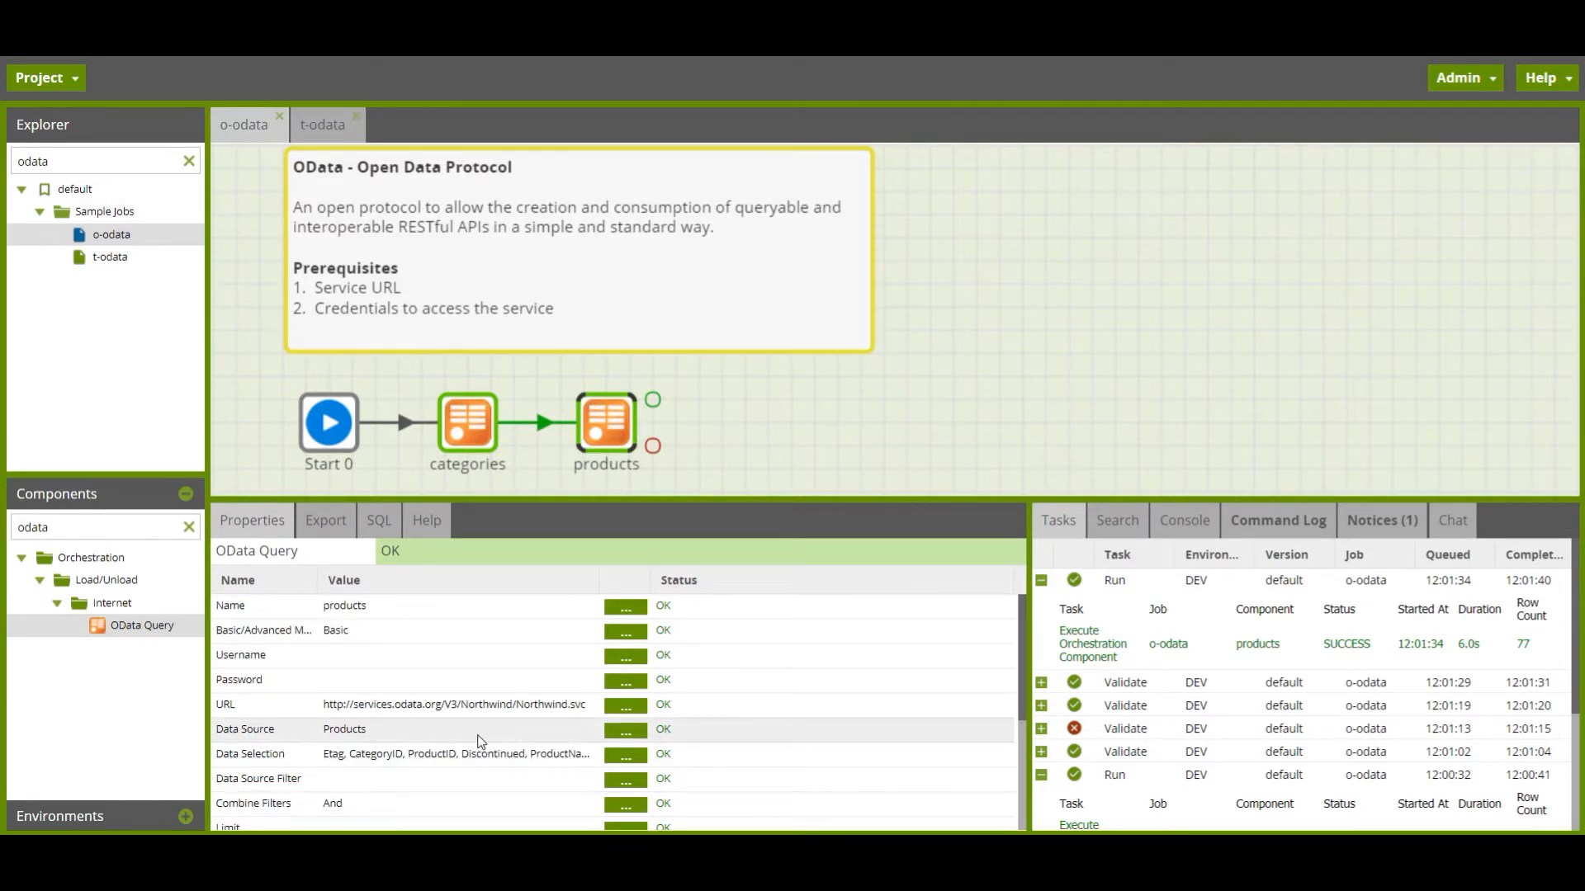
scroll(512, 758, "down", 5)
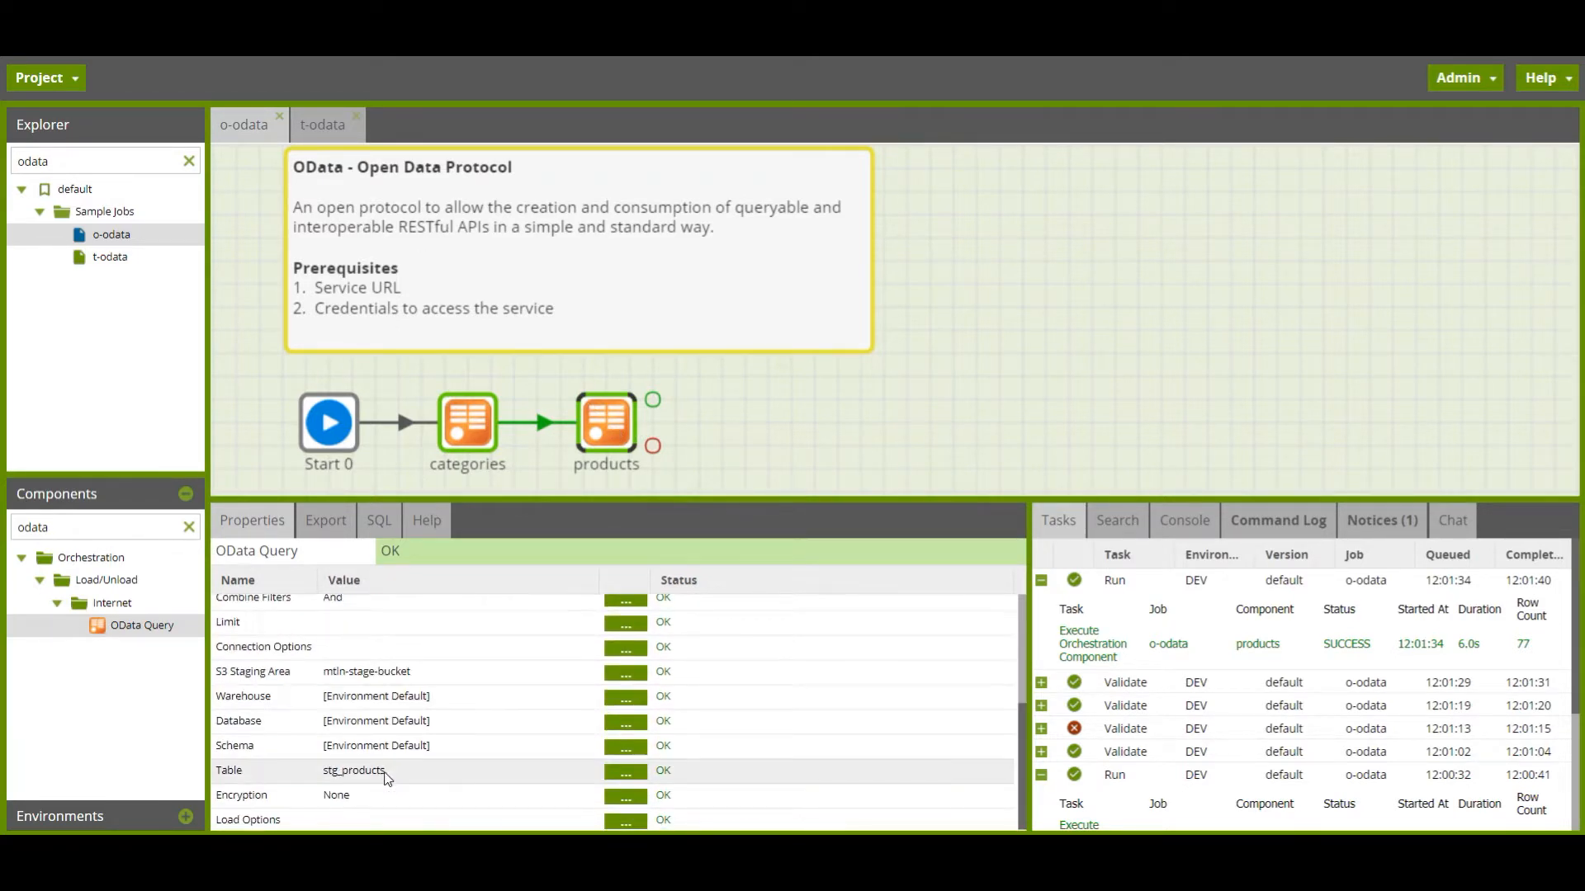
left_click_drag(417, 779, 321, 775)
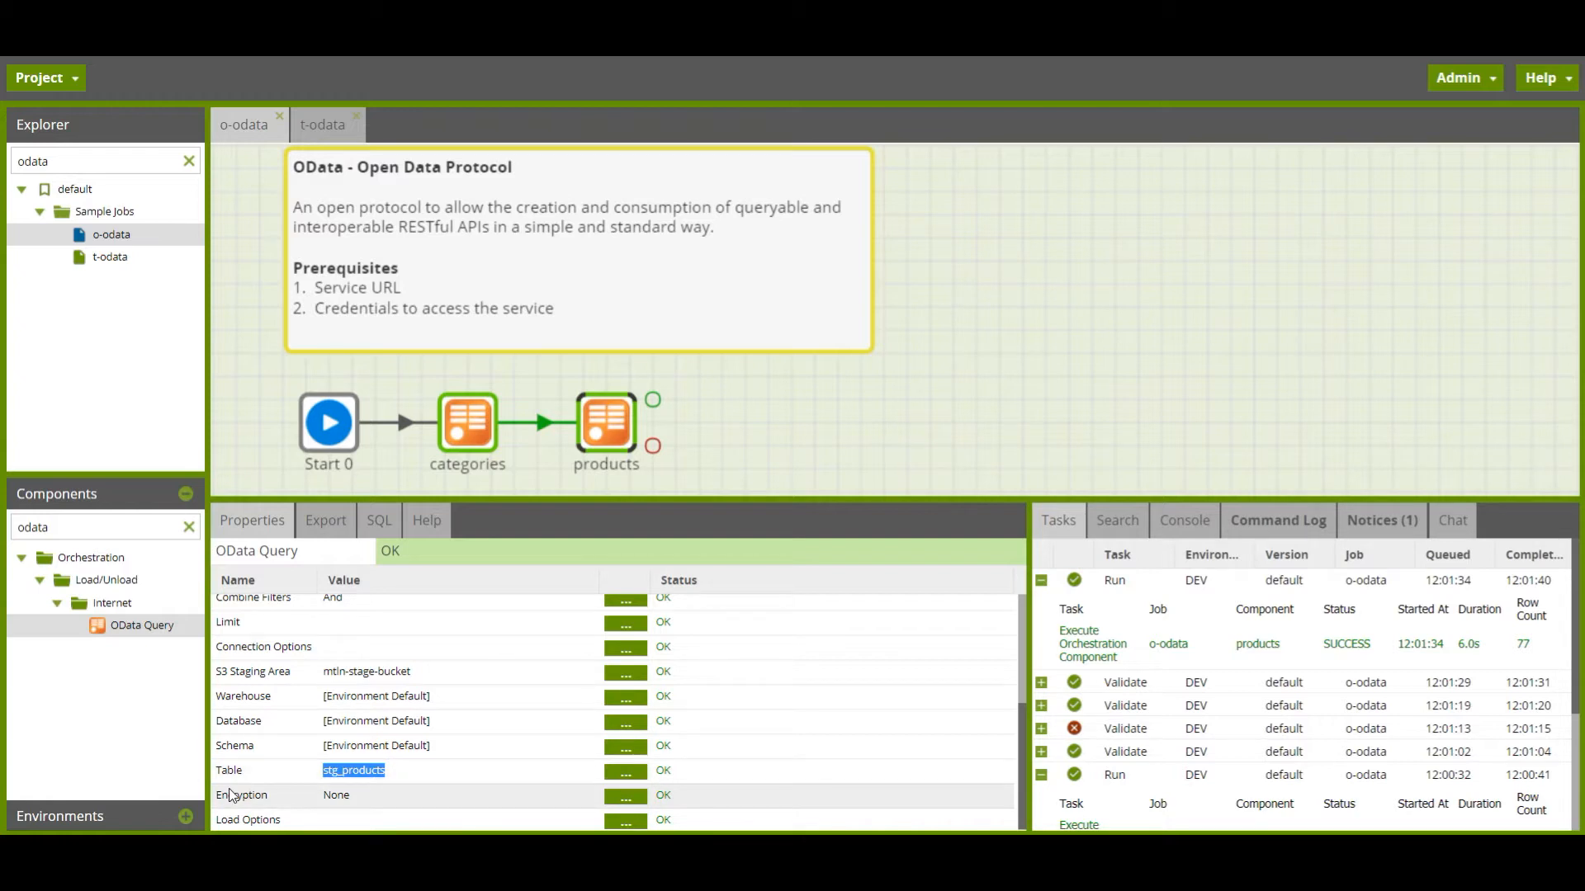
left_click(458, 756)
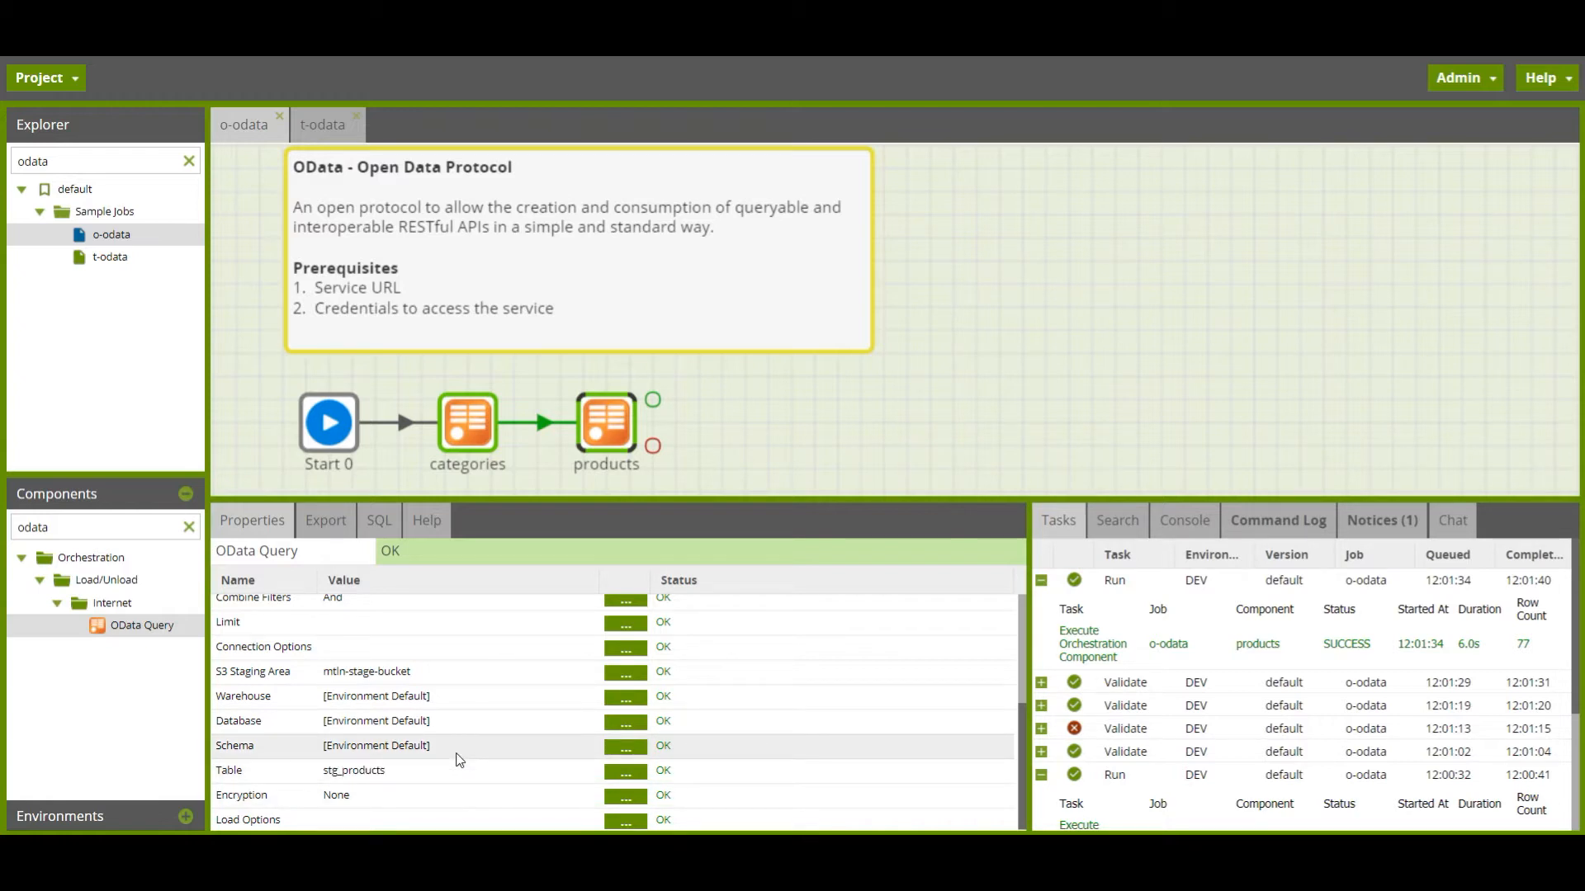
- Add the t-odata transformation job after the products component and connect it to the products success output
left_click(99, 262)
left_click(791, 414)
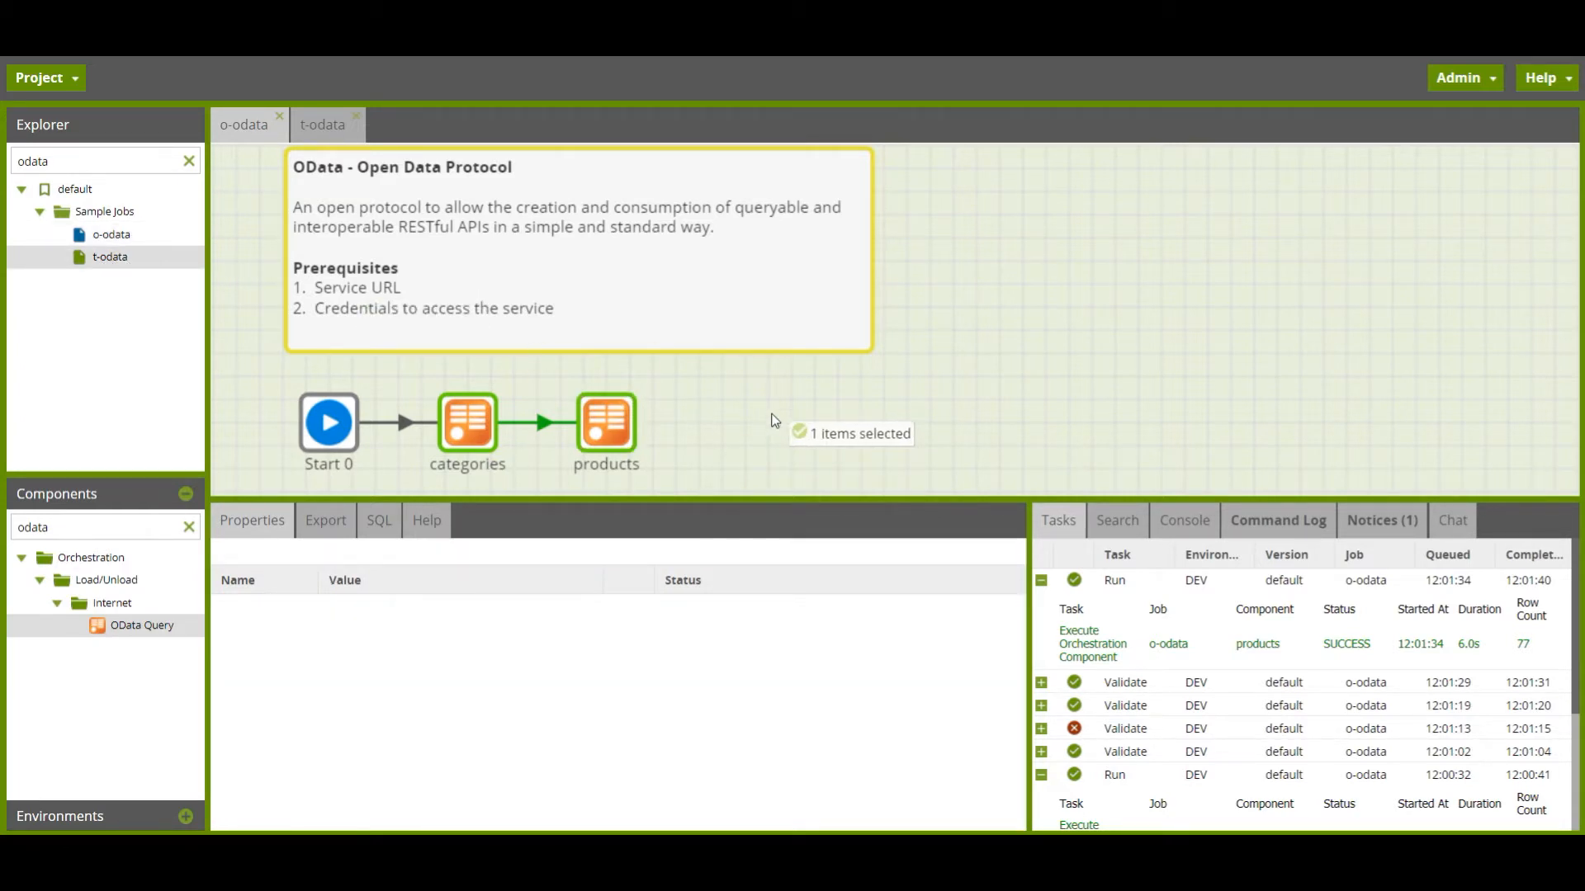
left_click(607, 431)
left_click_drag(653, 402, 774, 433)
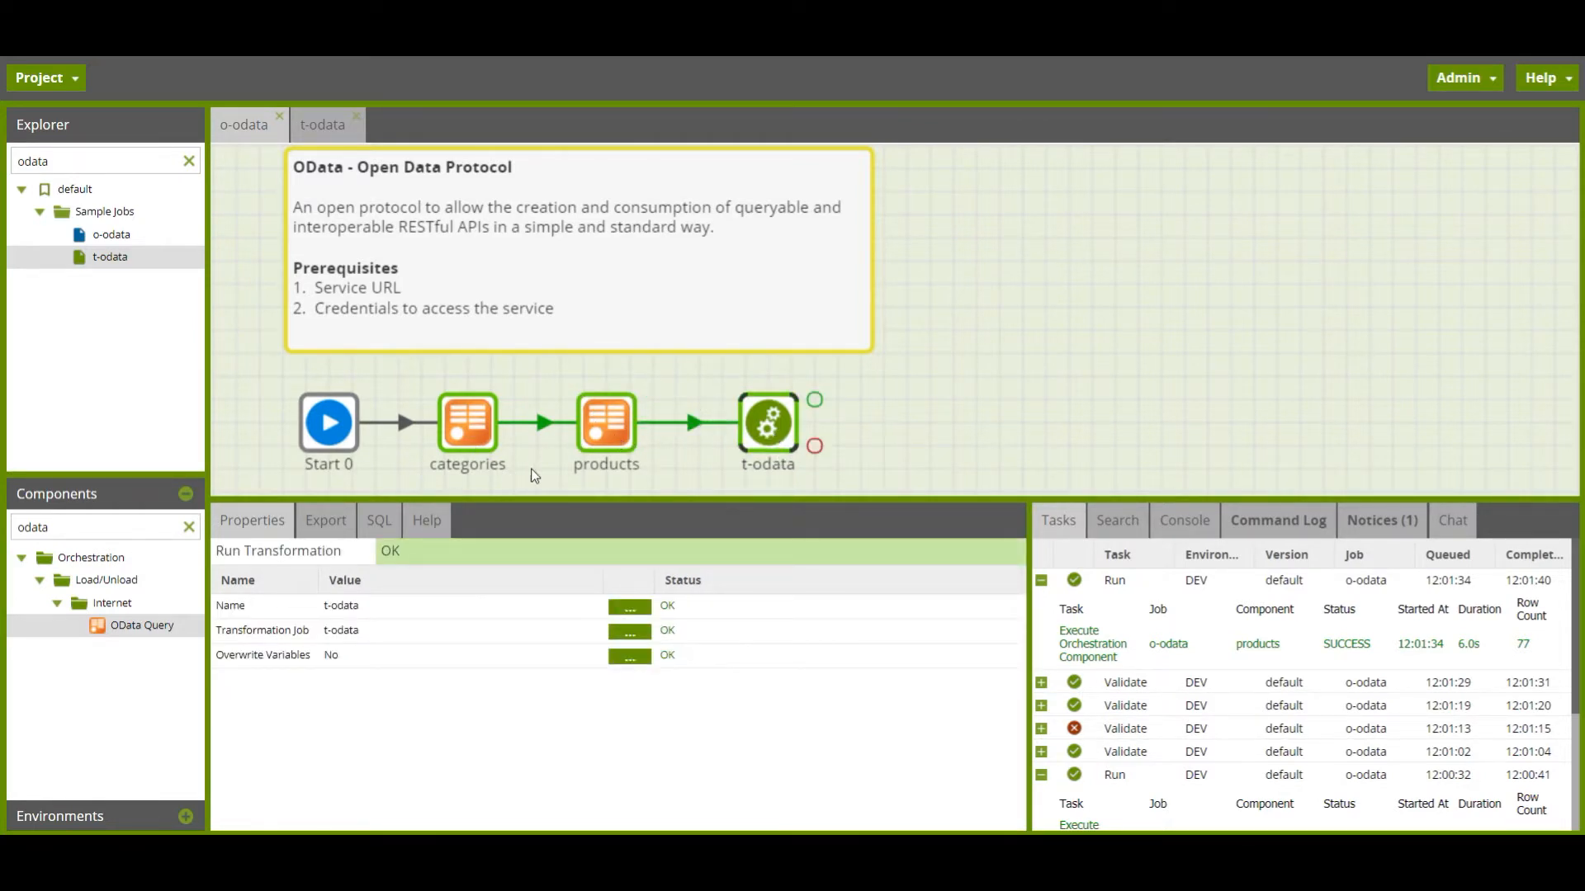
- Open the t-odata transformation and inspect its staging table inputs, the join's output columns and the product_categories output
double_click(776, 443)
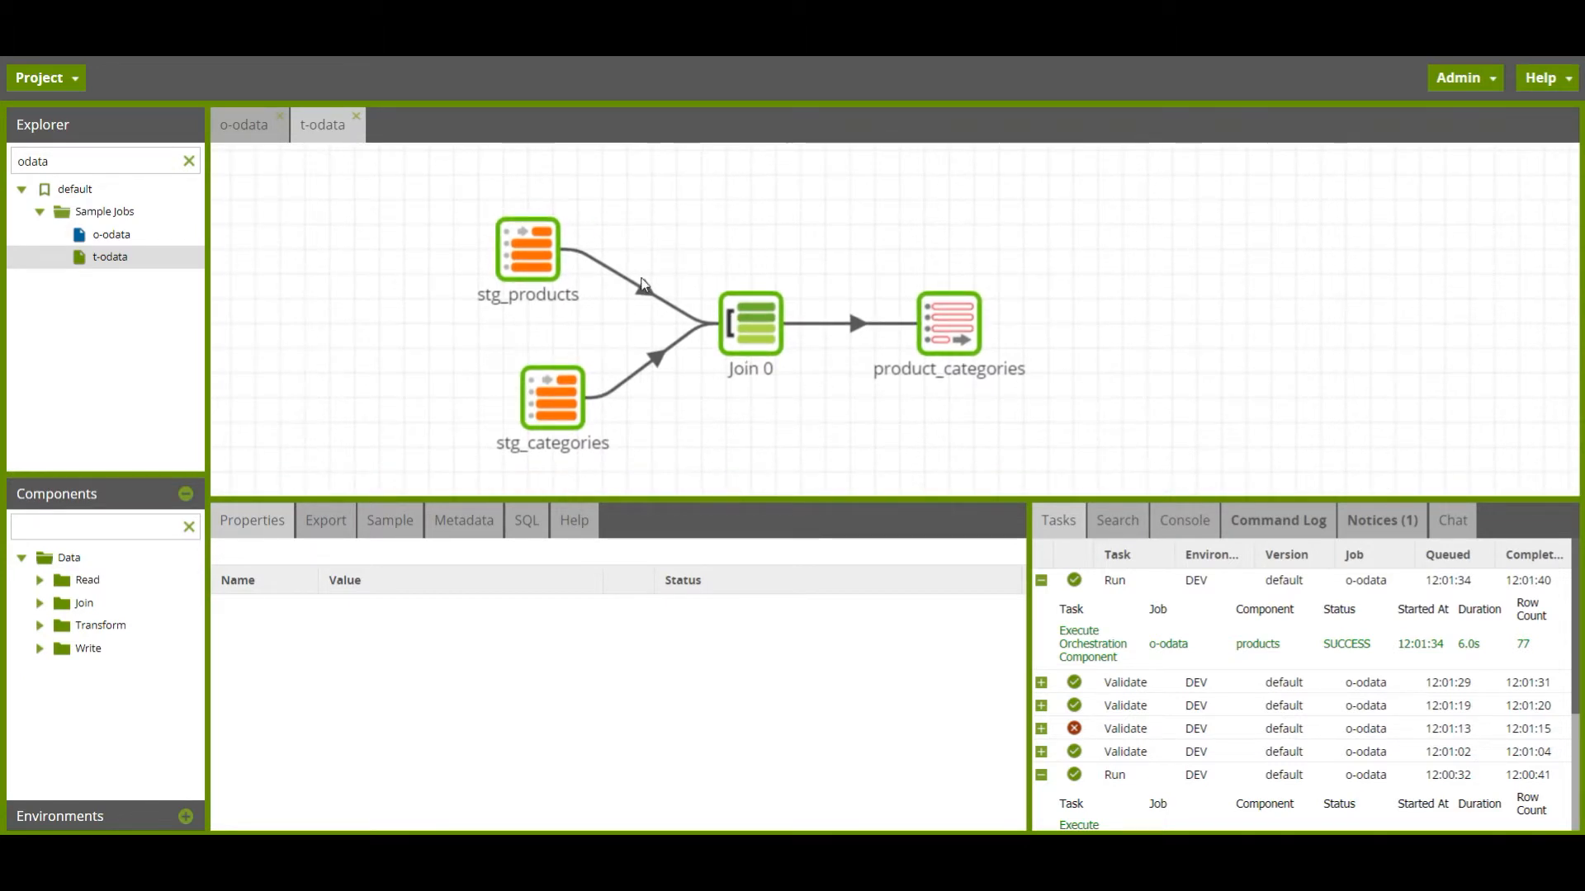
left_click(545, 374)
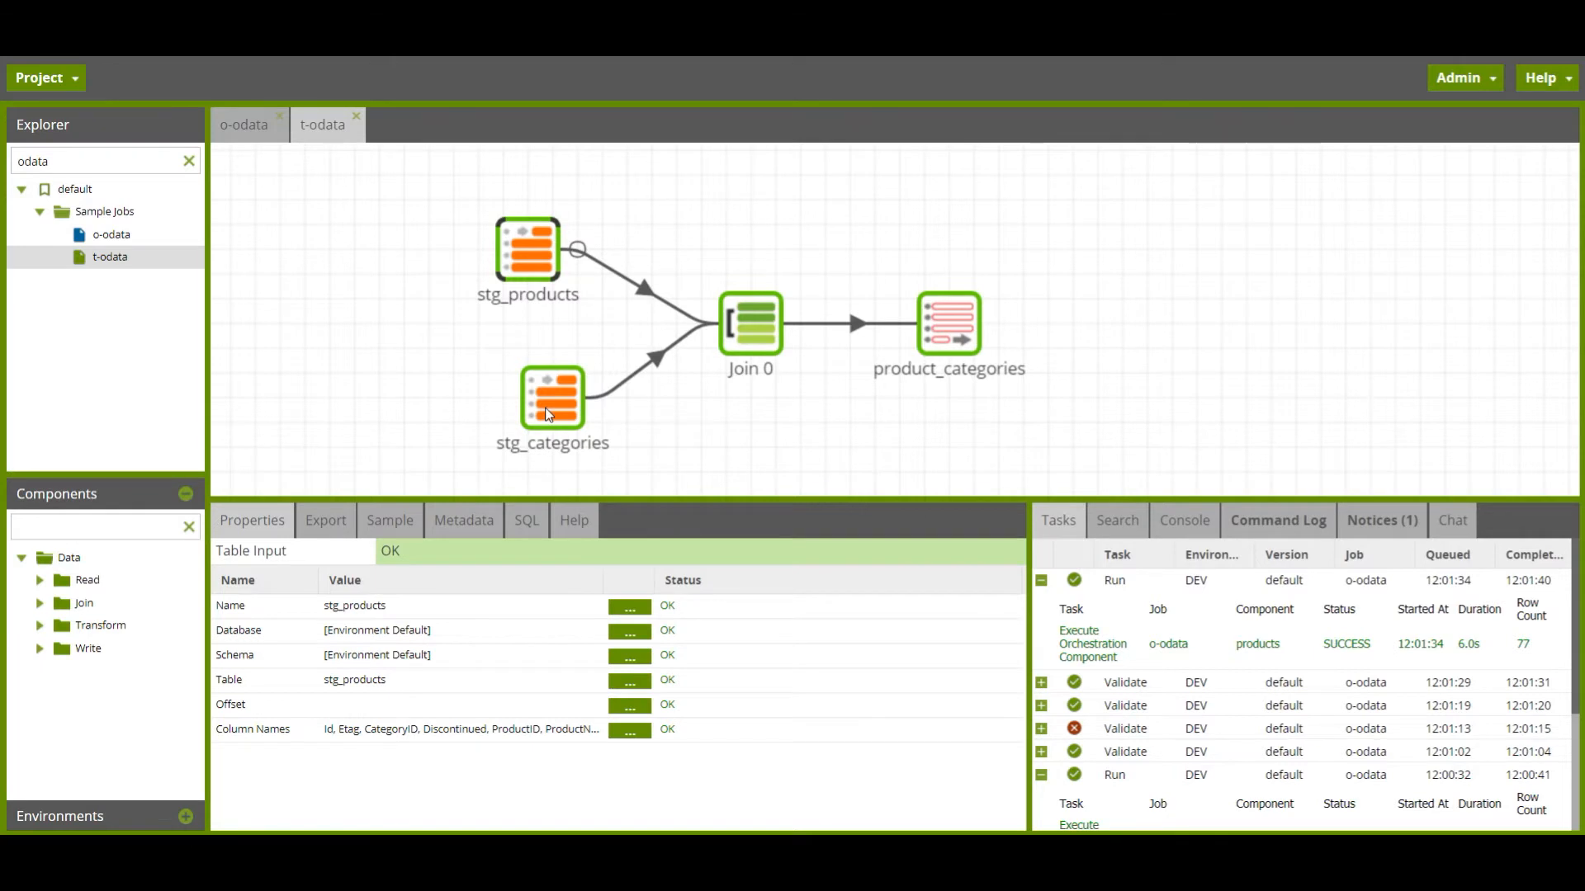
left_click(751, 336)
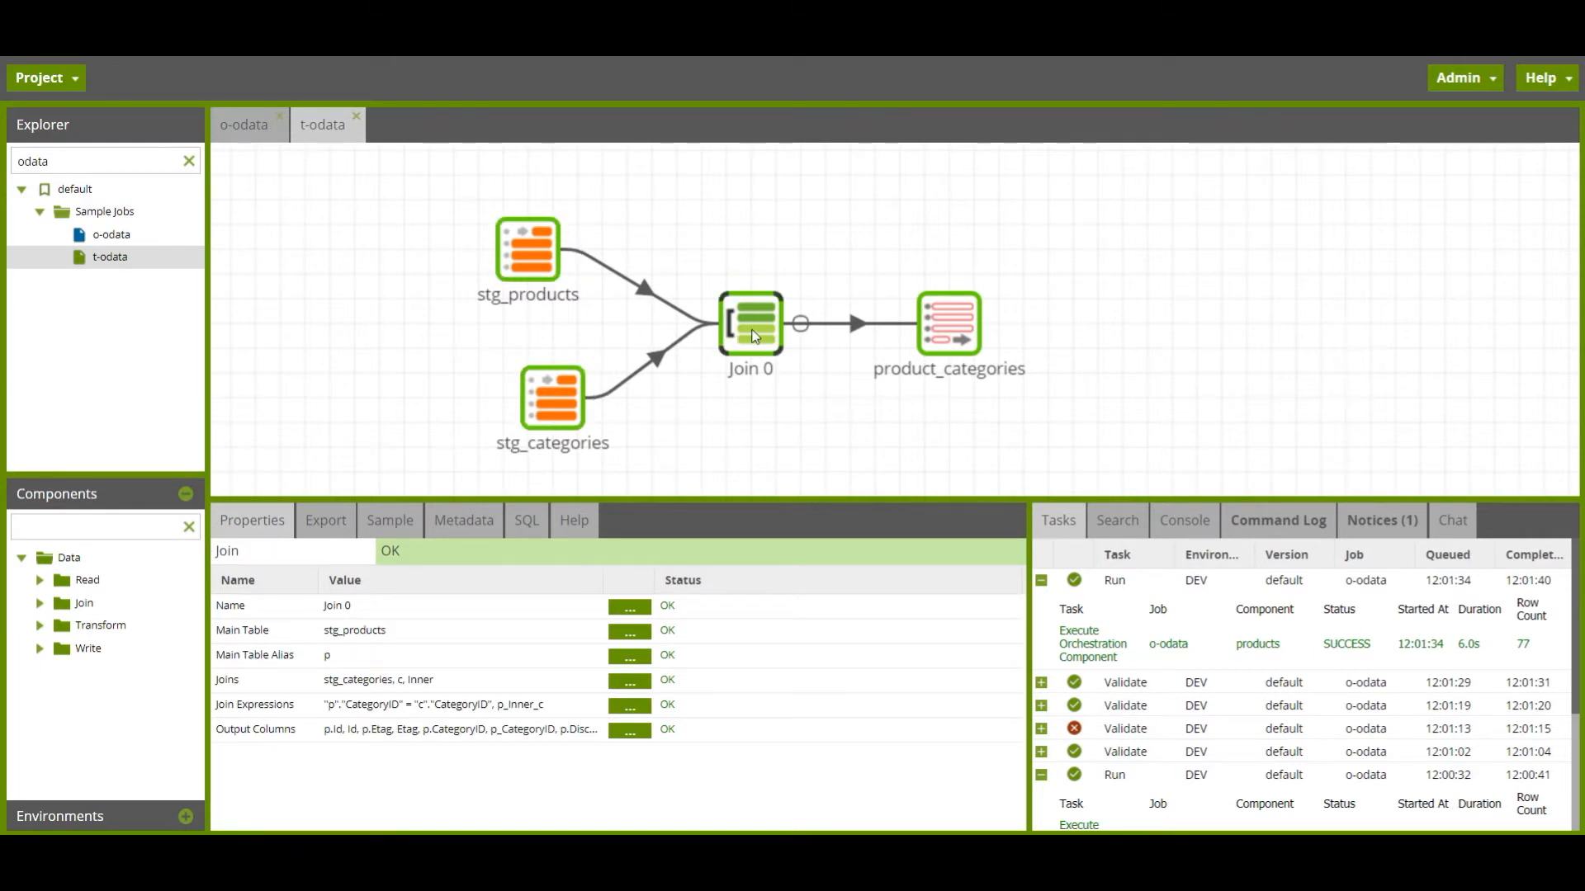
left_click(629, 730)
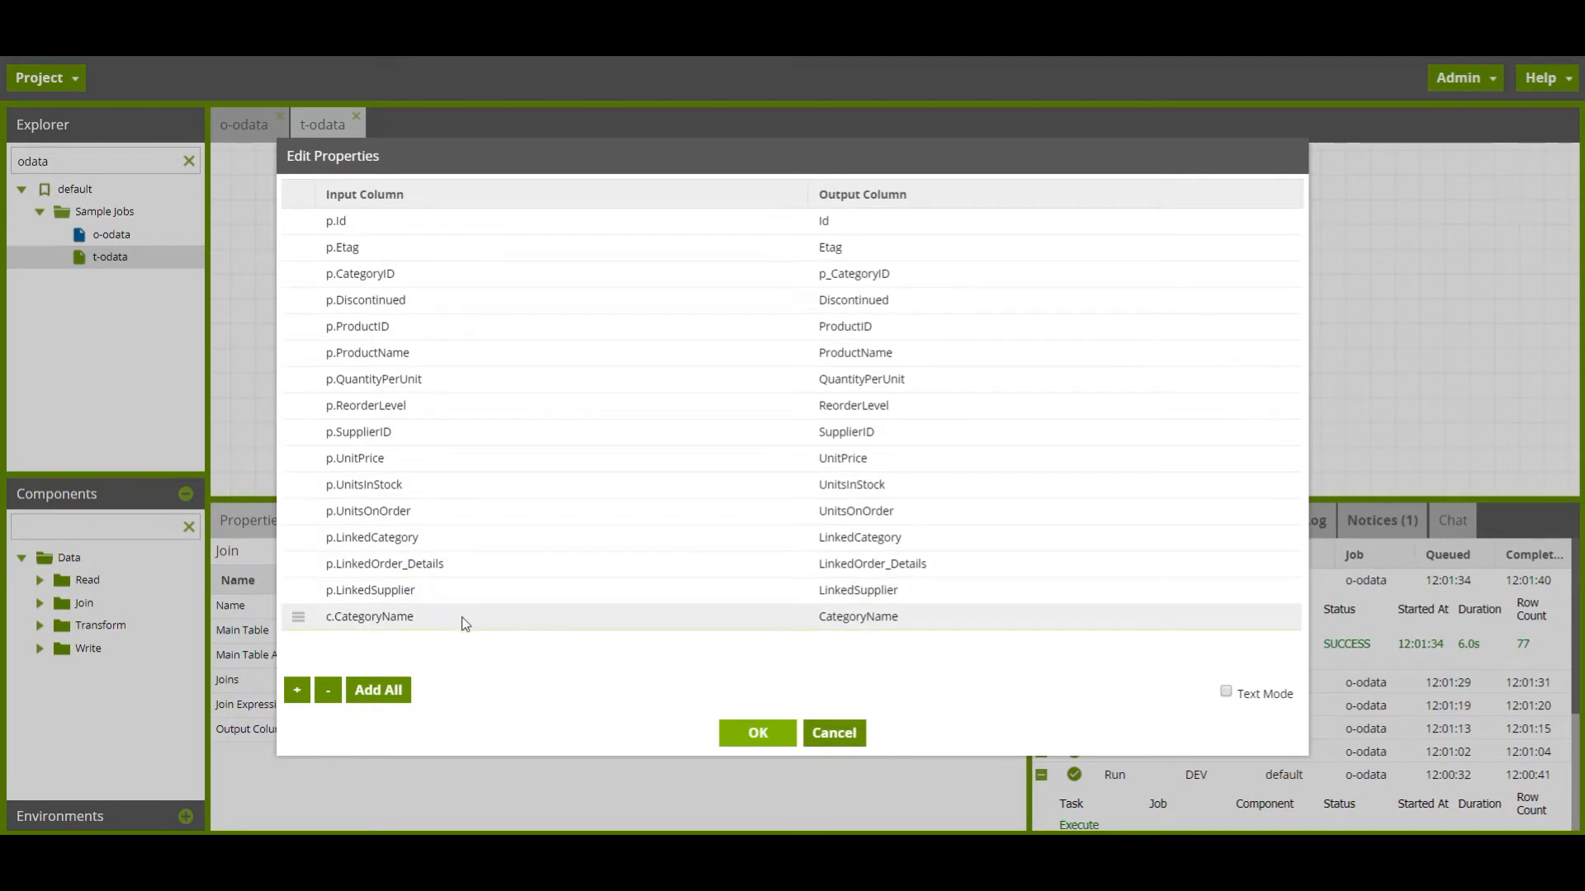
left_click(757, 733)
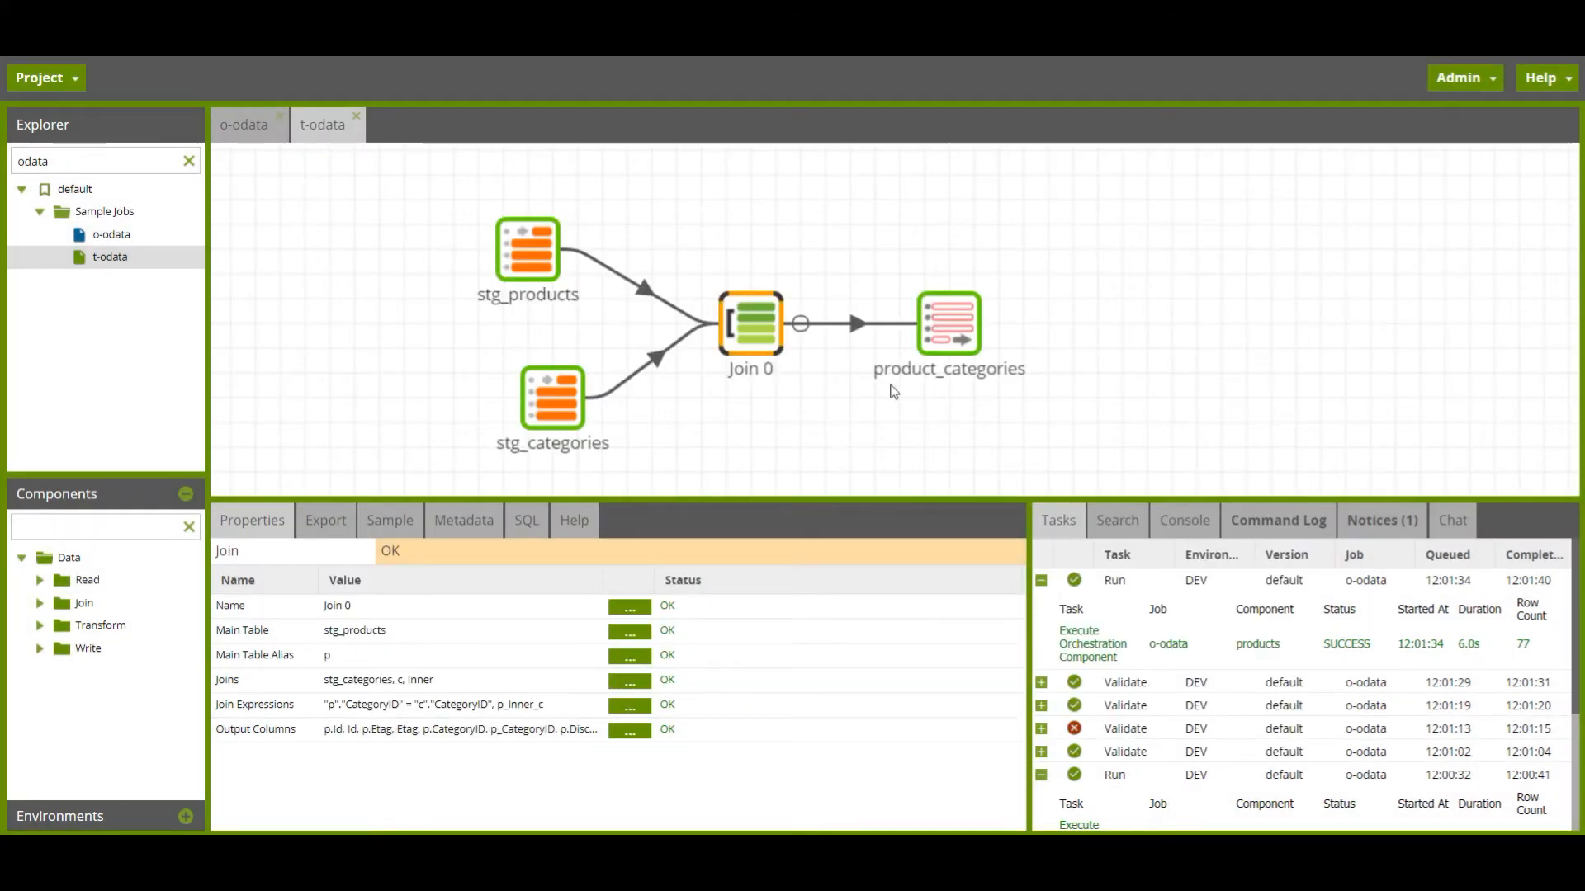
left_click(941, 335)
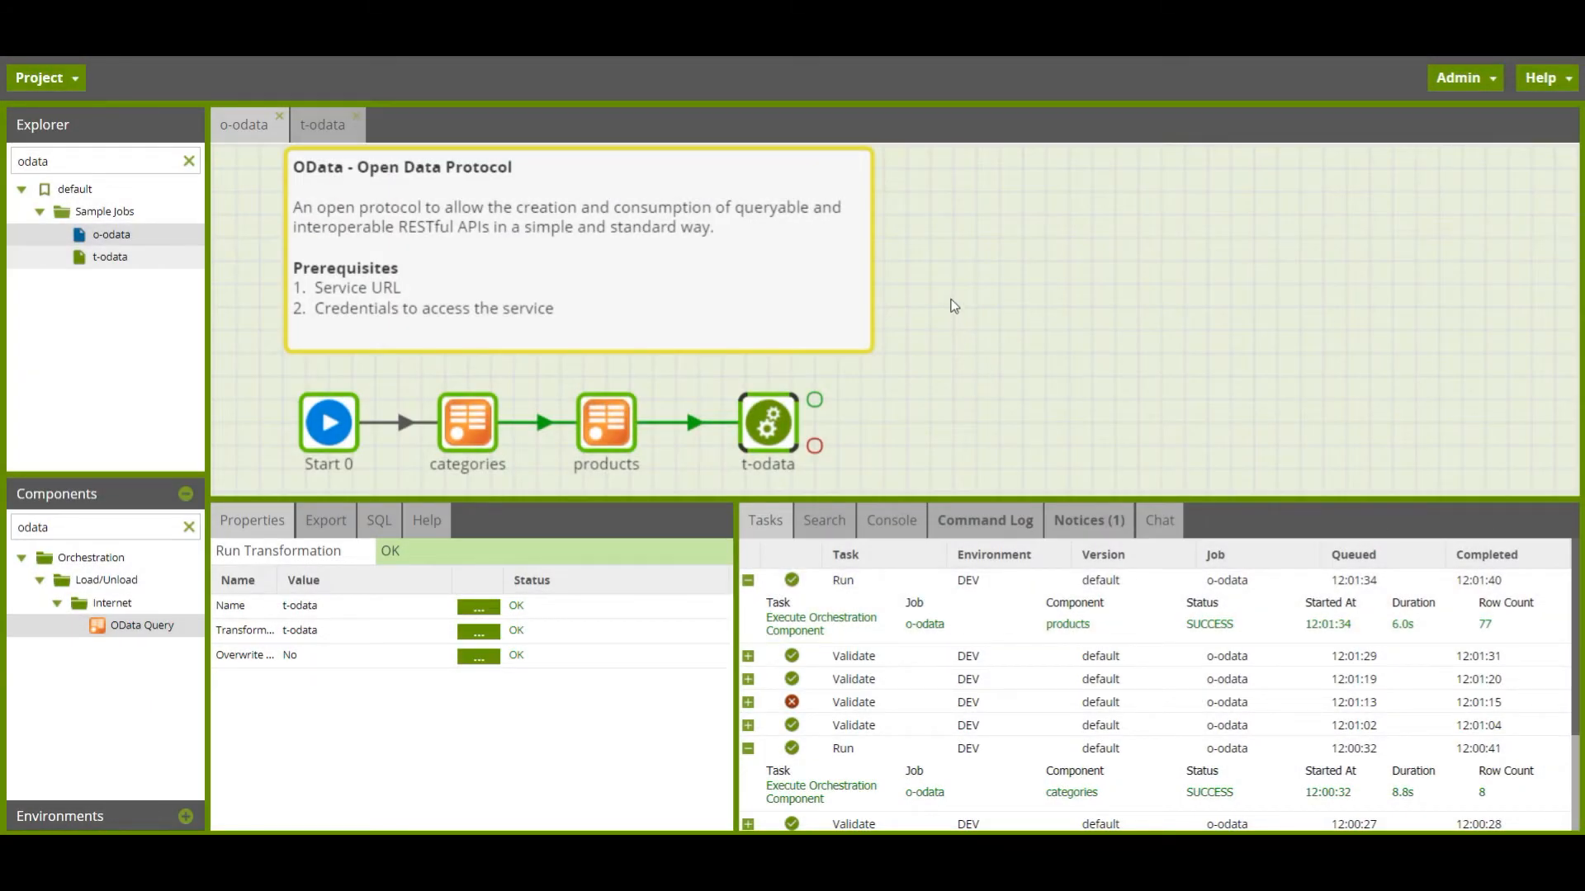
- Run the whole o-odata job in the DEV environment and expand the run's task details down to the product_categories task
right_click(952, 302)
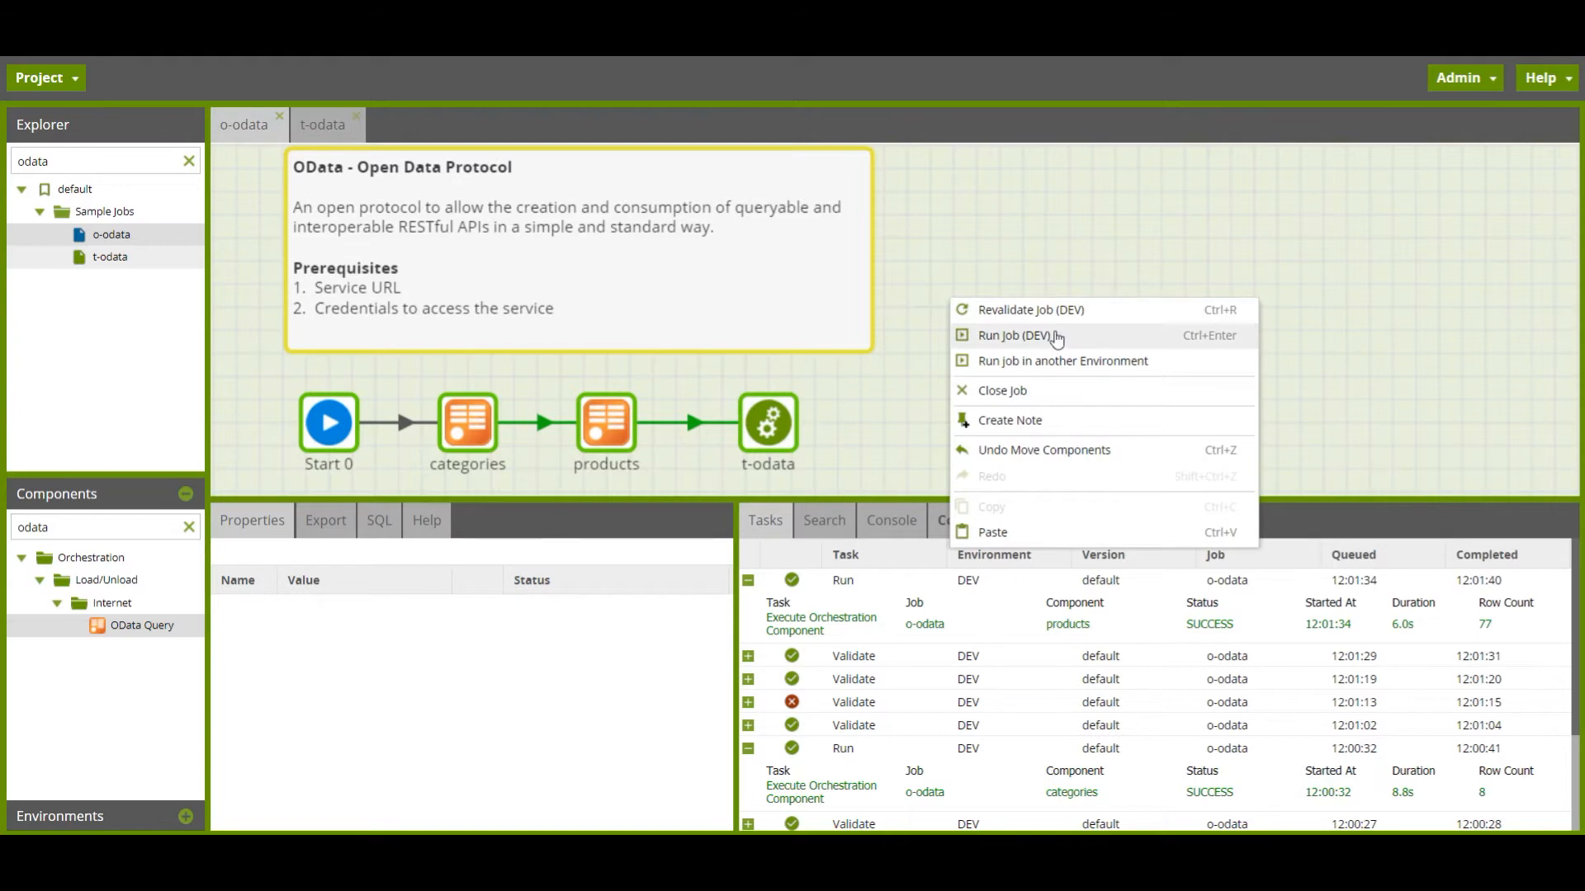
left_click(1014, 335)
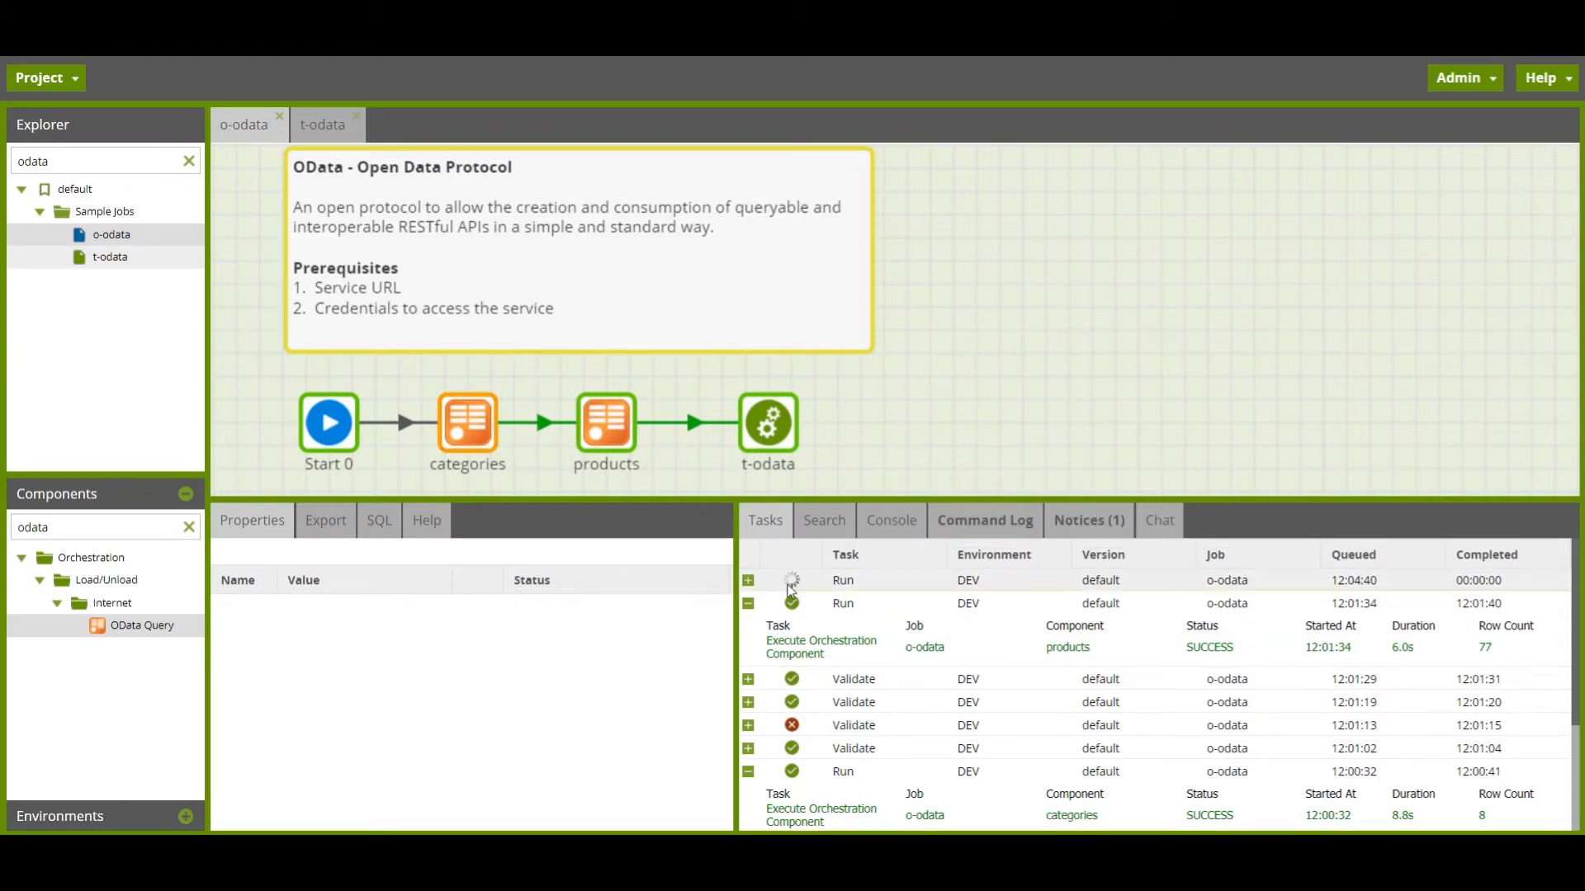
left_click(749, 584)
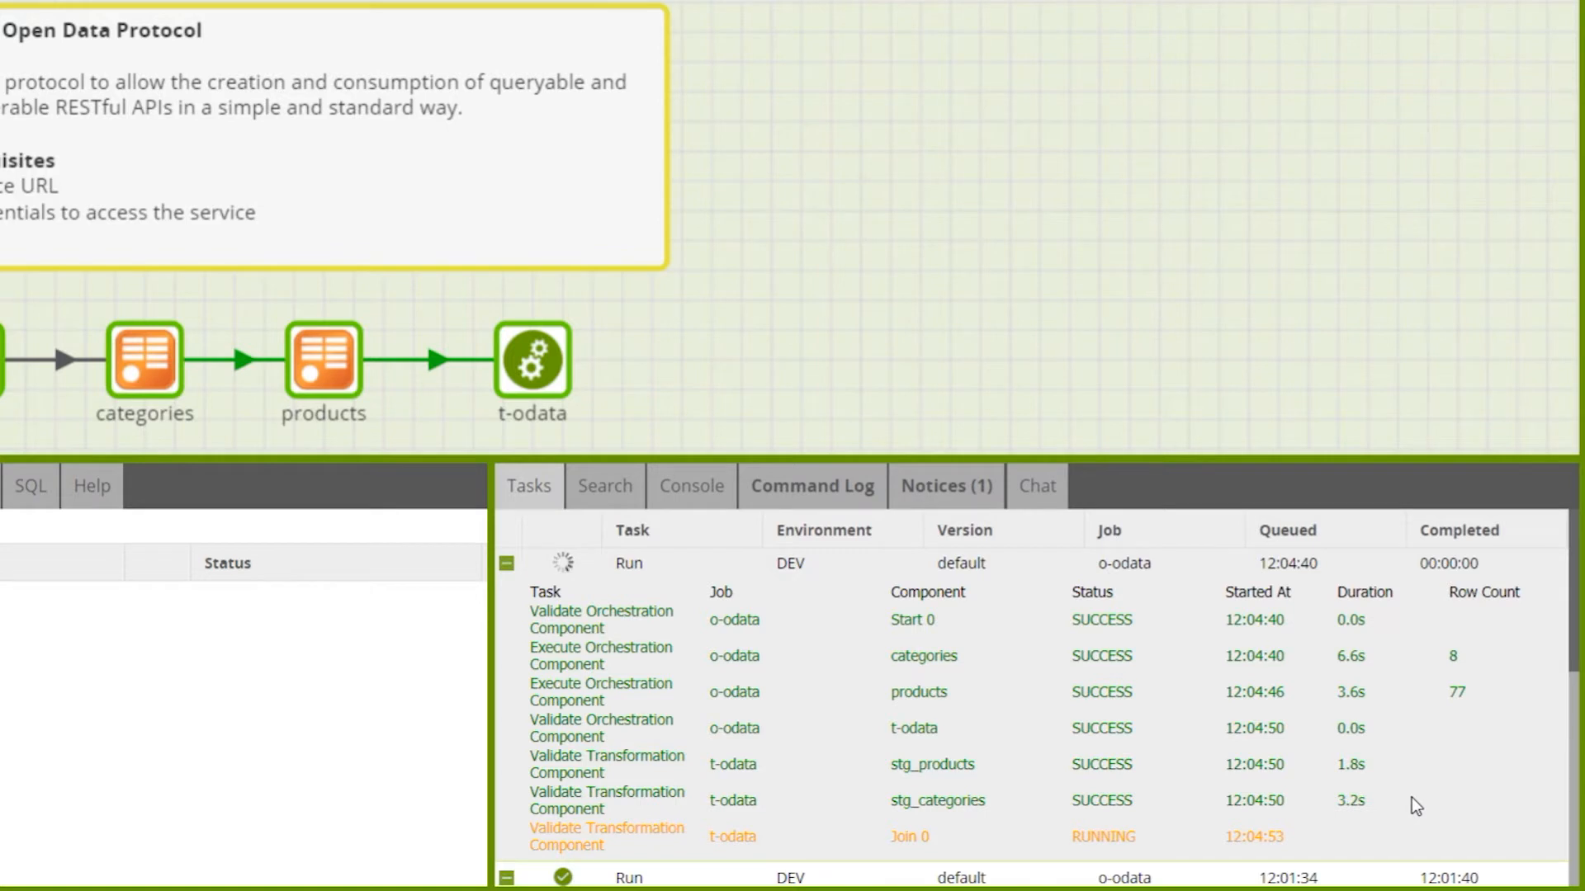
scroll(1434, 824, "down", 1)
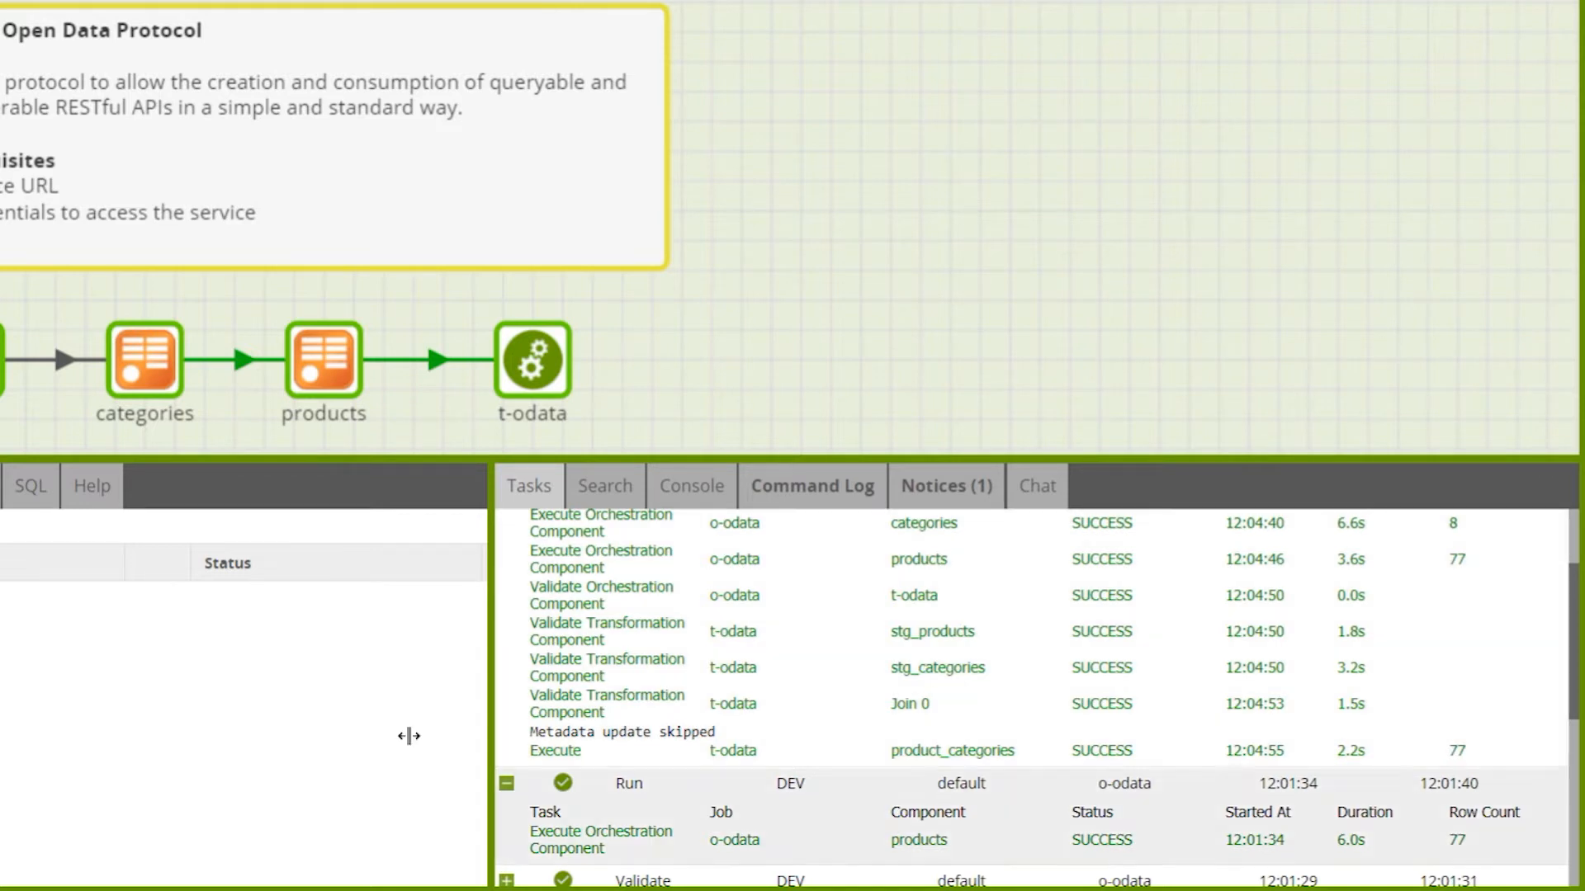
- Read the OData Query help for the categories component through to its variable exports, widening the help area
left_click(136, 365)
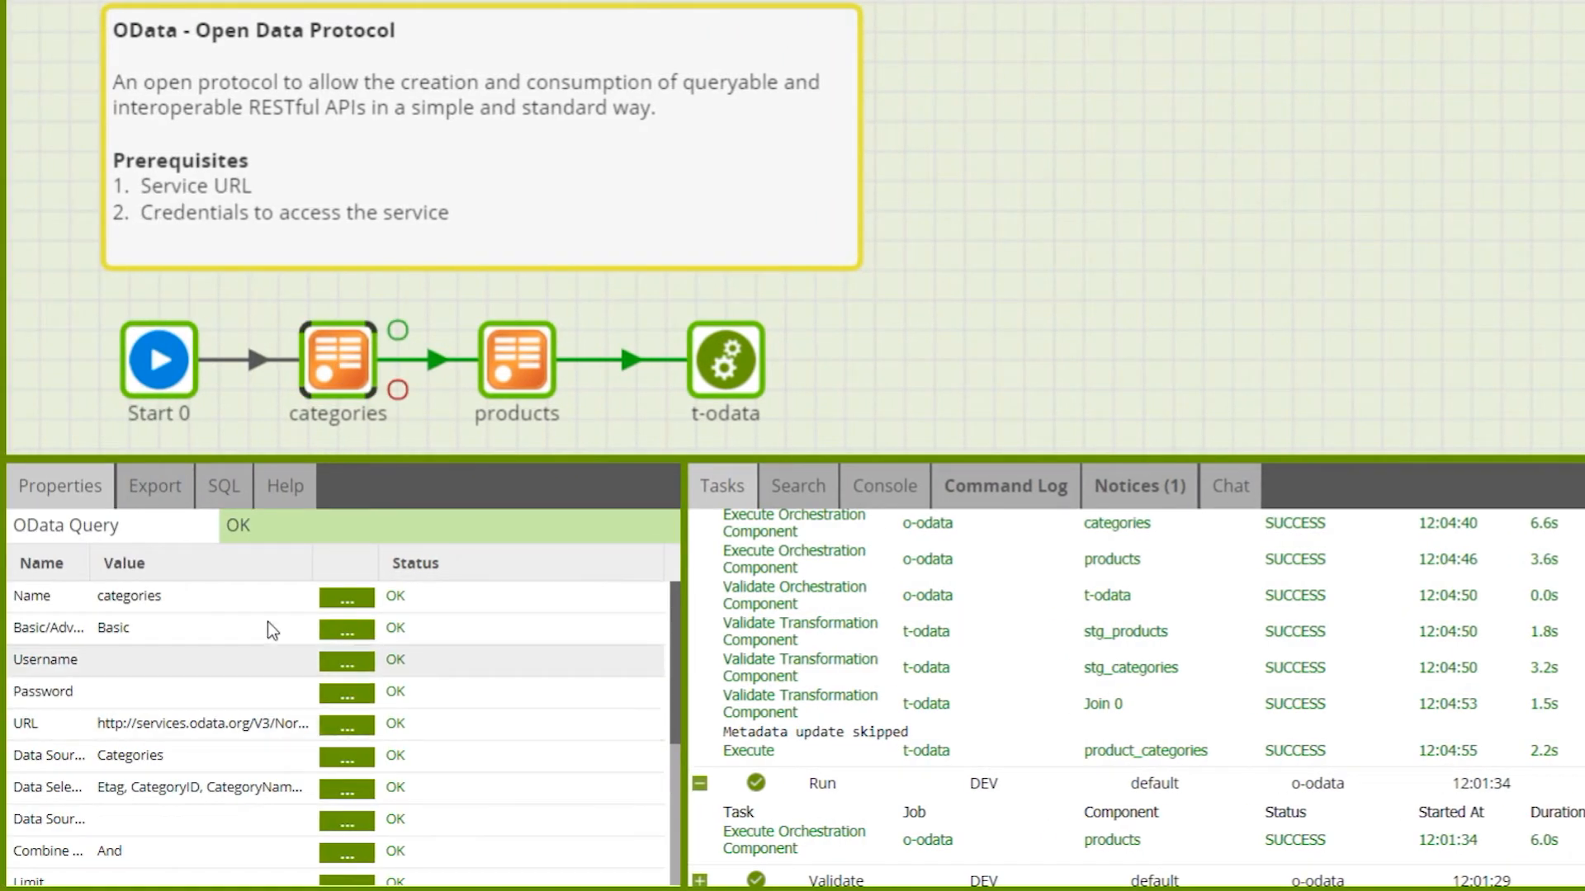
left_click_drag(312, 564, 414, 564)
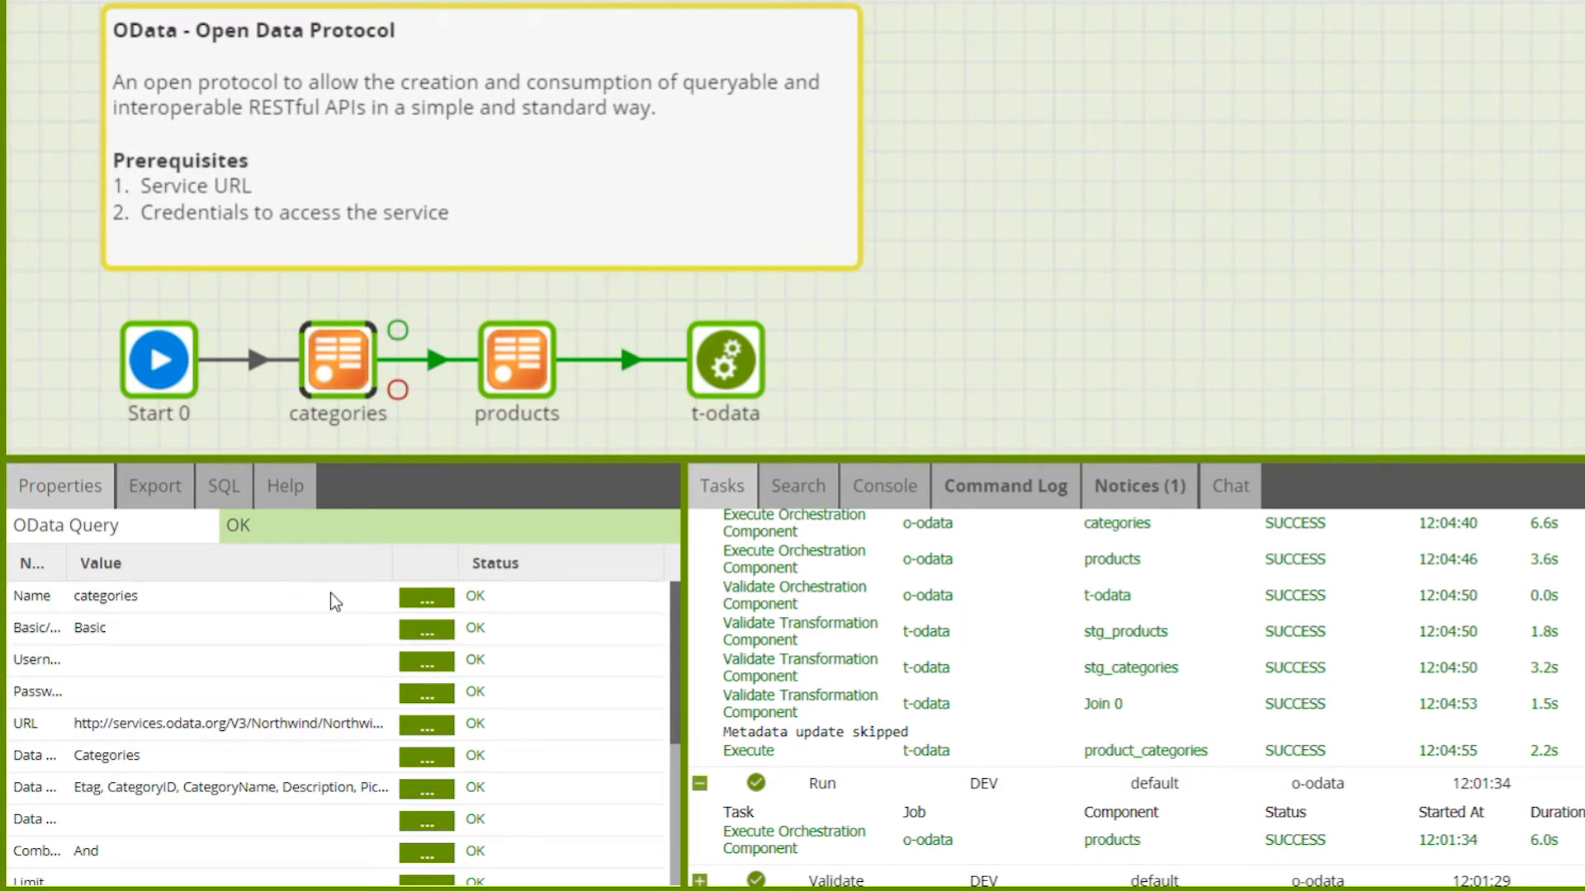
left_click(303, 486)
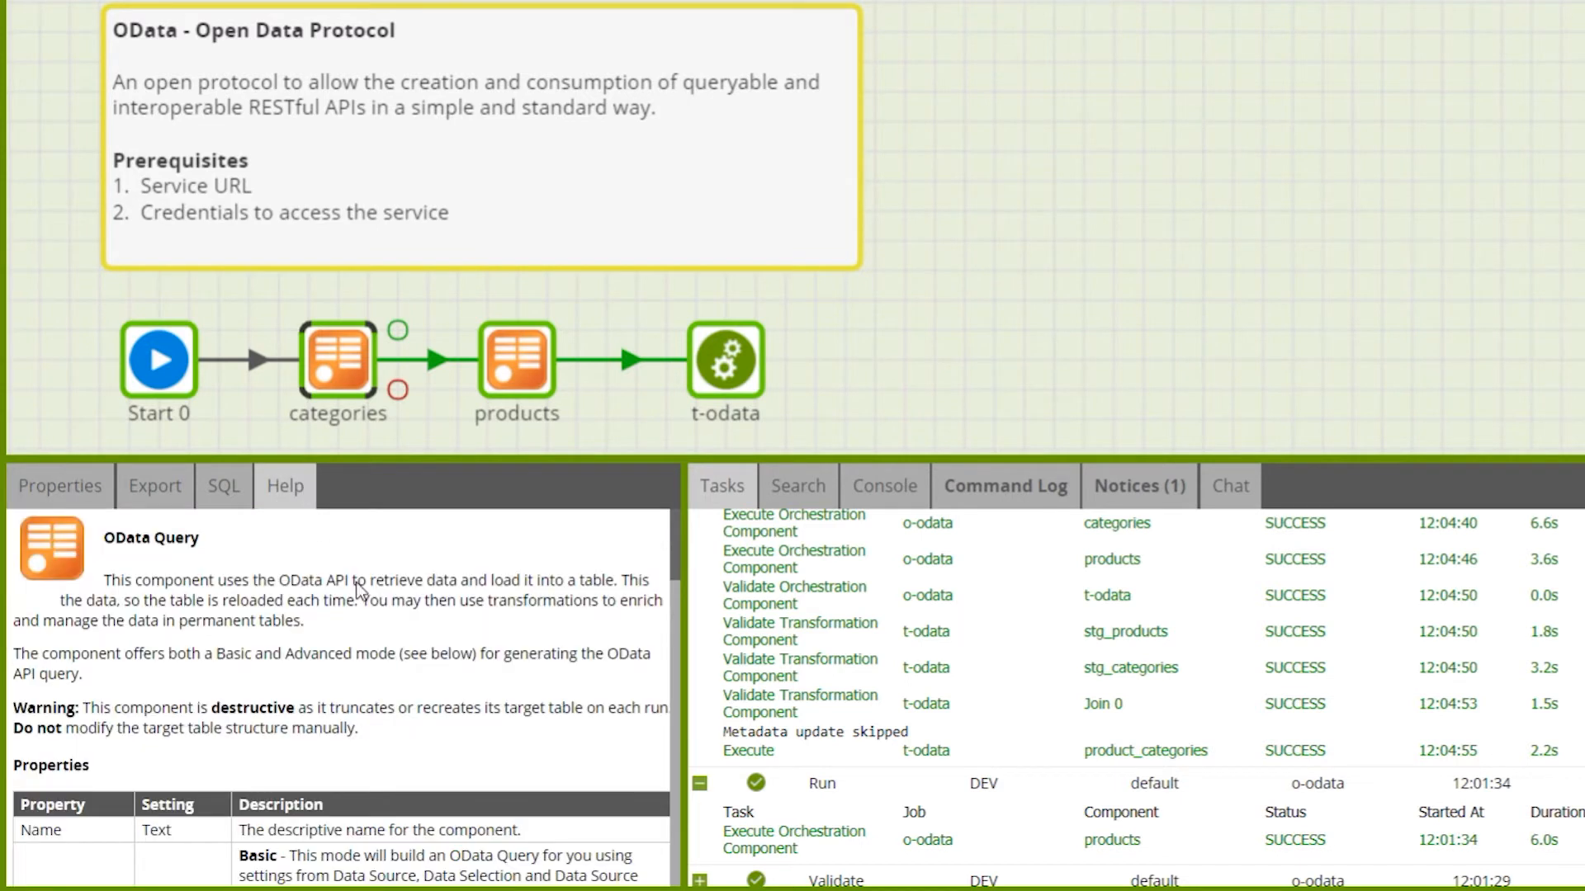
left_click_drag(681, 660, 926, 660)
scroll(391, 664, "down", 15)
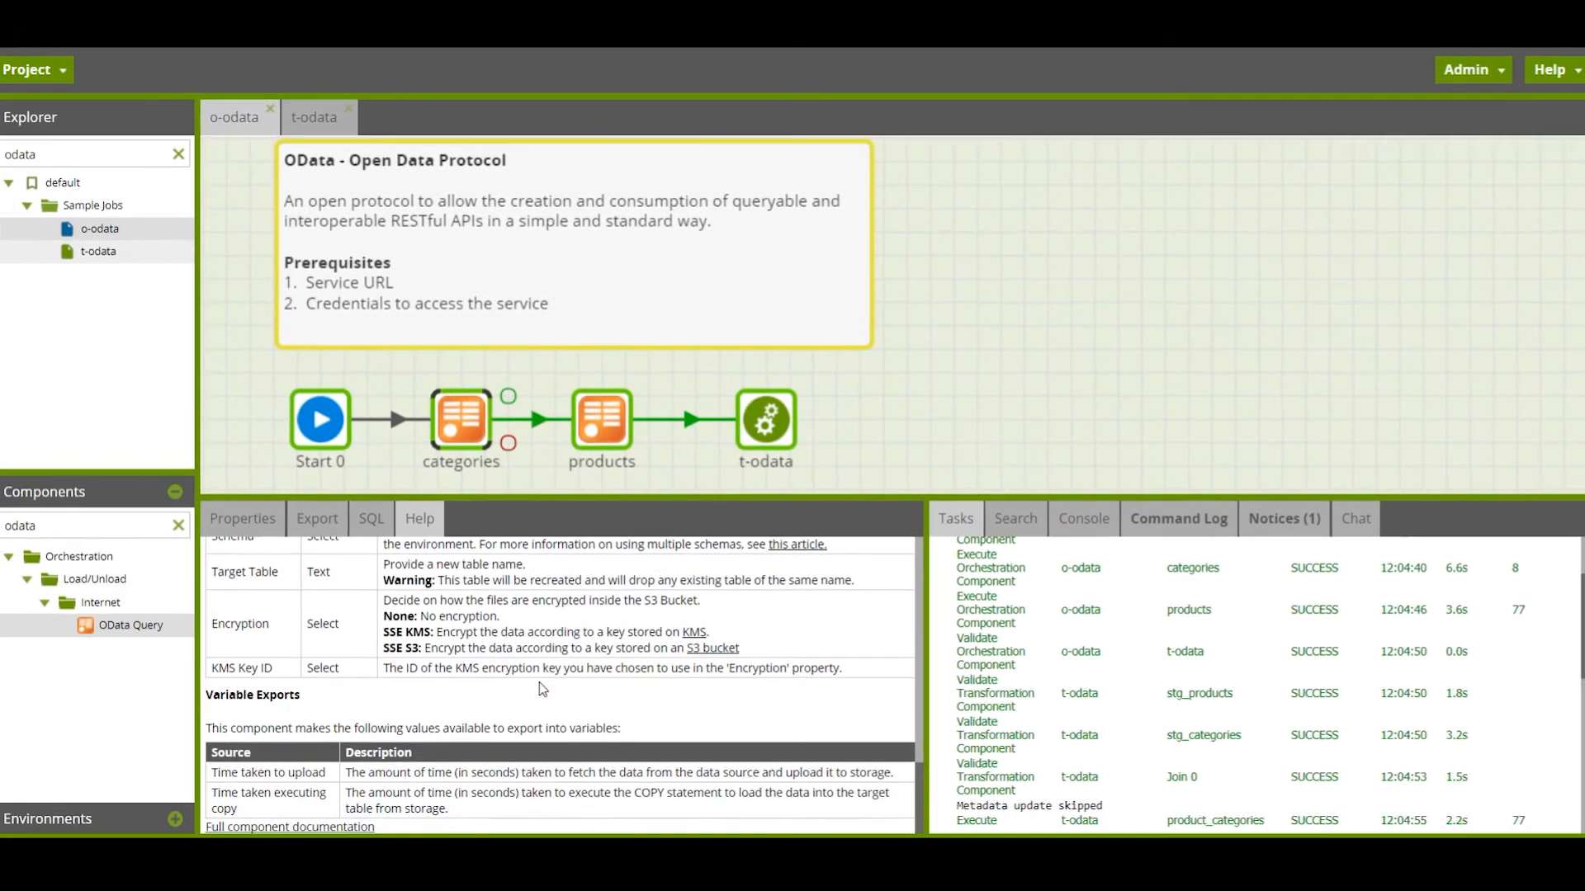
- Open the full OData Query component documentation and read through its properties table
left_click(314, 825)
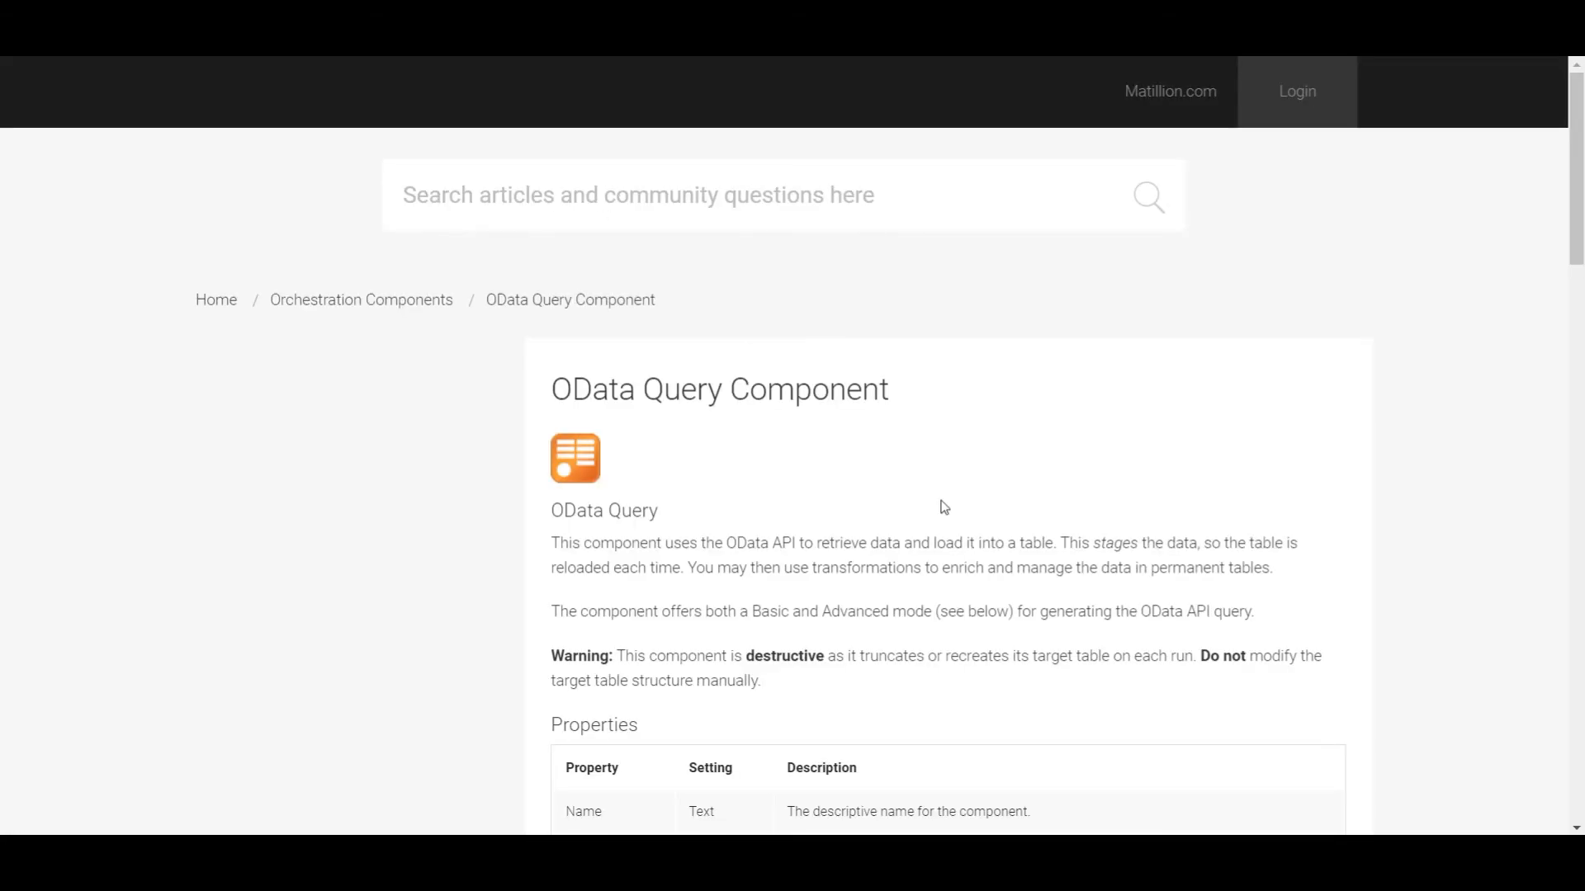
scroll(1047, 566, "down", 5)
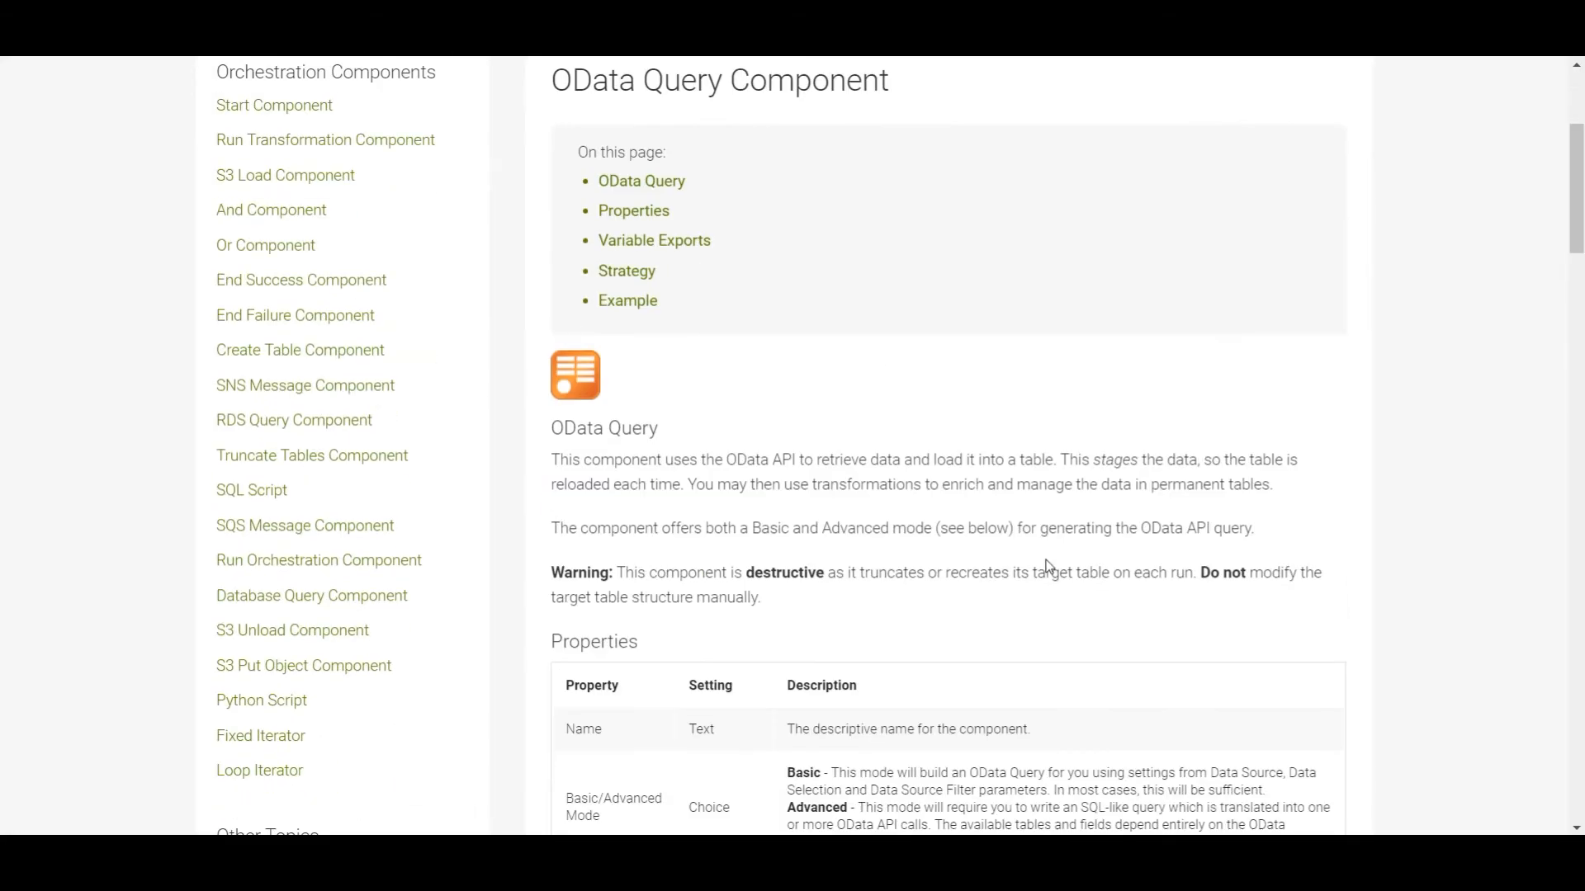
scroll(1048, 566, "down", 7)
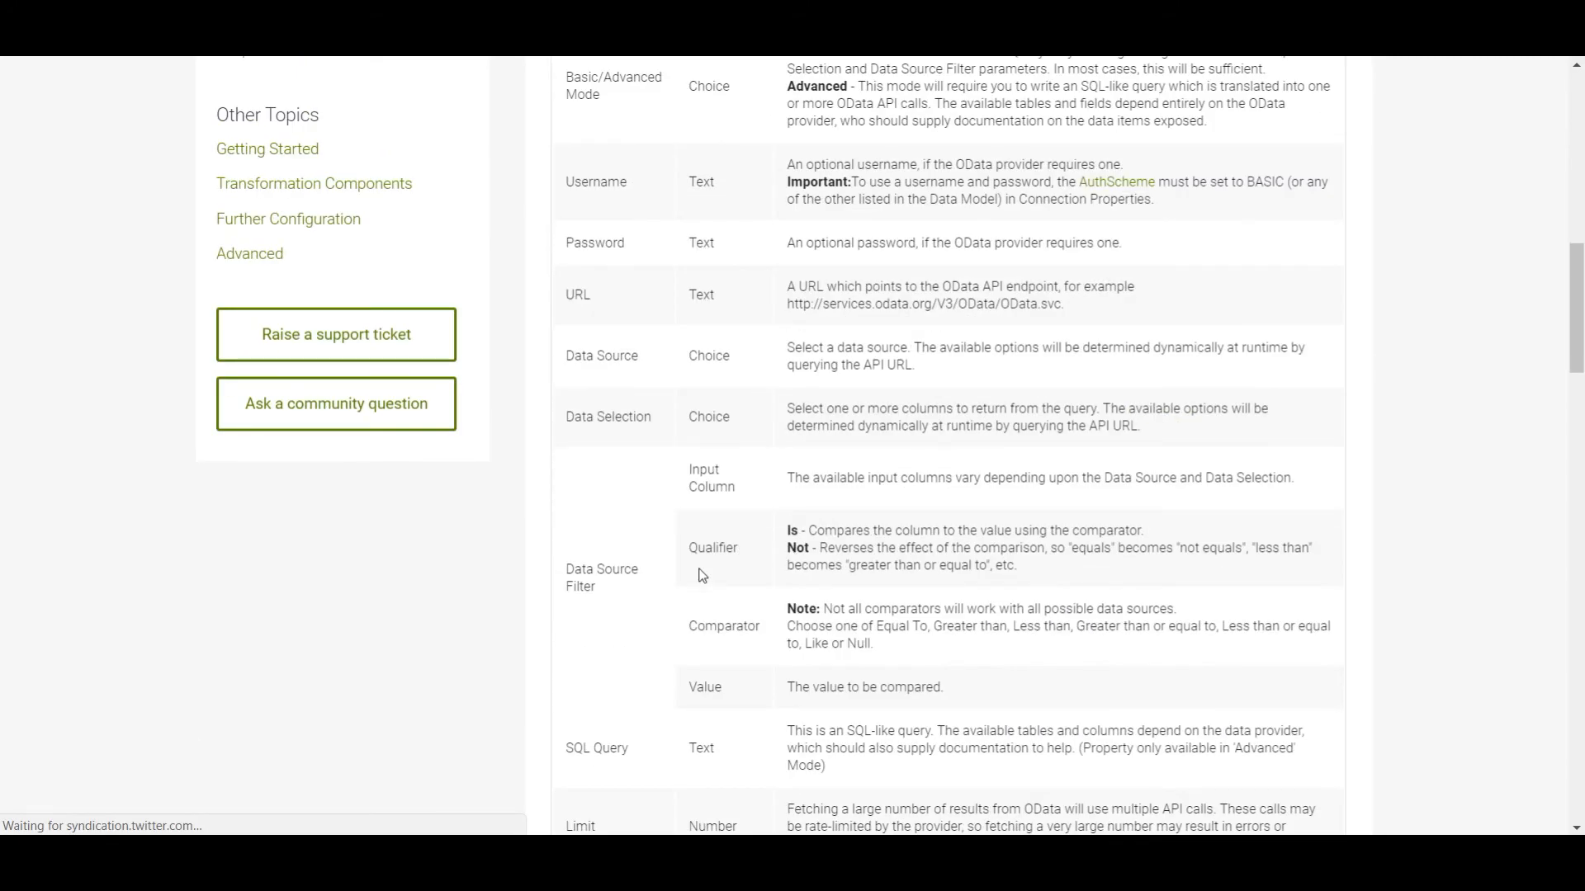
- Open the OData Connection Settings documentation page and look through its list of connection string options
scroll(680, 599, "down", 5)
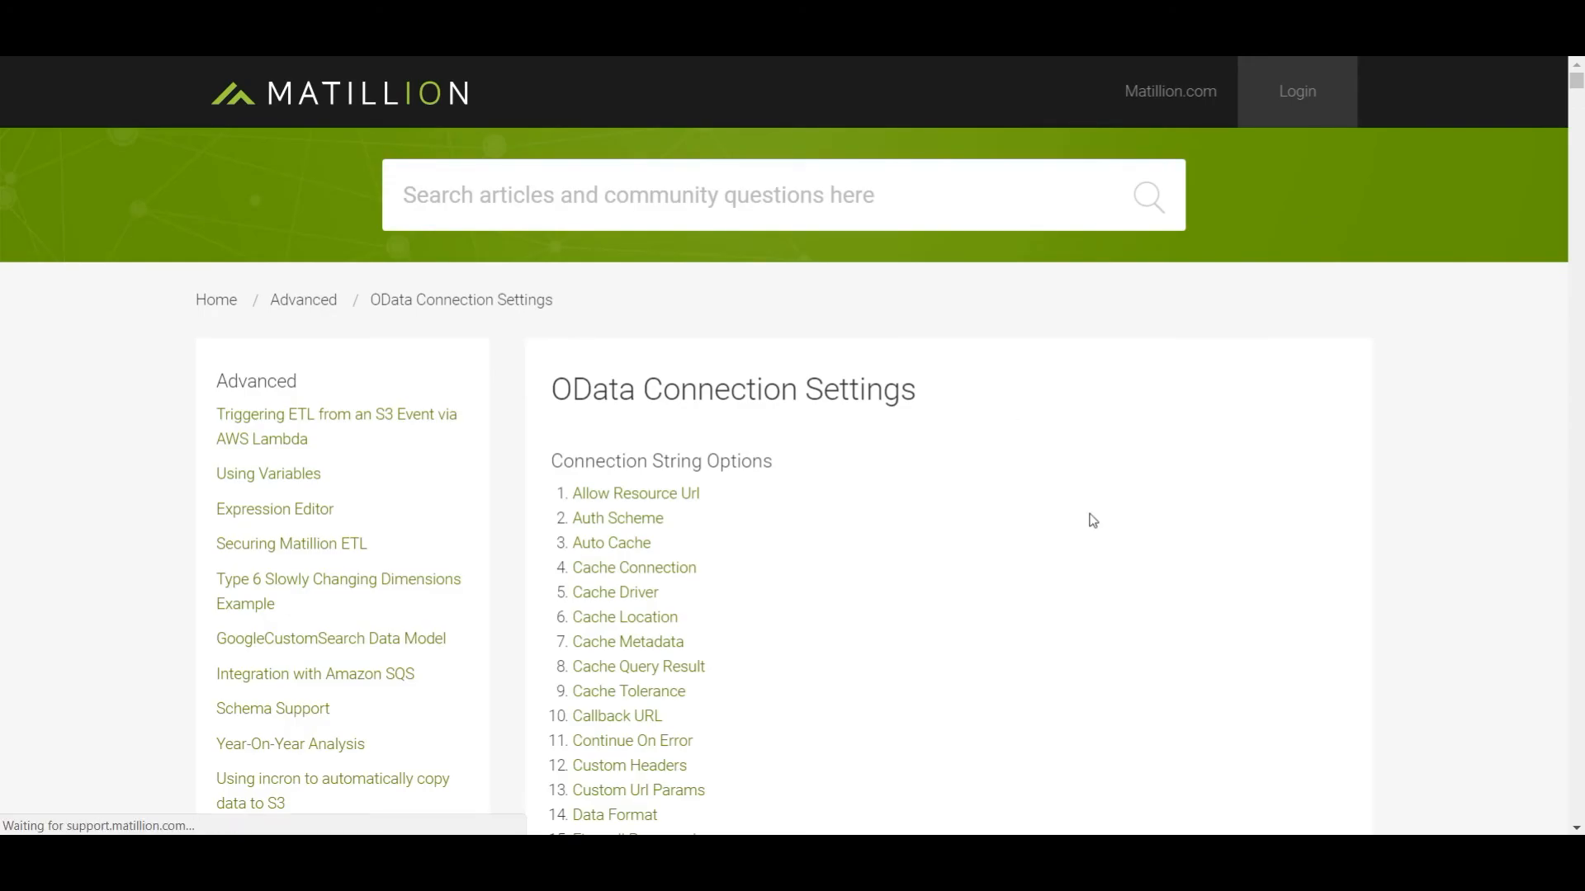
scroll(1018, 615, "down", 12)
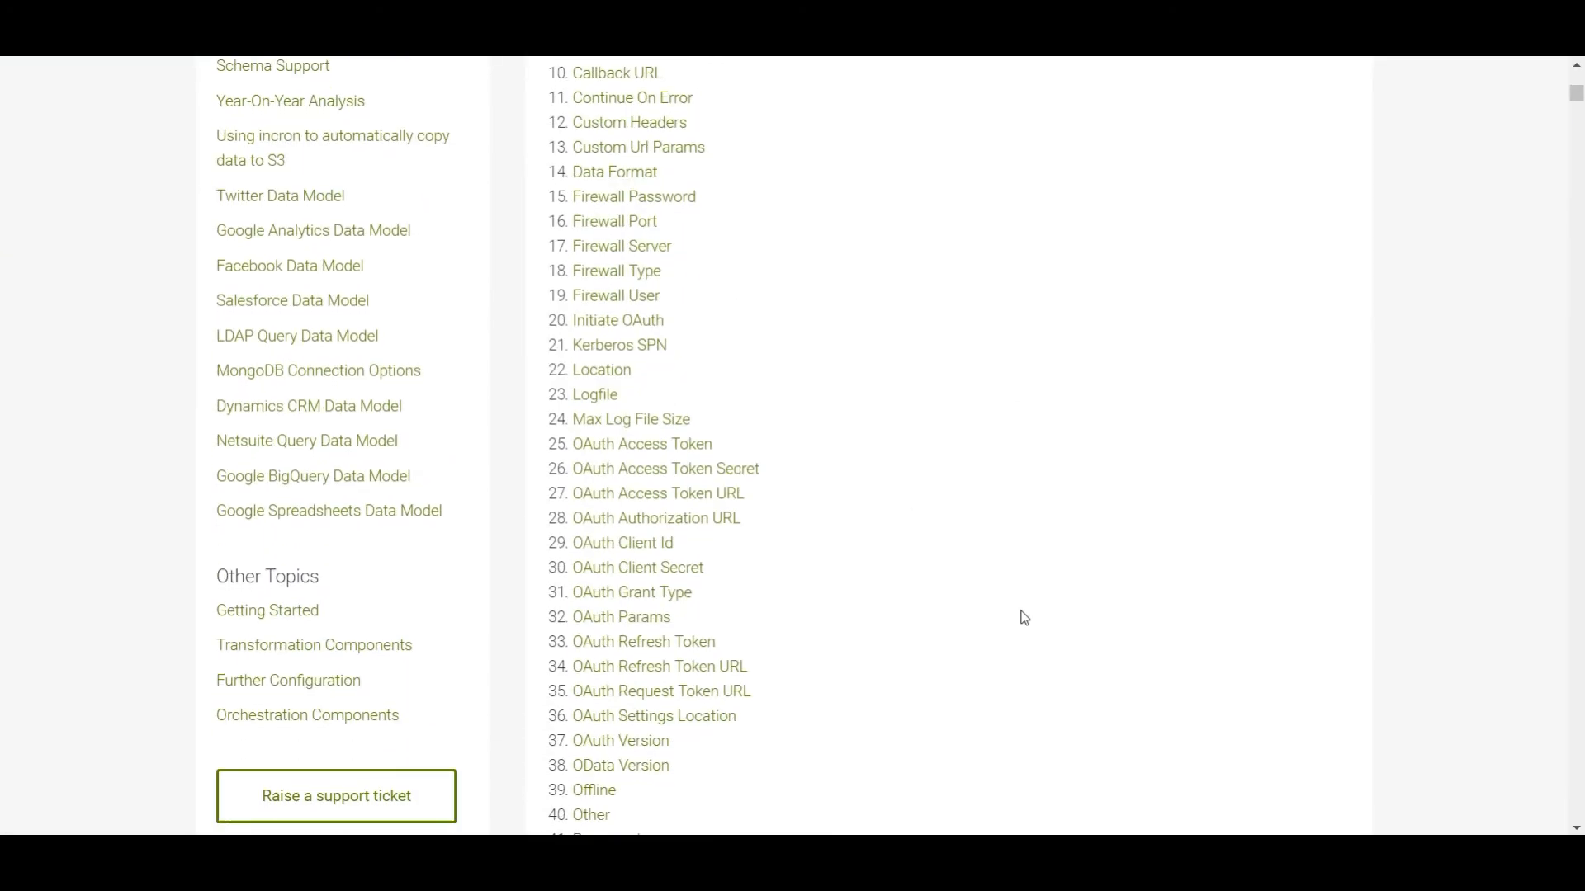
scroll(1071, 634, "down", 5)
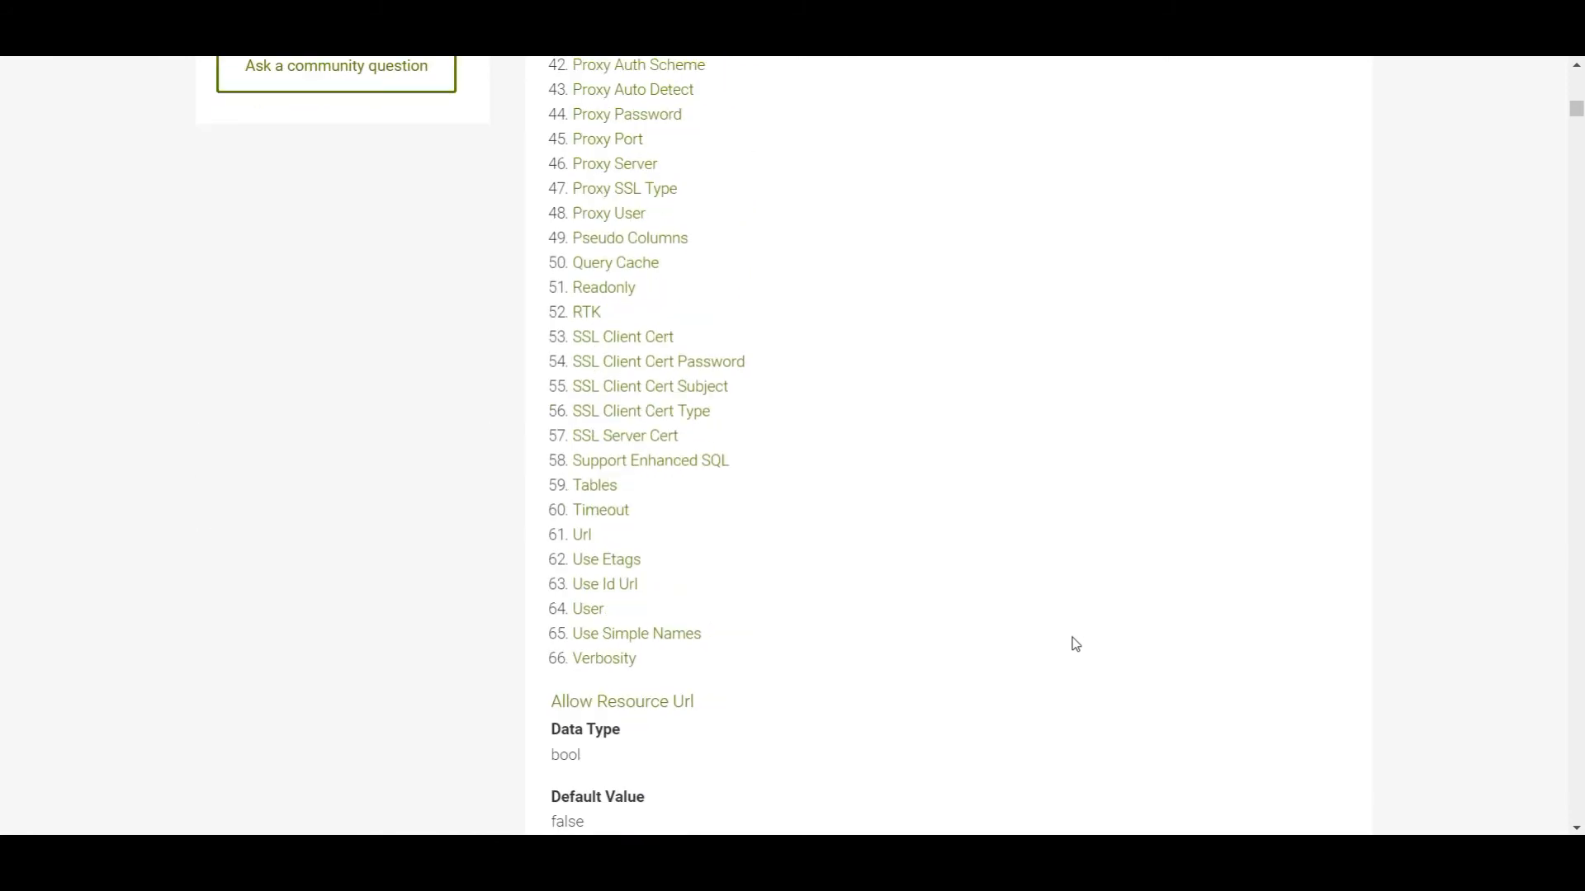